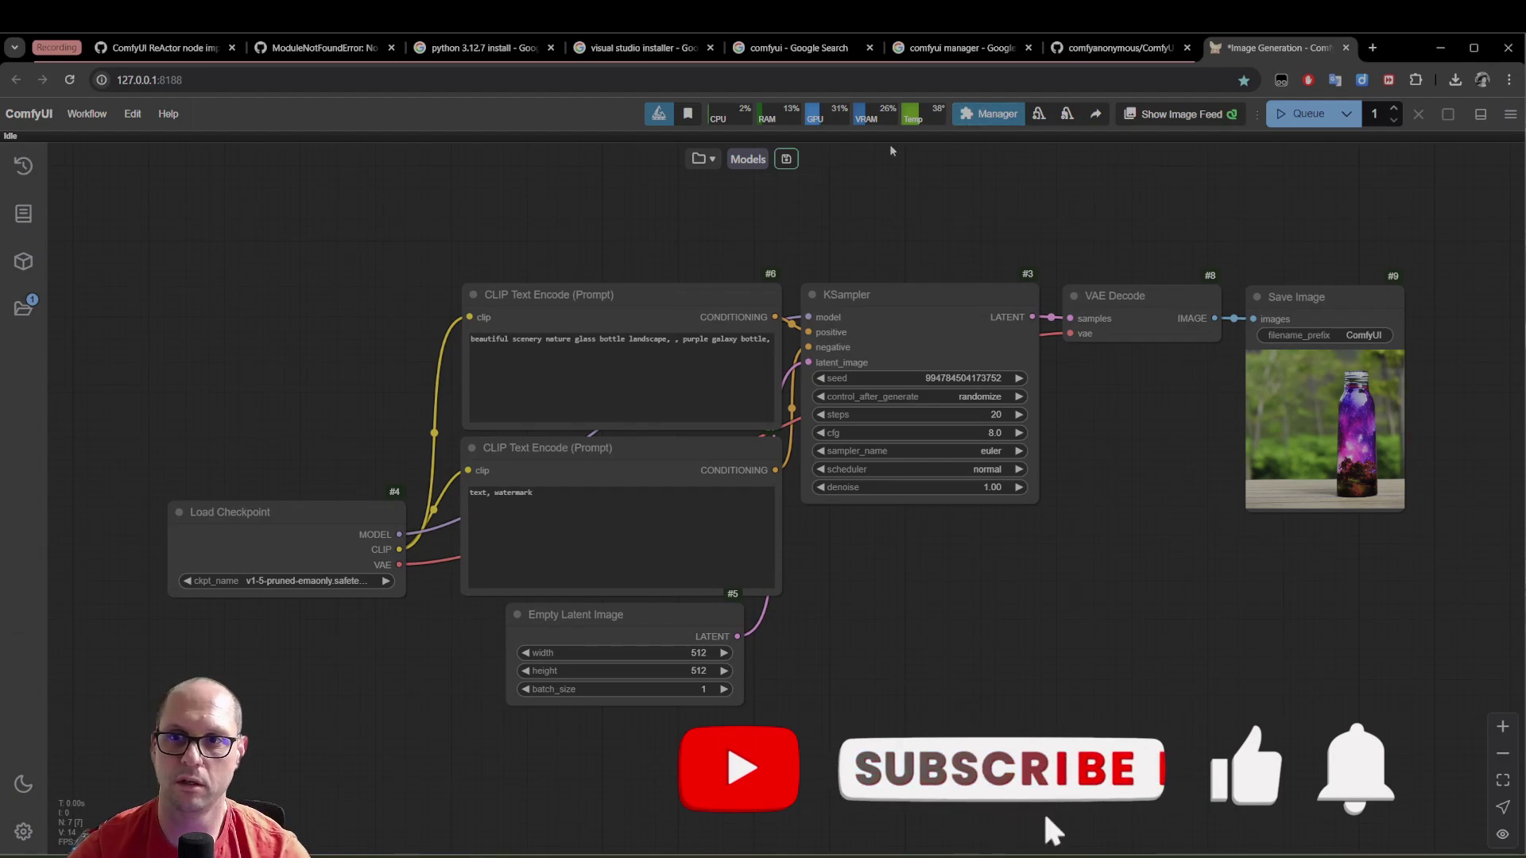
Check the ComfyUI version and Python 3.12.7 on the Settings About page, then close Settings
click(46, 830)
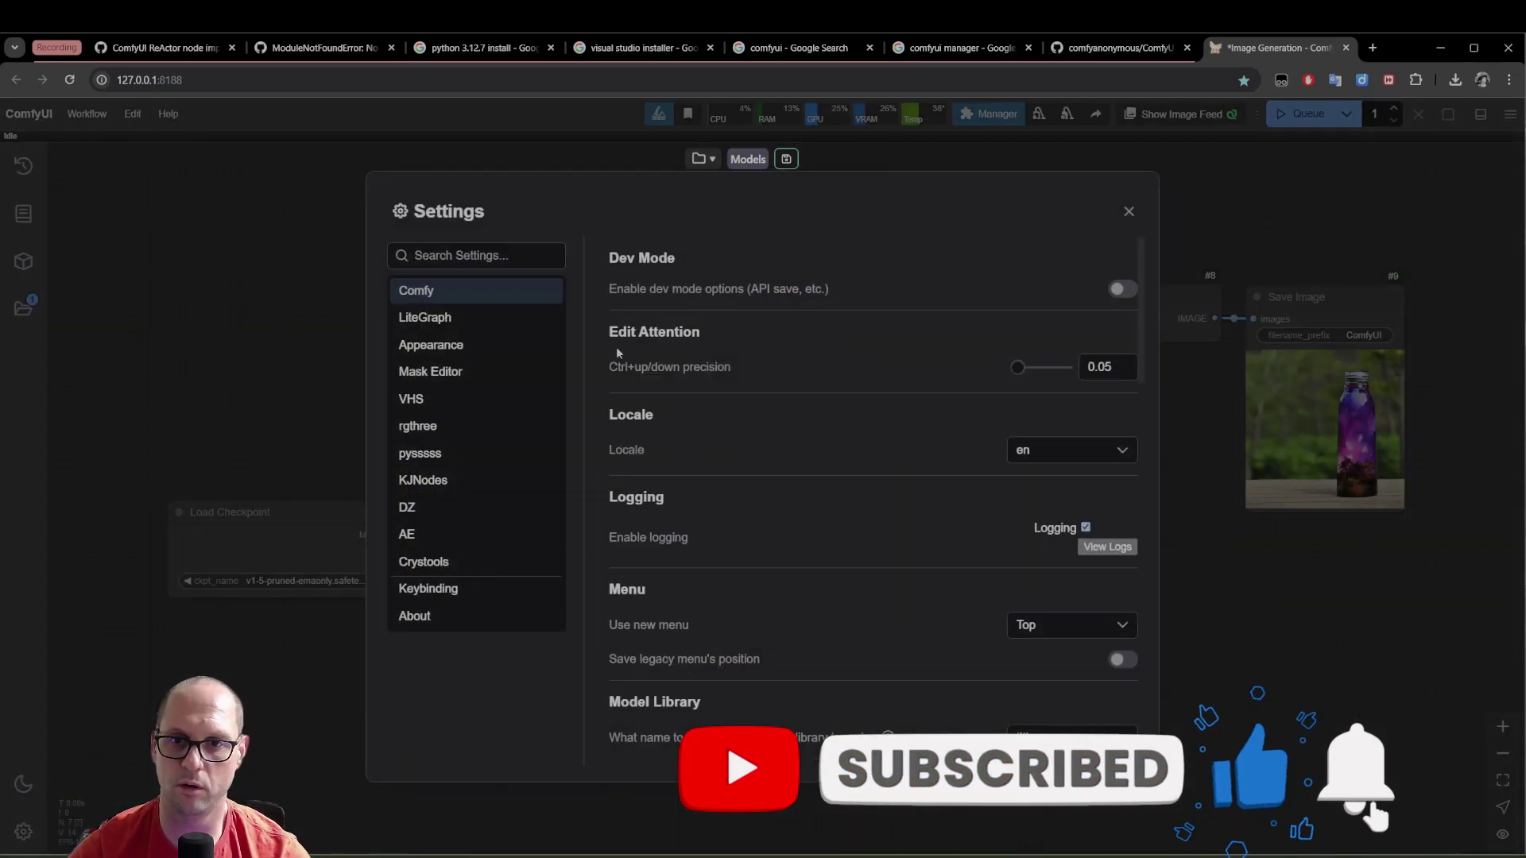
click(502, 615)
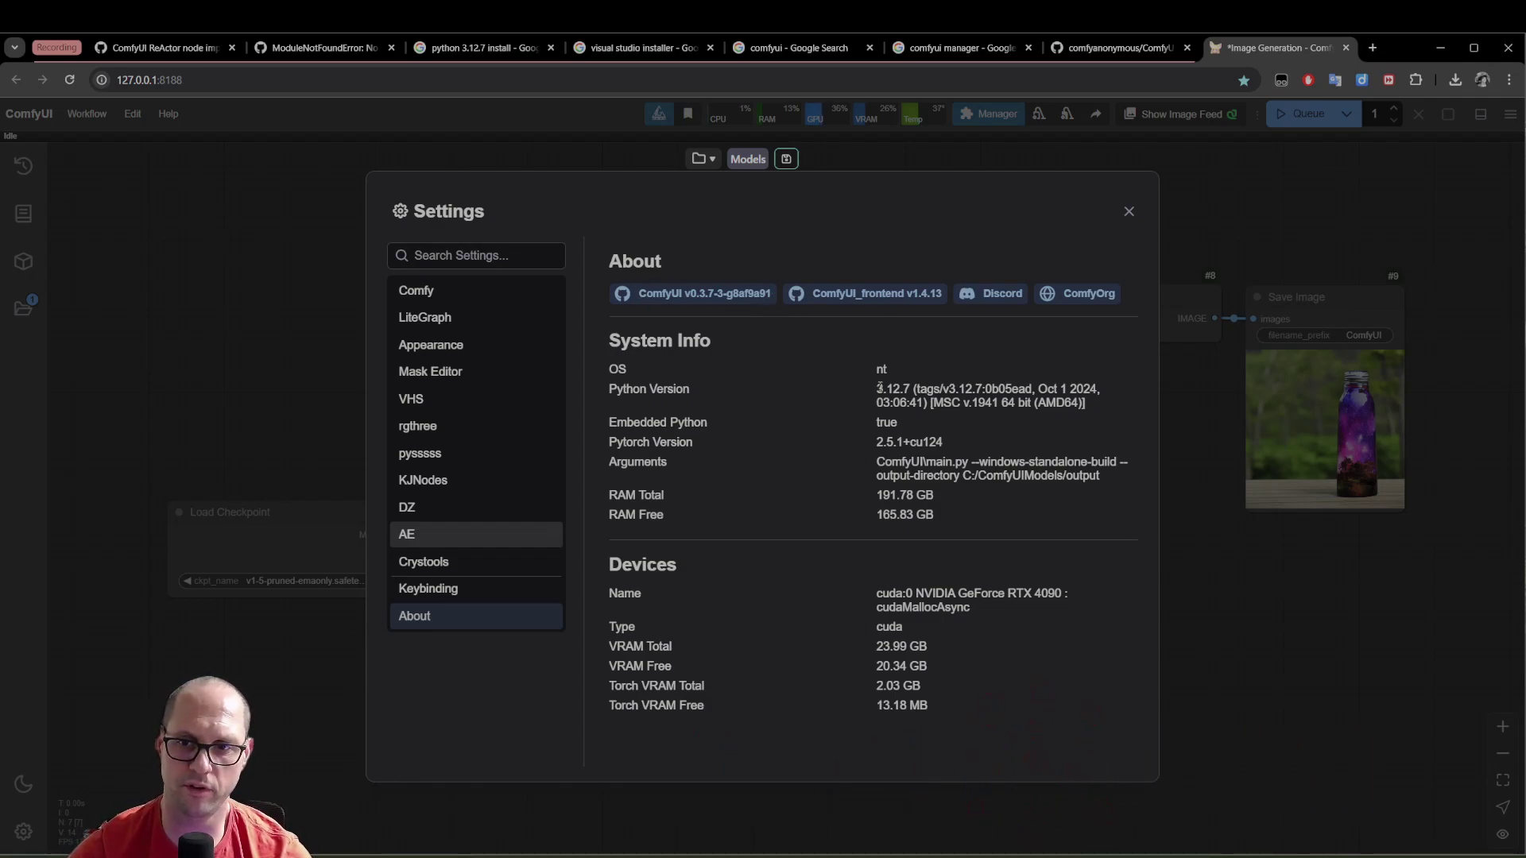
drag(876, 390, 914, 389)
click(844, 394)
click(1129, 212)
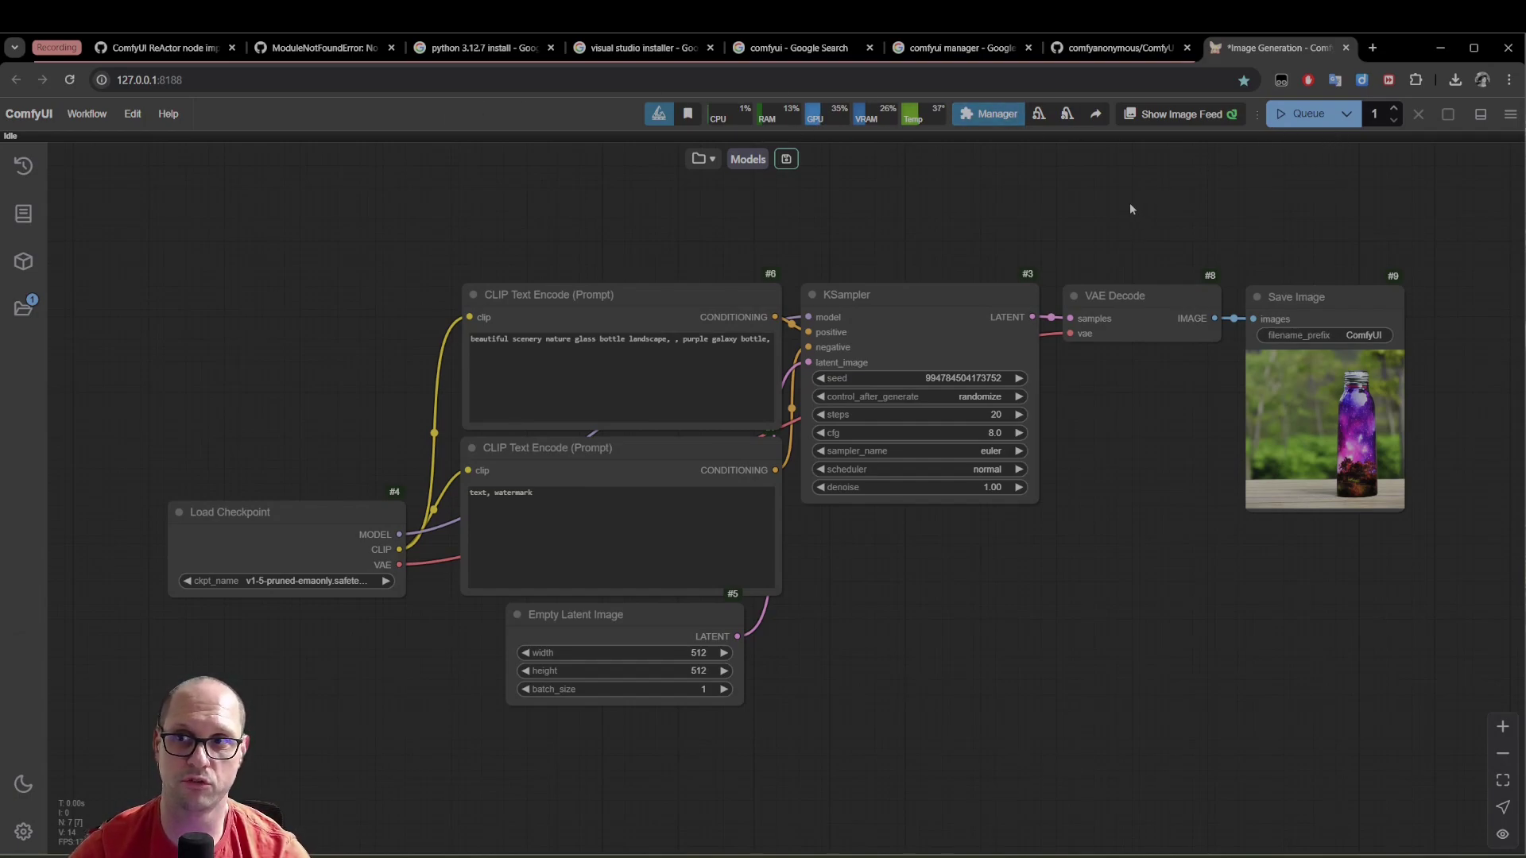
Close the Image Generation tab and return from the search tabs to the ComfyUI GitHub repository
click(1346, 49)
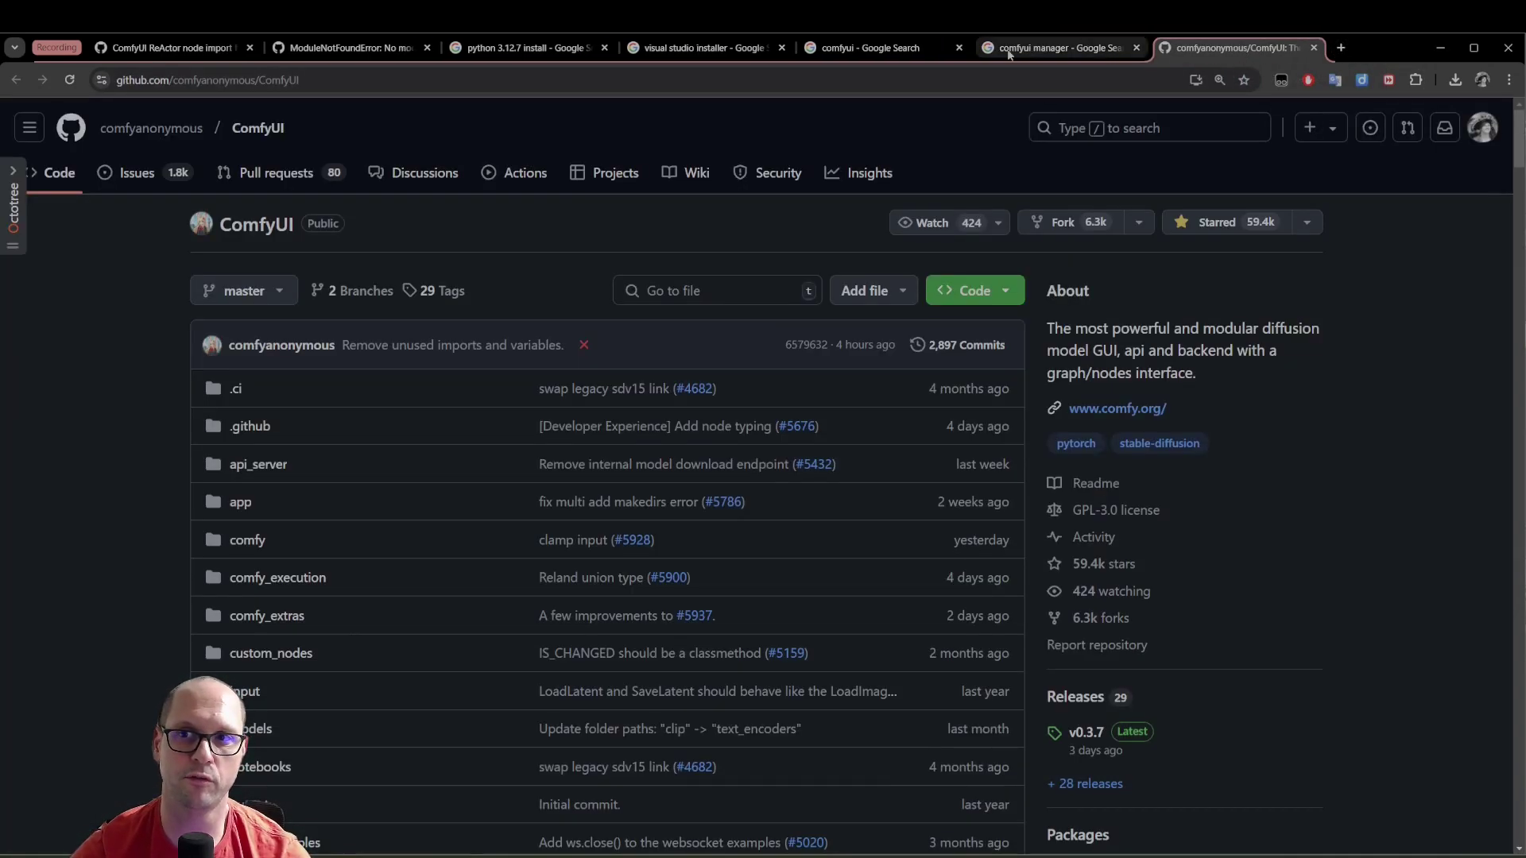
click(847, 48)
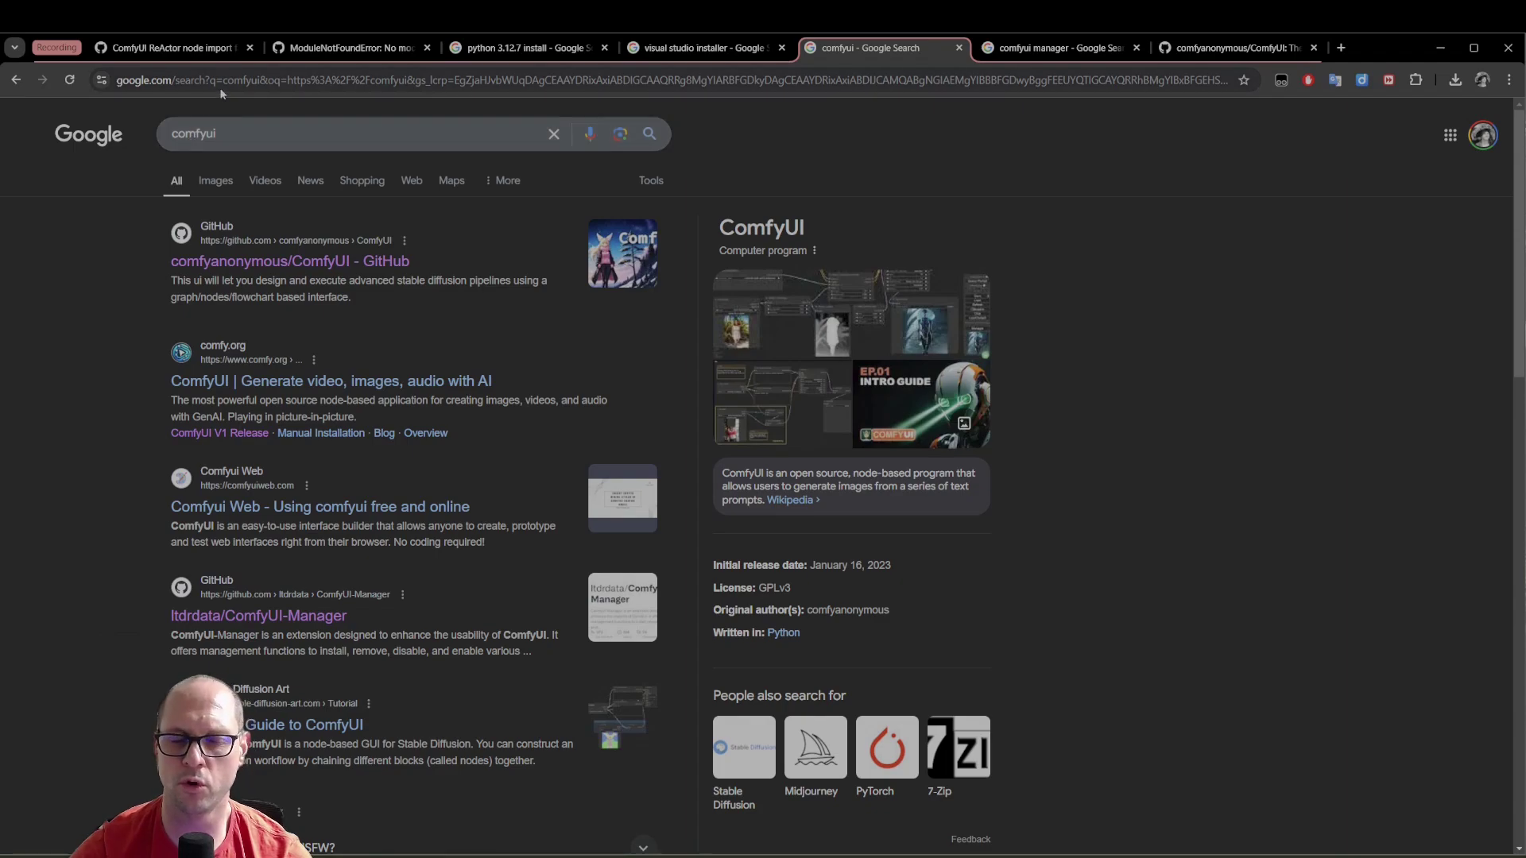
click(173, 128)
click(100, 249)
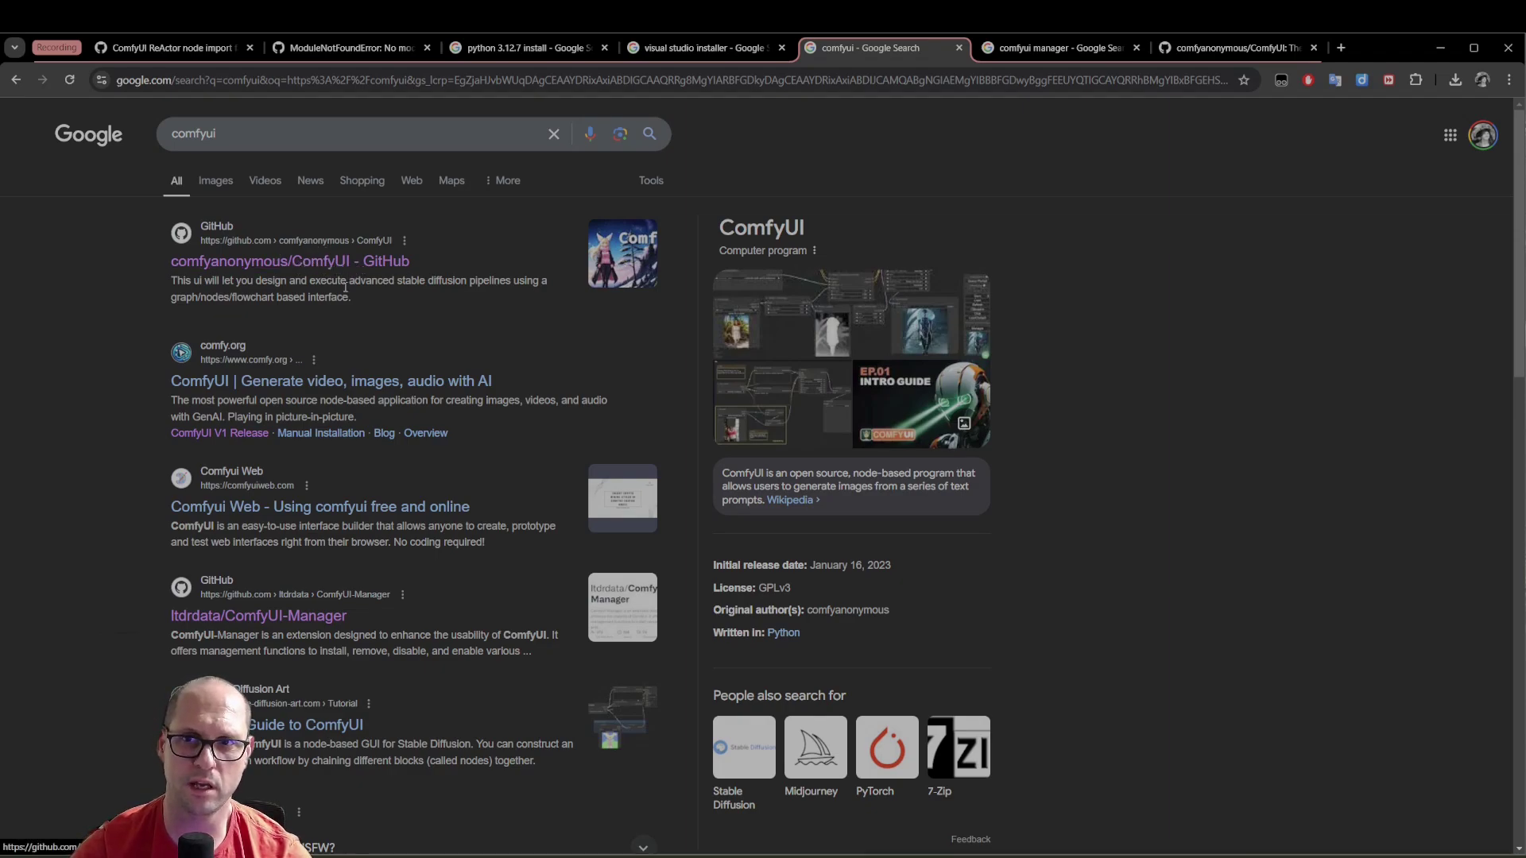
click(1057, 48)
click(1202, 51)
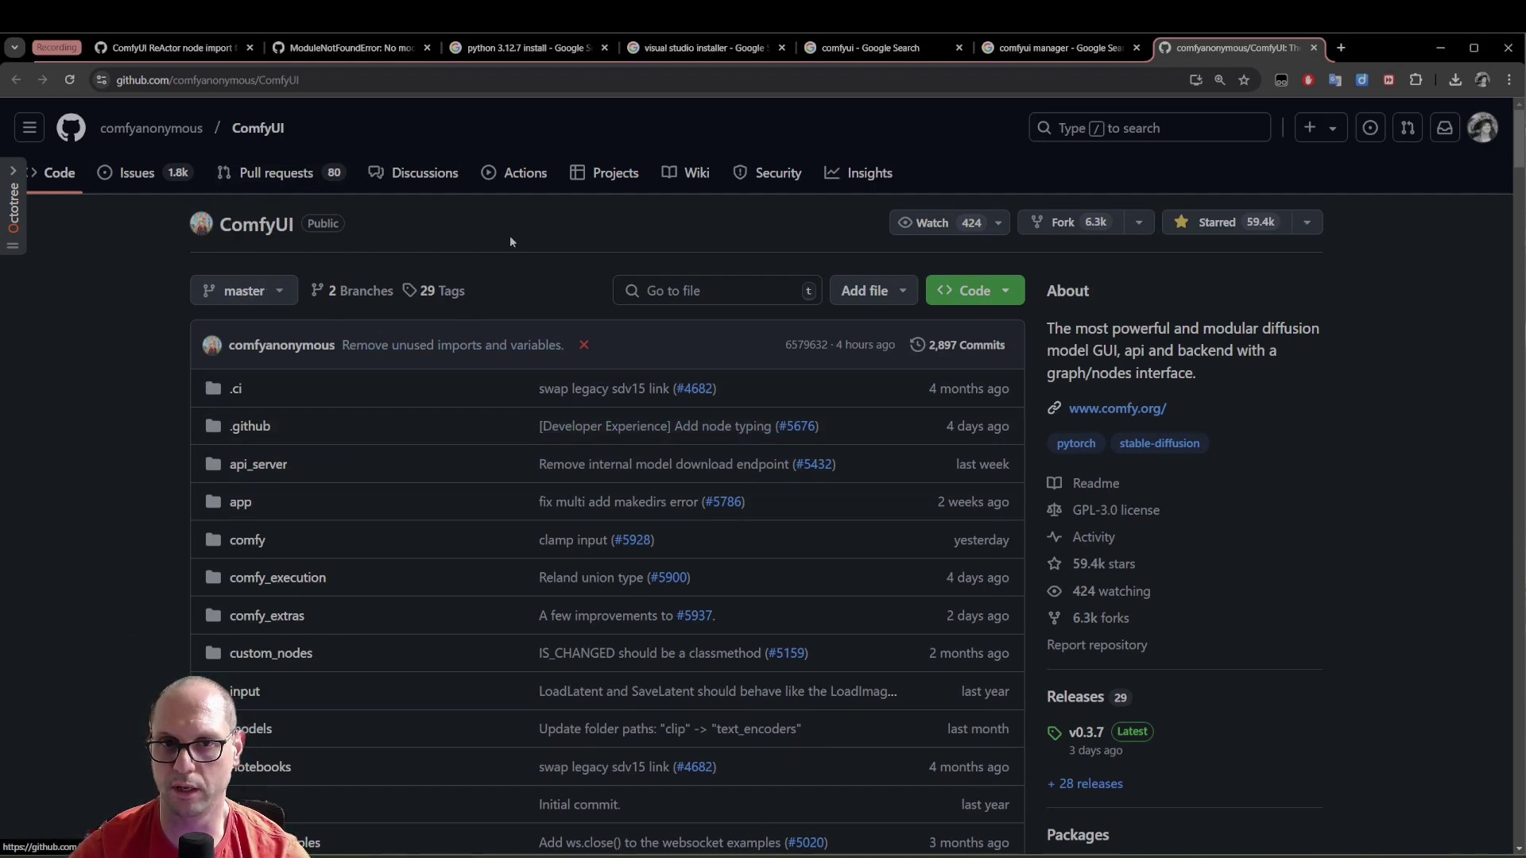
scroll(1437, 619, down, 2)
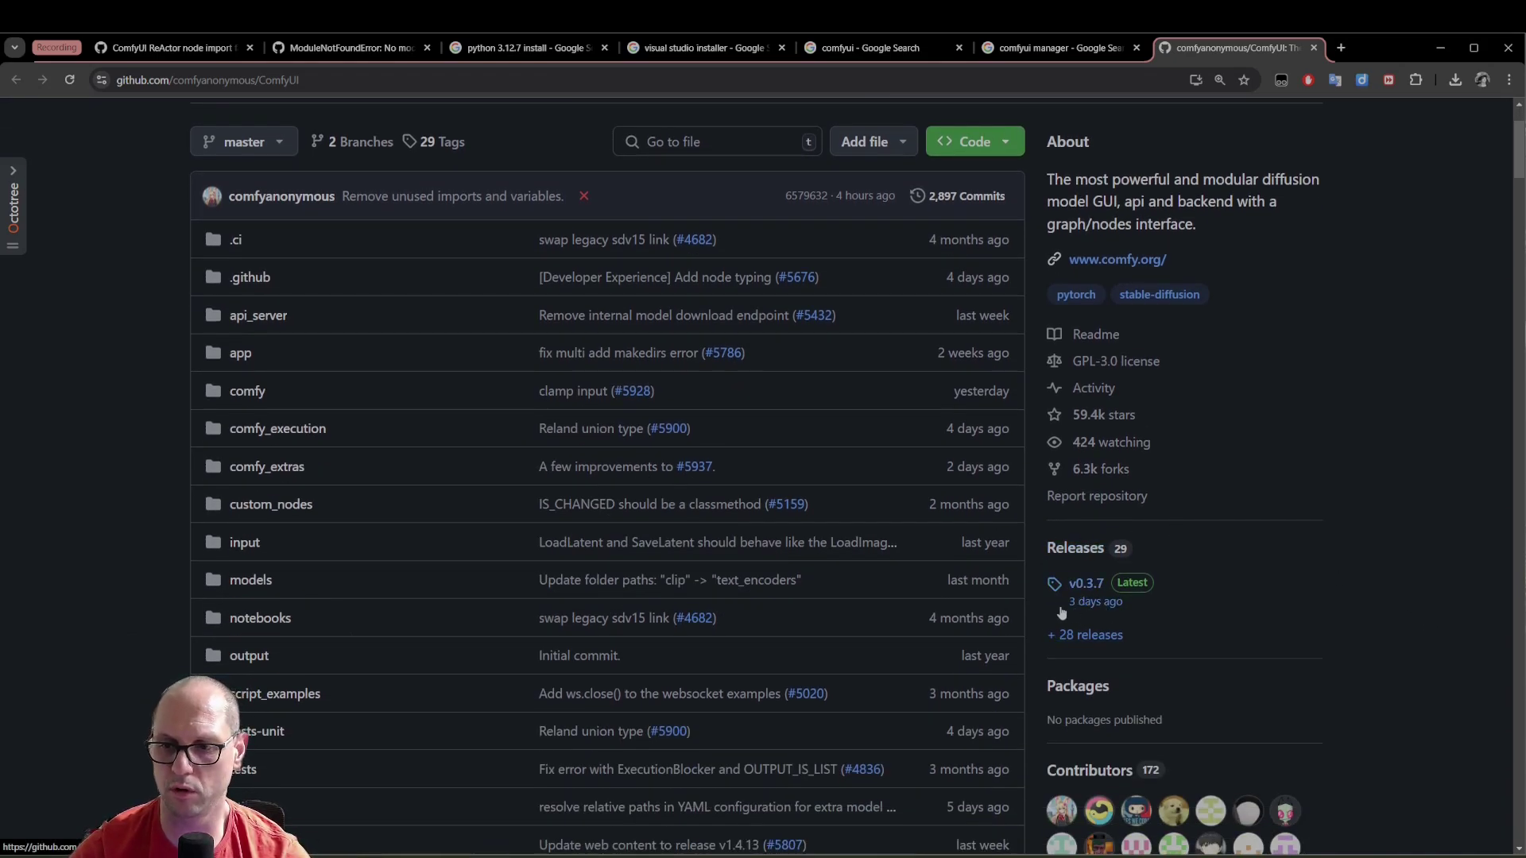
Open and skim the ComfyUI v0.3.7 release page
click(1094, 588)
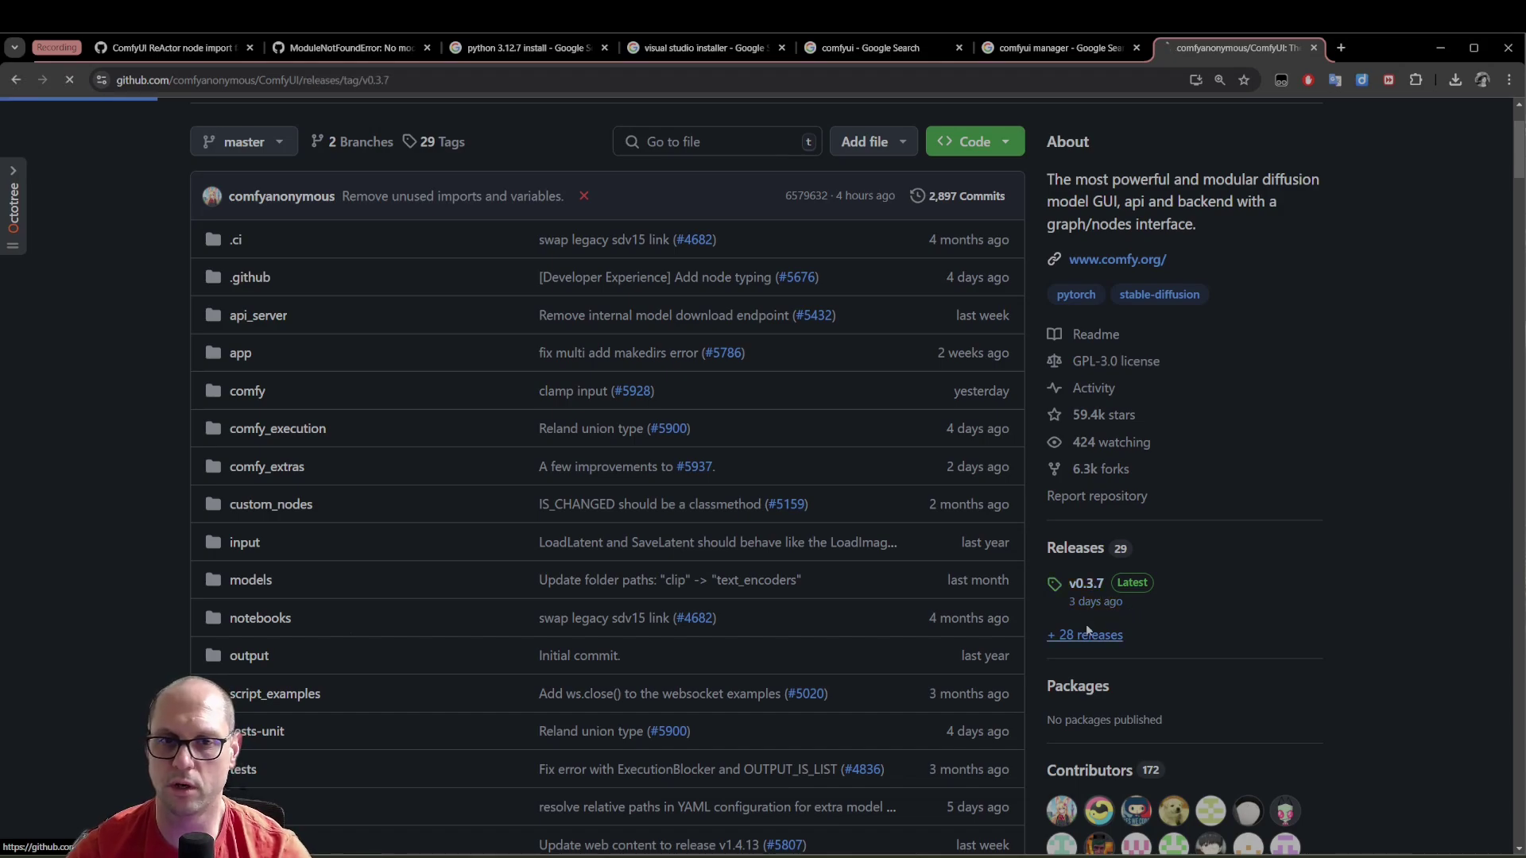
scroll(477, 636, down, 5)
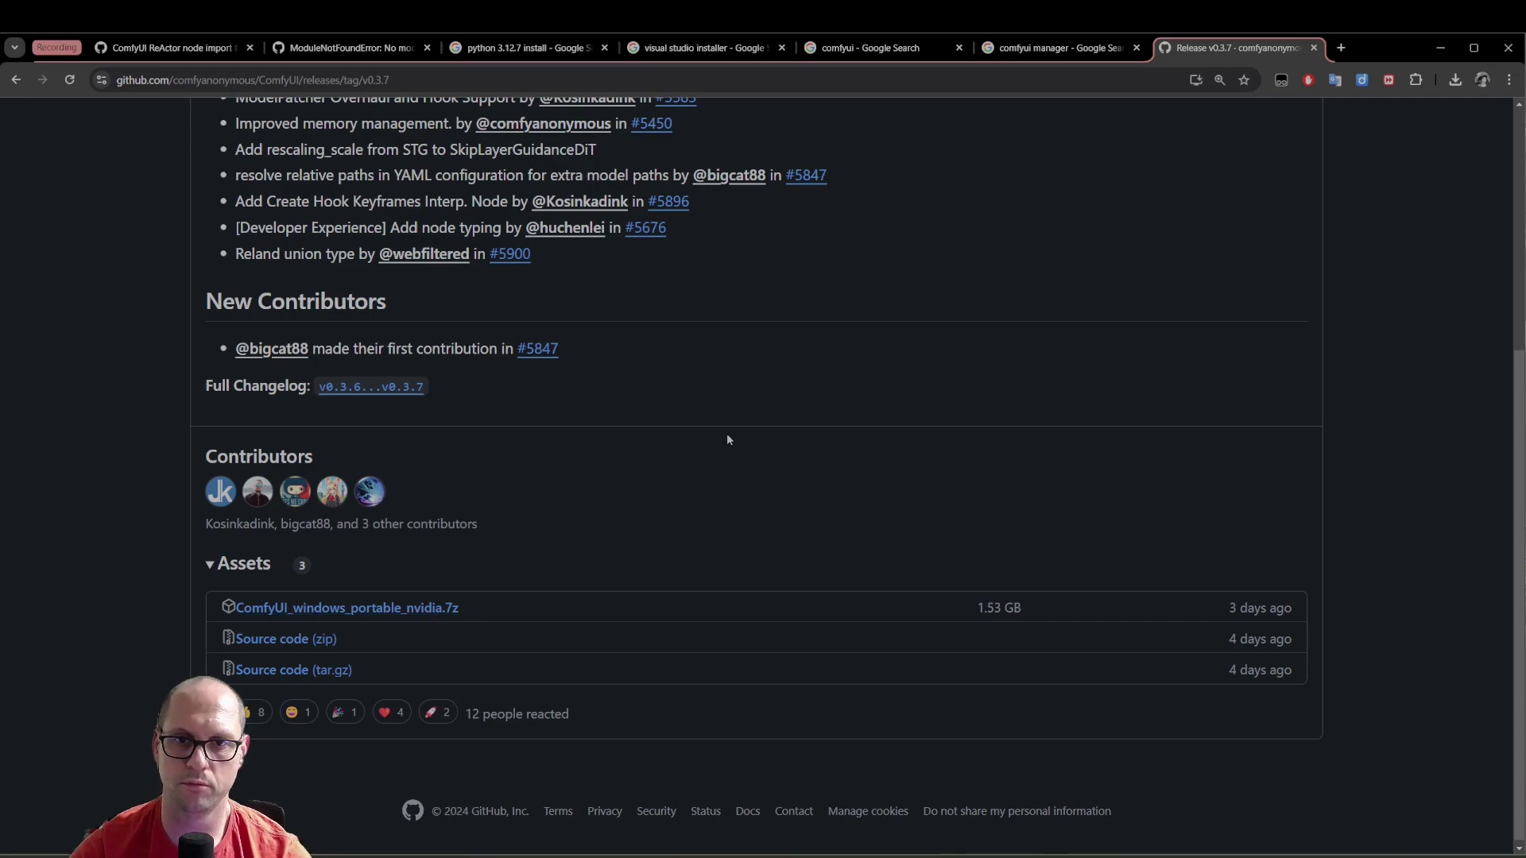
scroll(727, 439, up, 5)
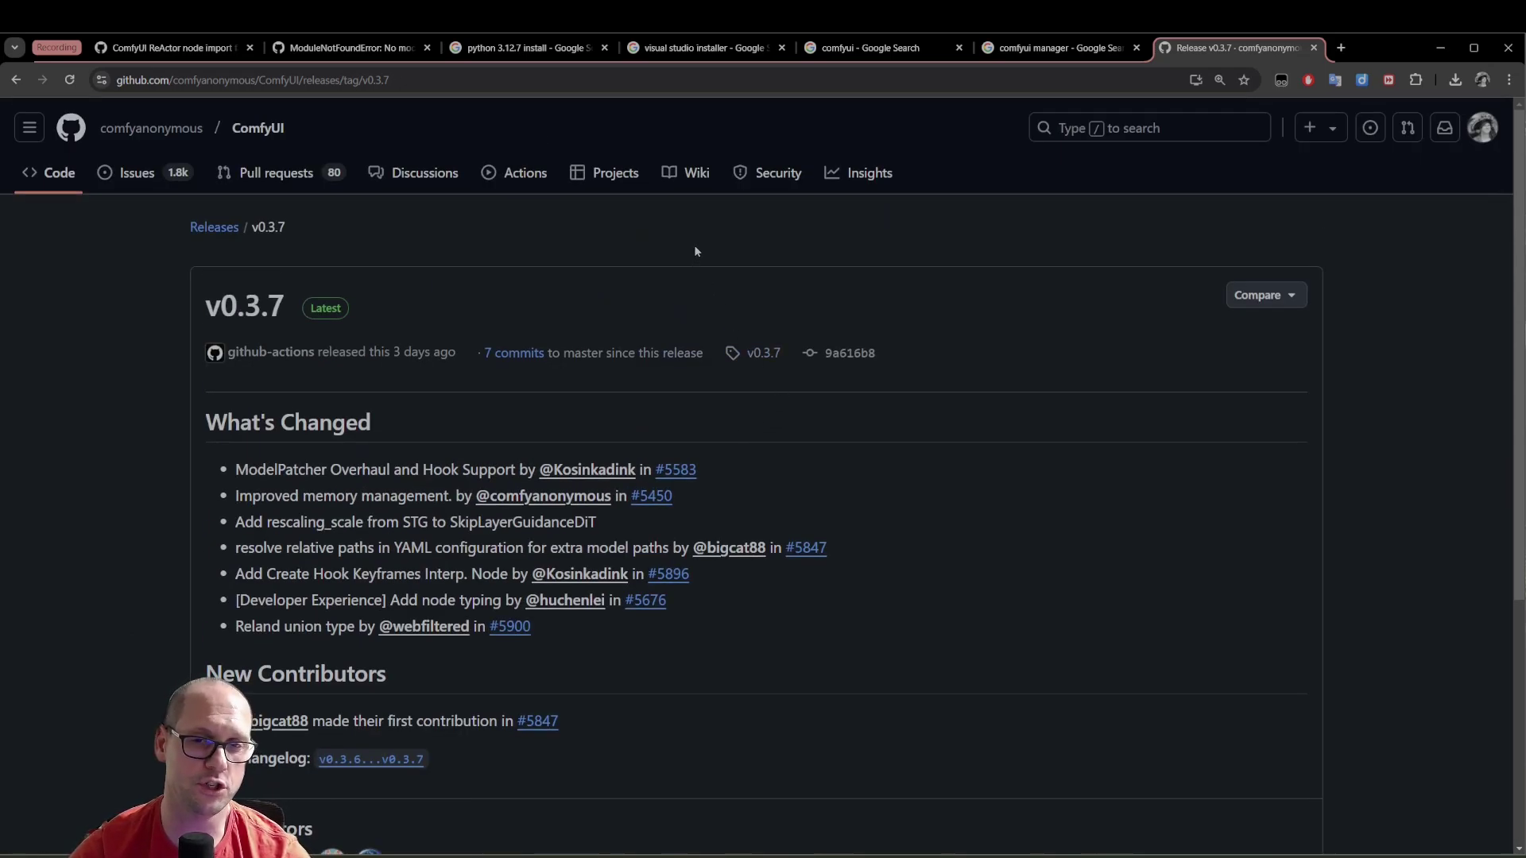
Go to the full Releases list and scroll down to the v0.3.5 release notes
click(210, 228)
scroll(968, 373, down, 15)
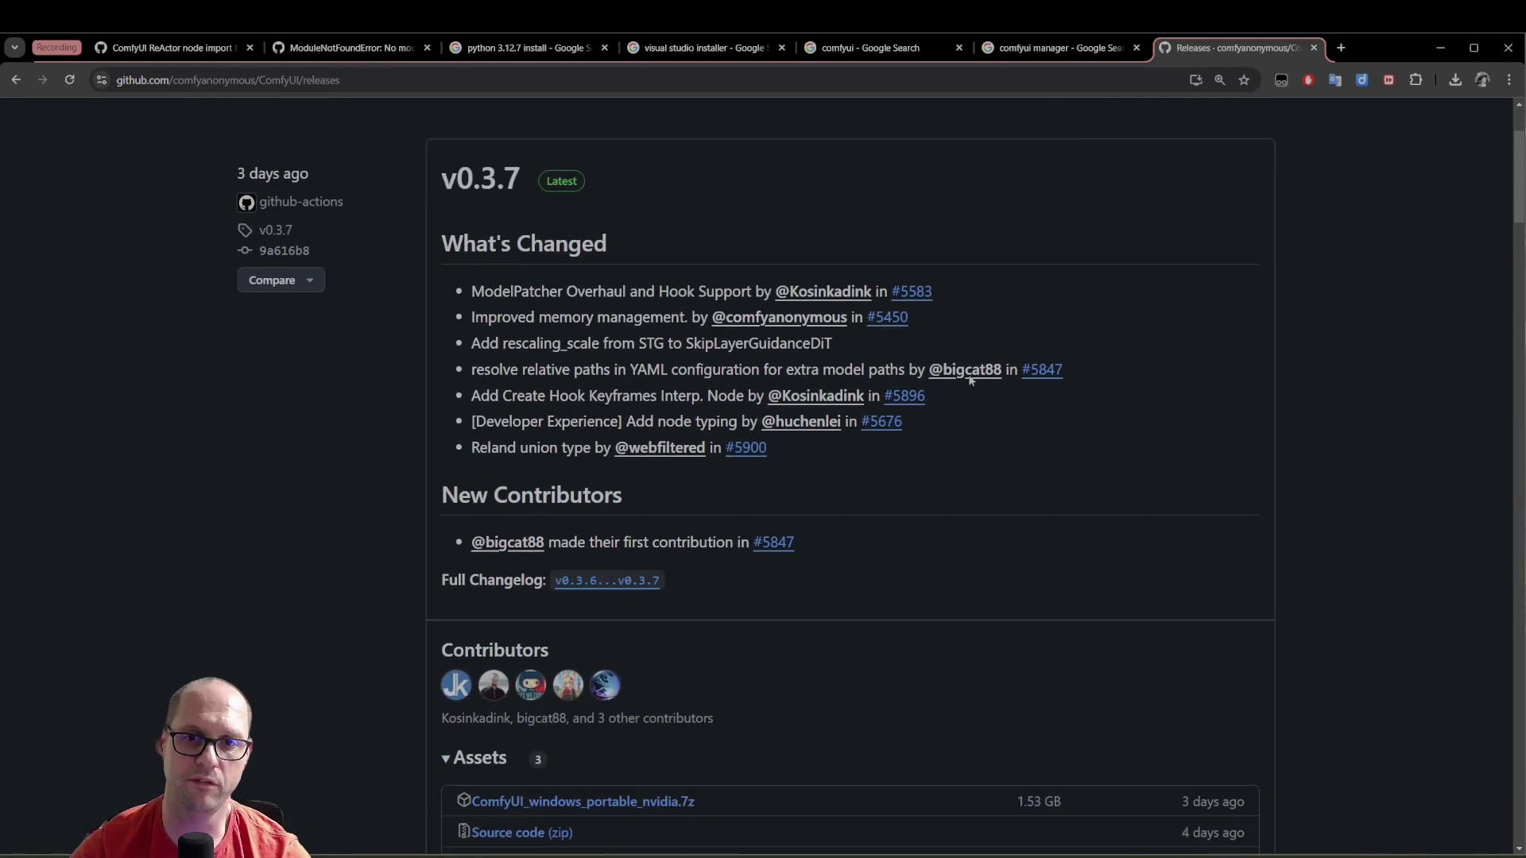
scroll(965, 391, down, 6)
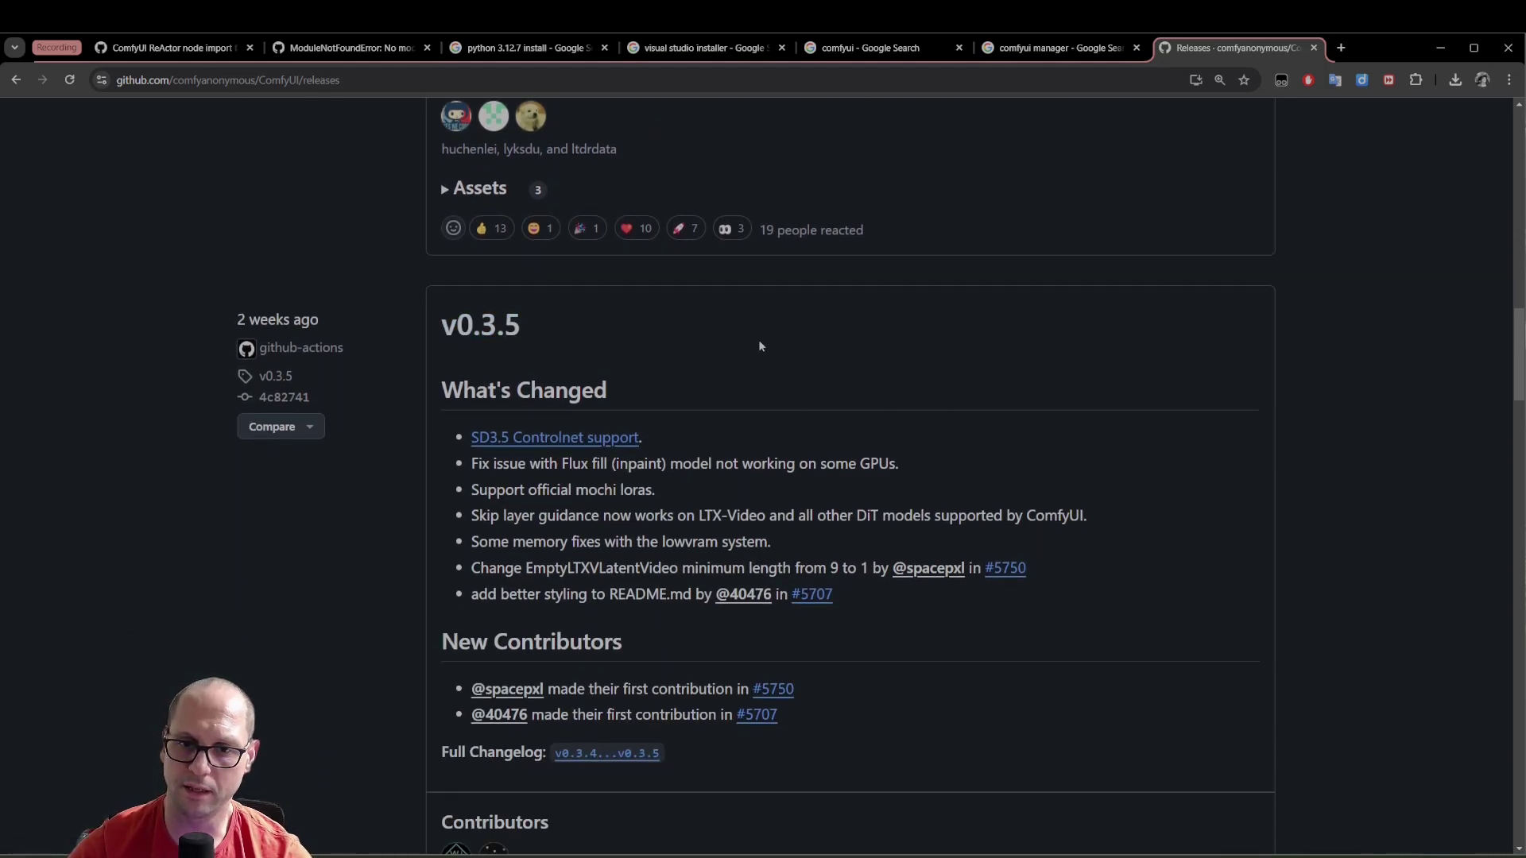
scroll(762, 346, down, 1)
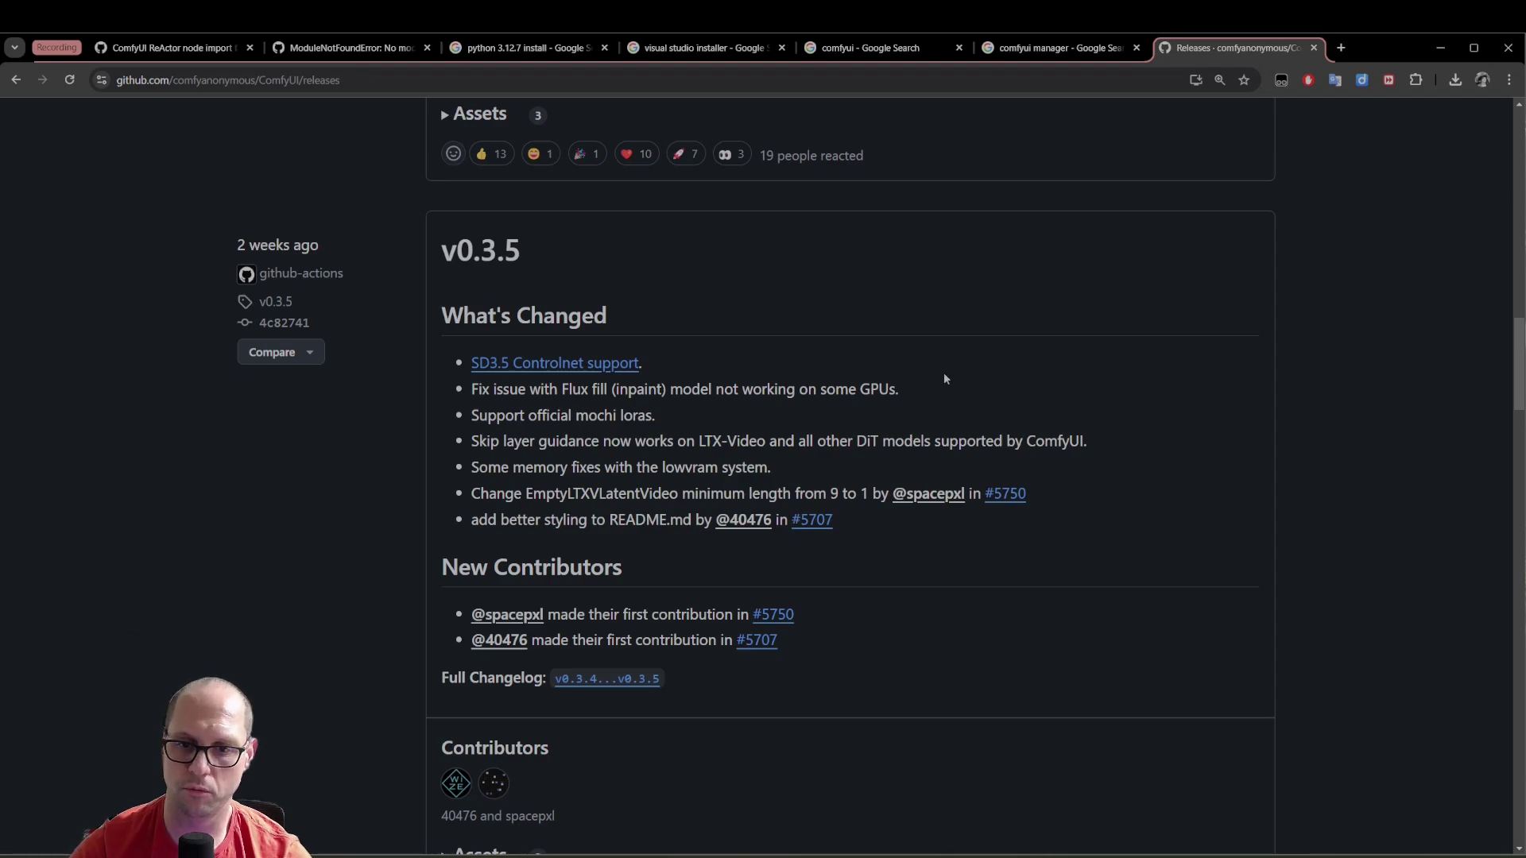
scroll(947, 374, down, 2)
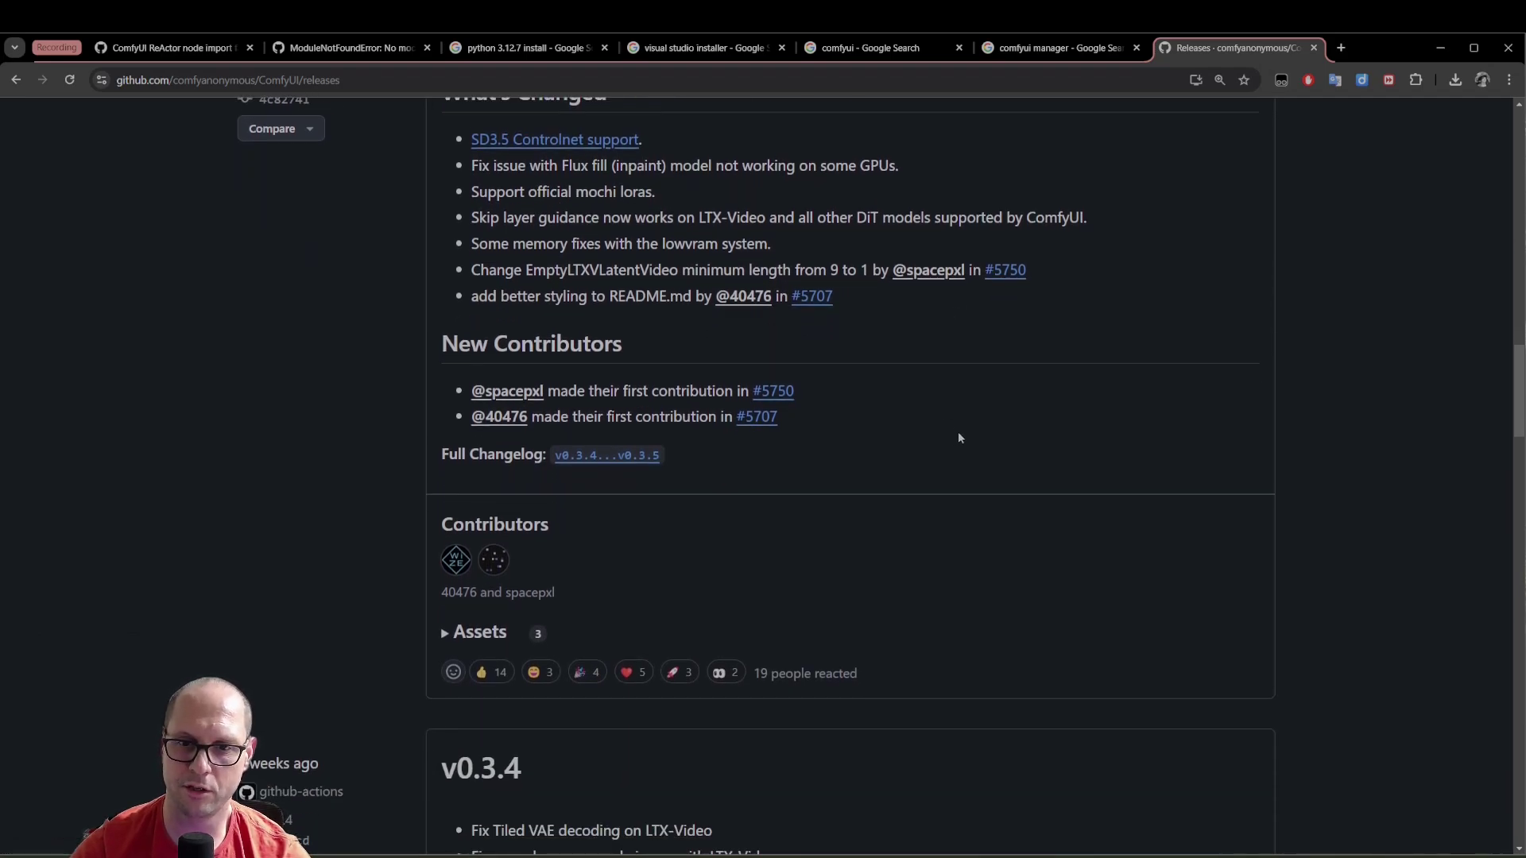
scroll(989, 397, up, 2)
Open v0.3.5, change the URL to v0.3.7, and review that release's Assets
click(482, 249)
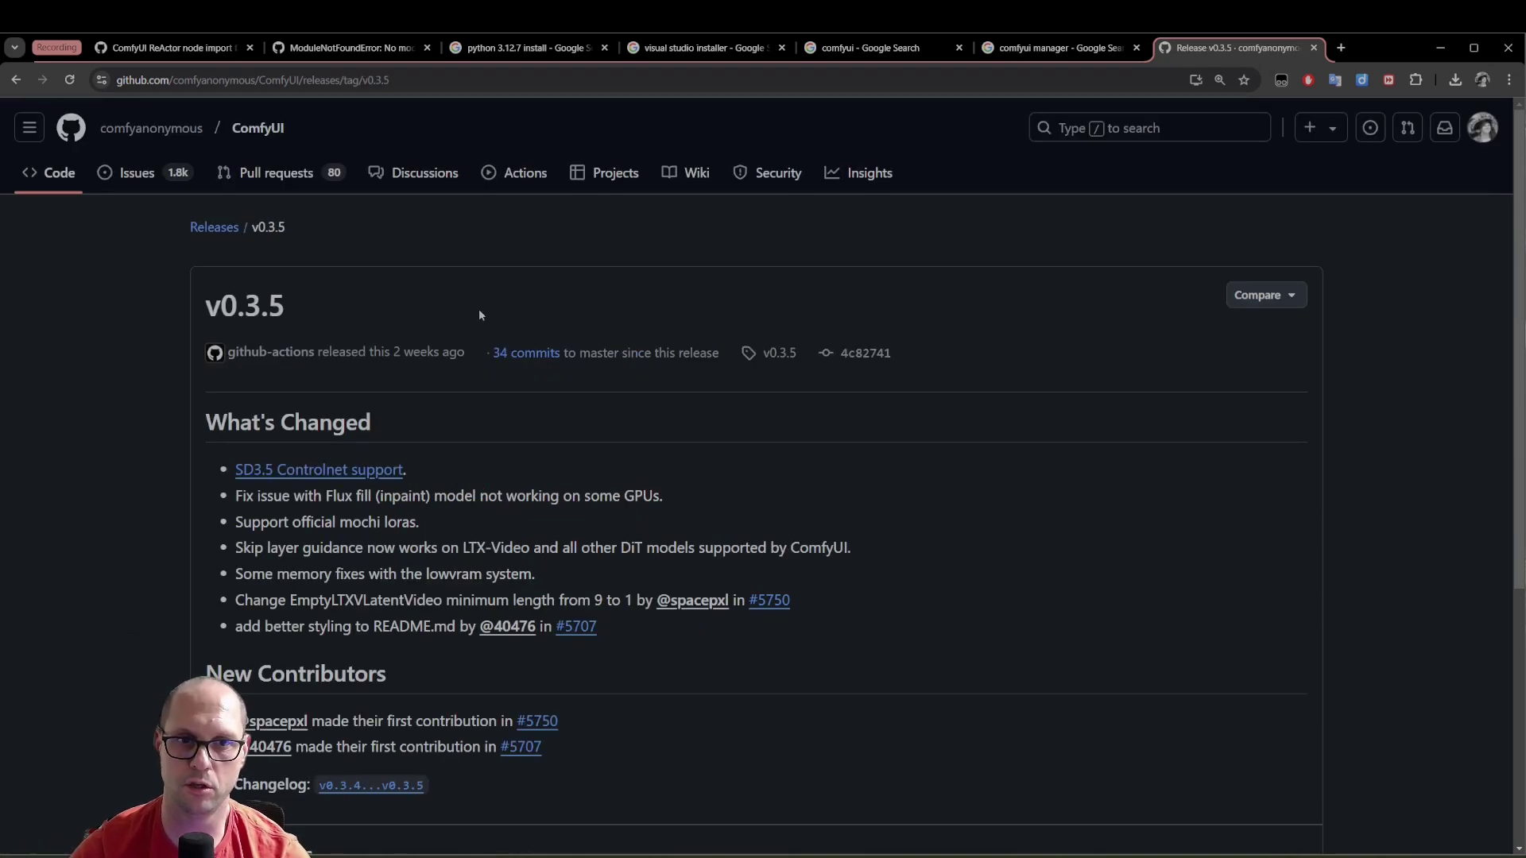
click(384, 80)
key(BackSpace)
text(7)
key(Return)
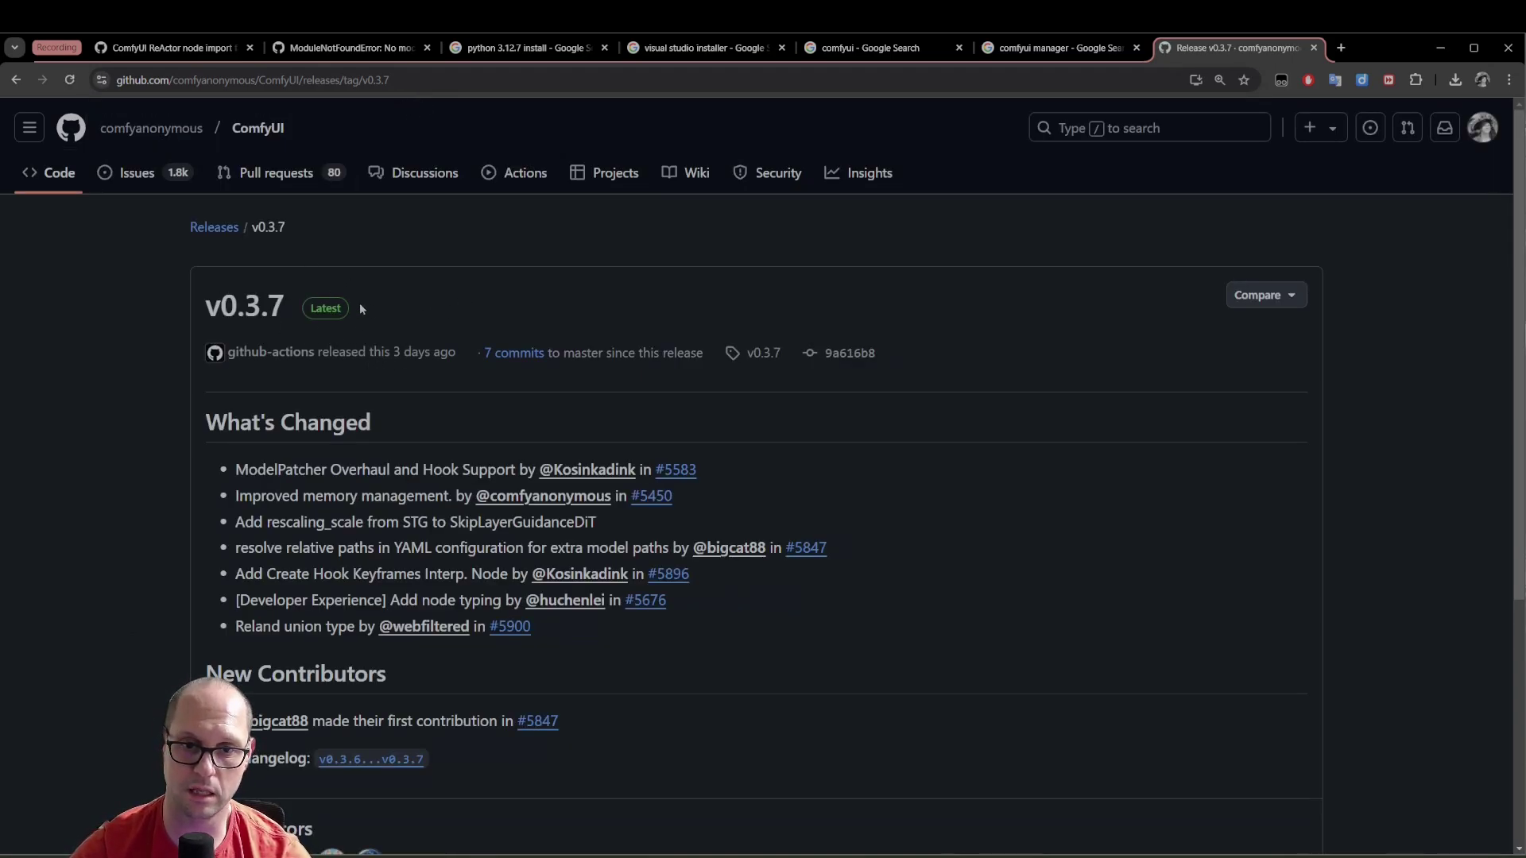
scroll(970, 461, down, 2)
scroll(969, 461, down, 3)
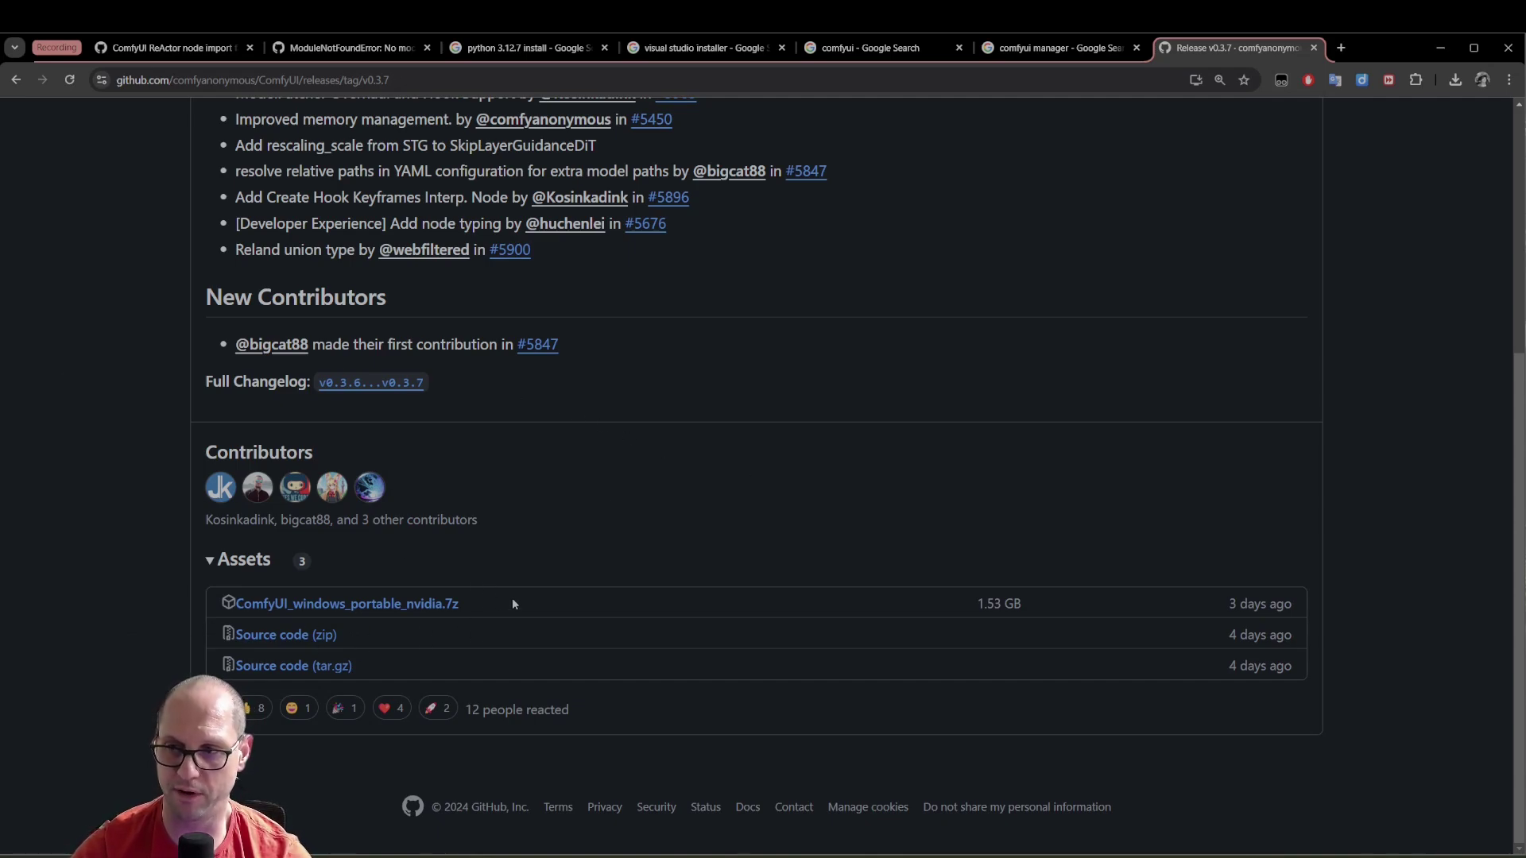
click(238, 559)
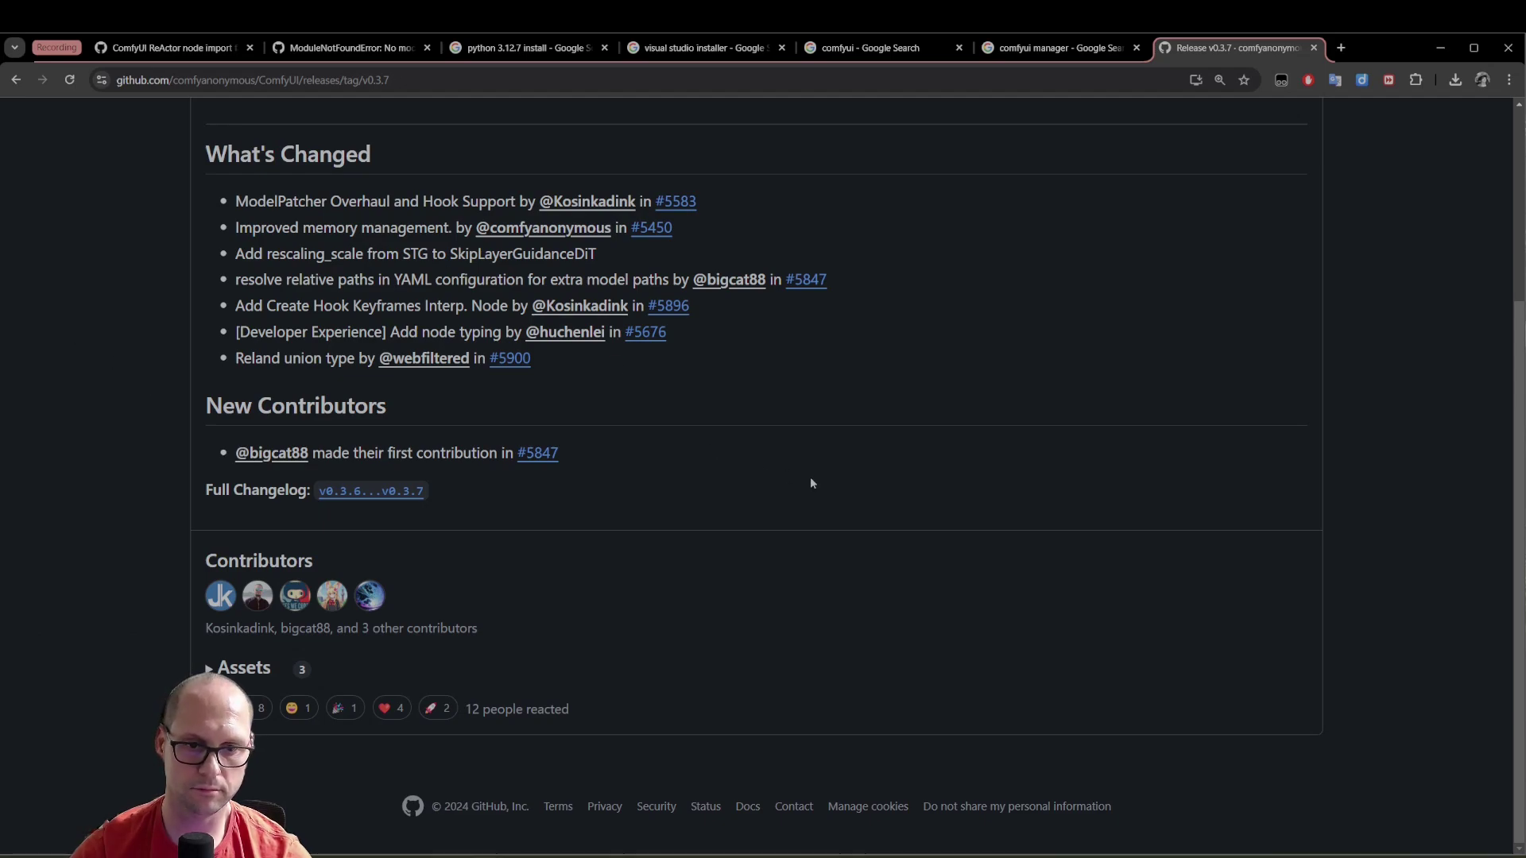
scroll(818, 475, up, 4)
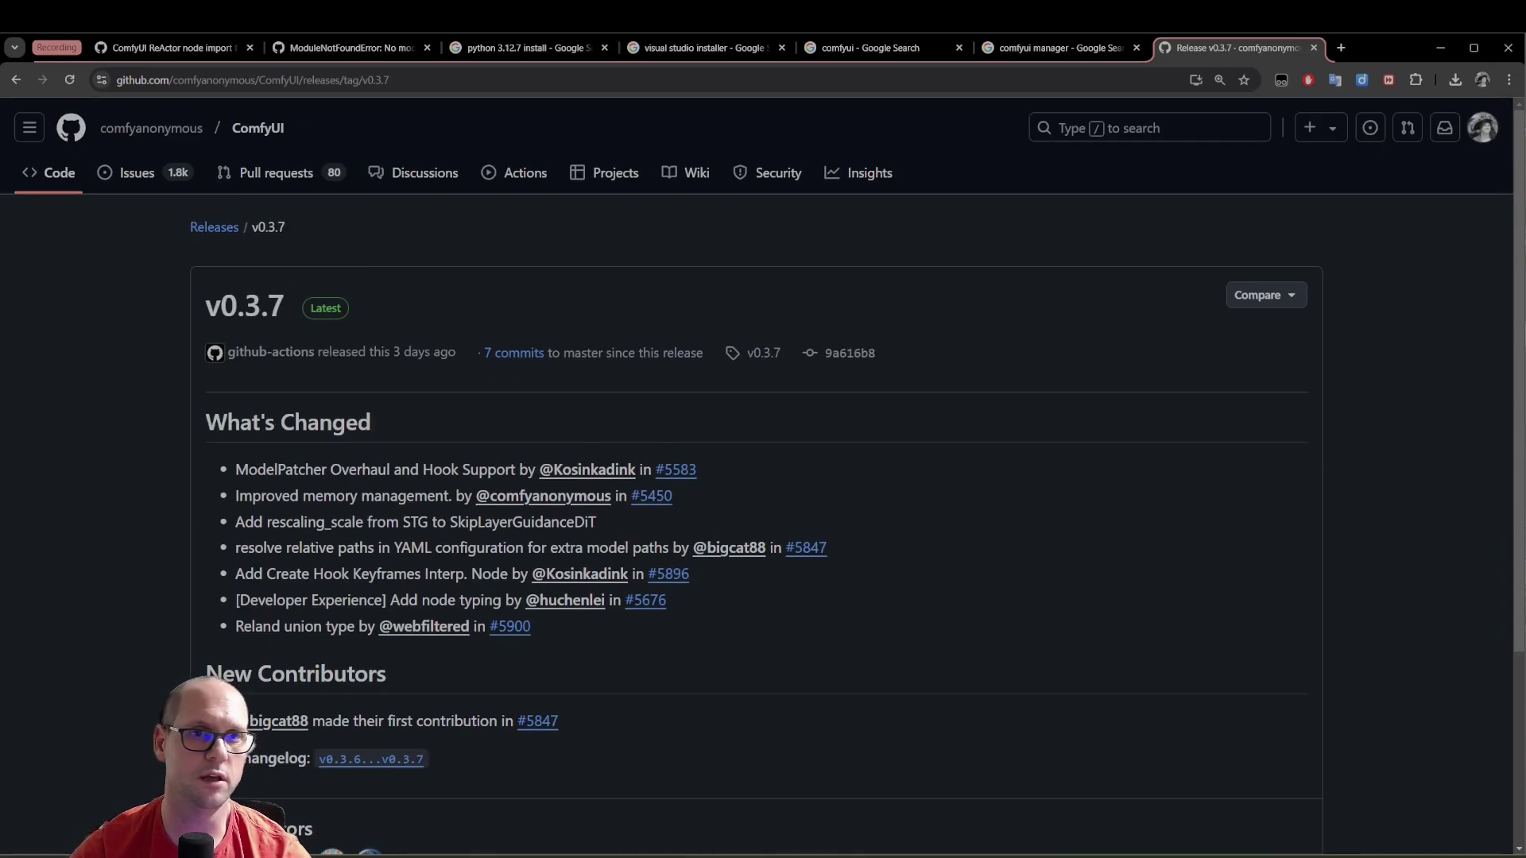
Confirm the portable Nvidia archive is already in Downloads\Tutorial, then close the folder
key(alt+Tab)
drag(599, 177, 823, 168)
click(558, 304)
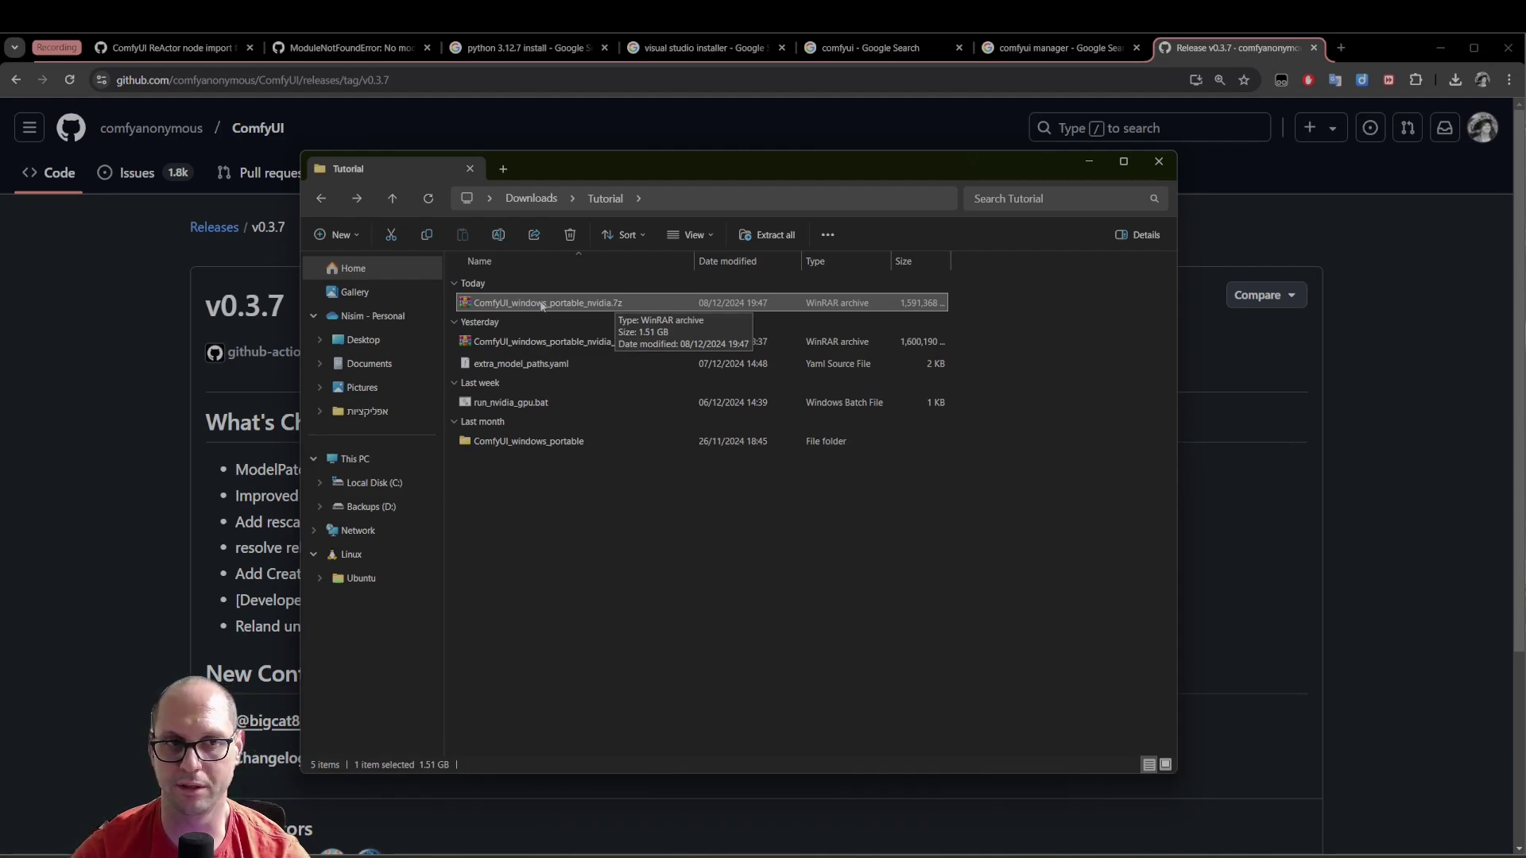
drag(1032, 162, 497, 158)
click(550, 159)
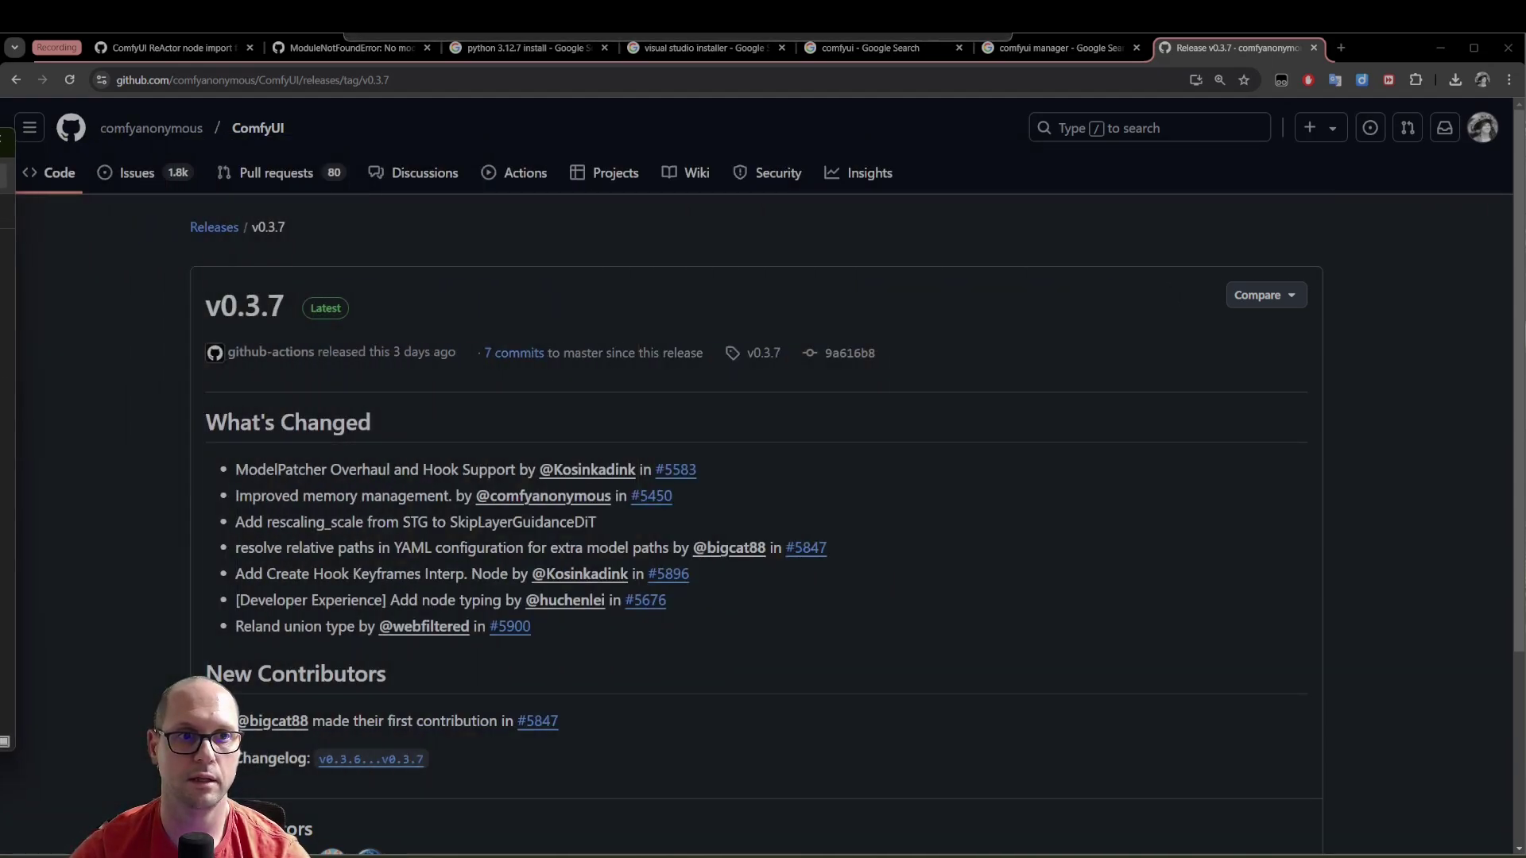
click(1340, 48)
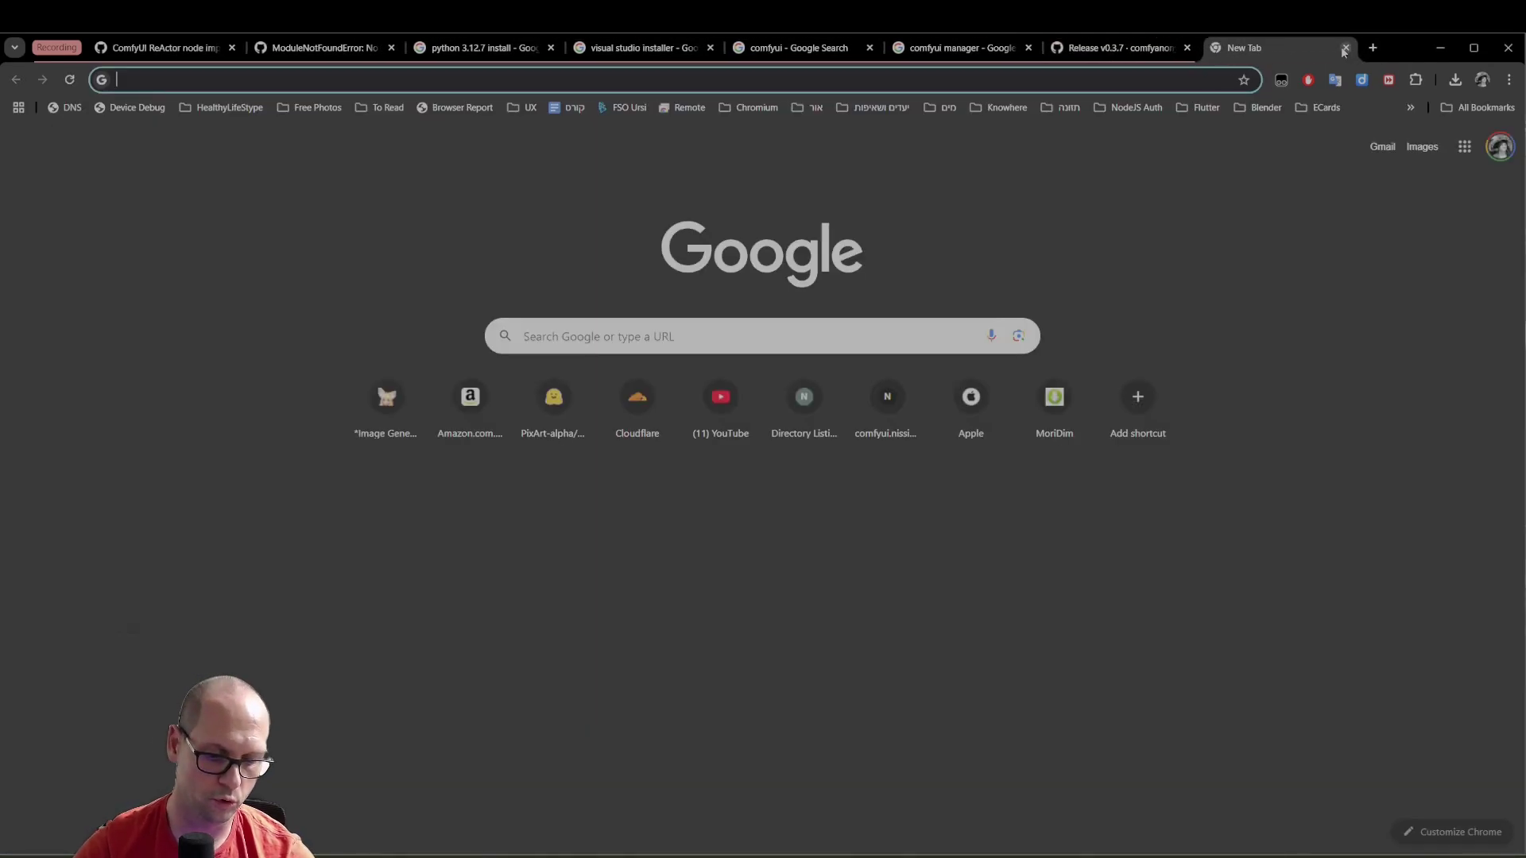
text(winrar)
key(Return)
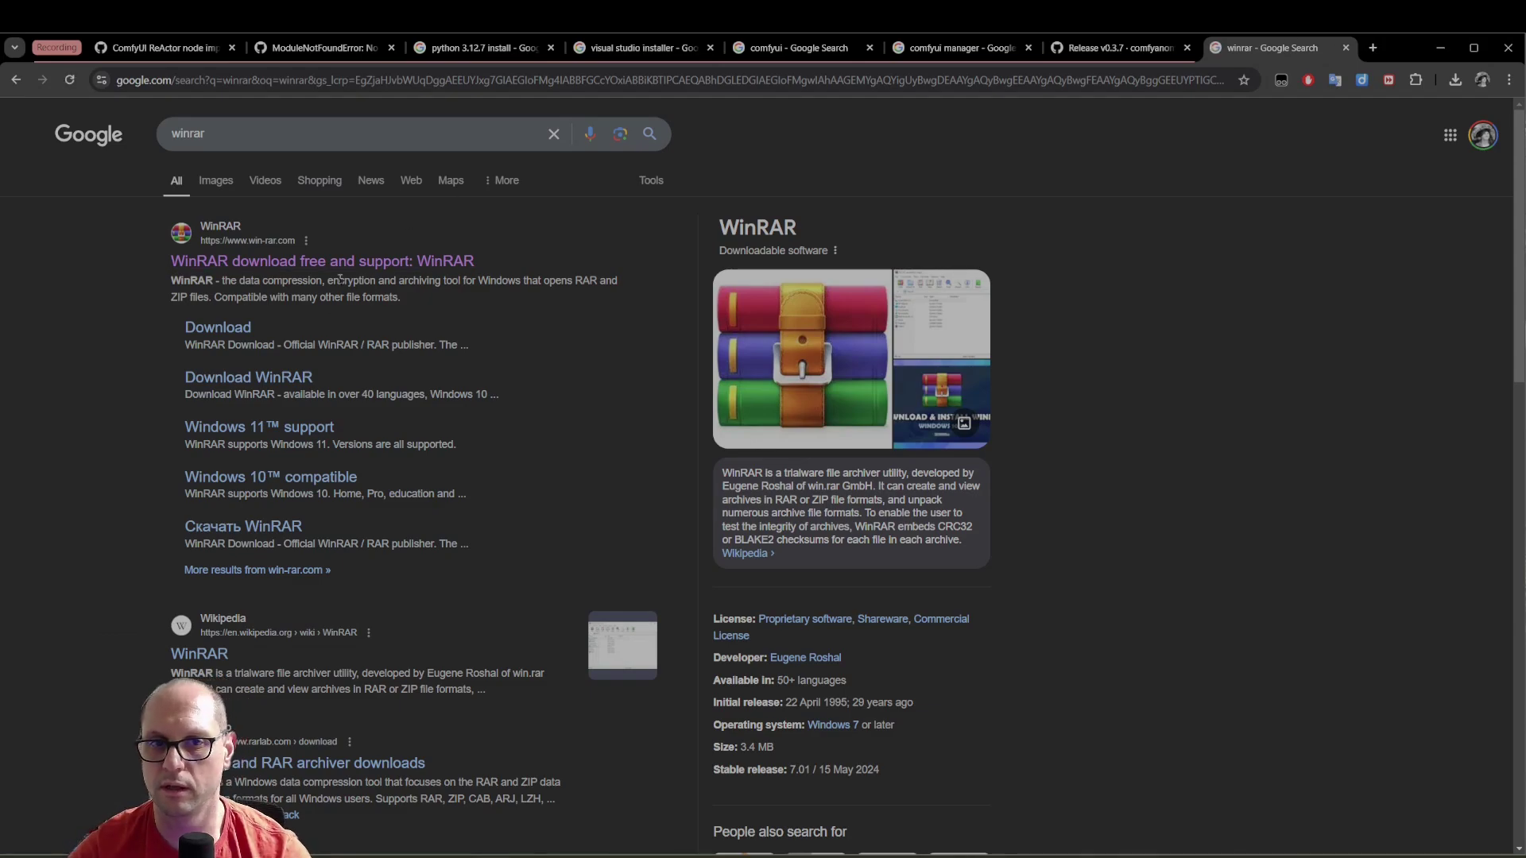
click(352, 263)
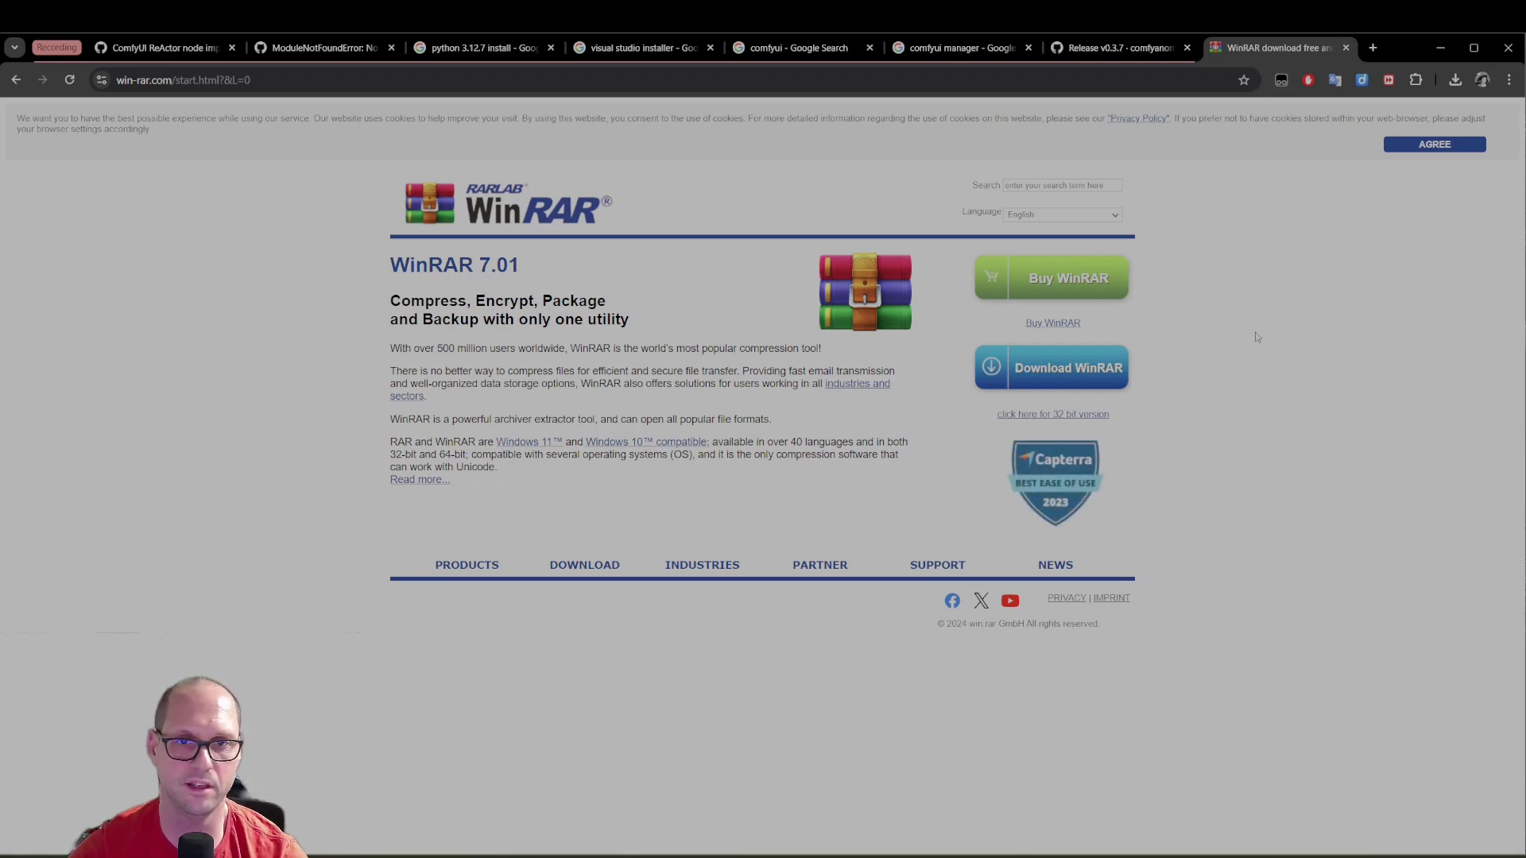
key(ctrl+w)
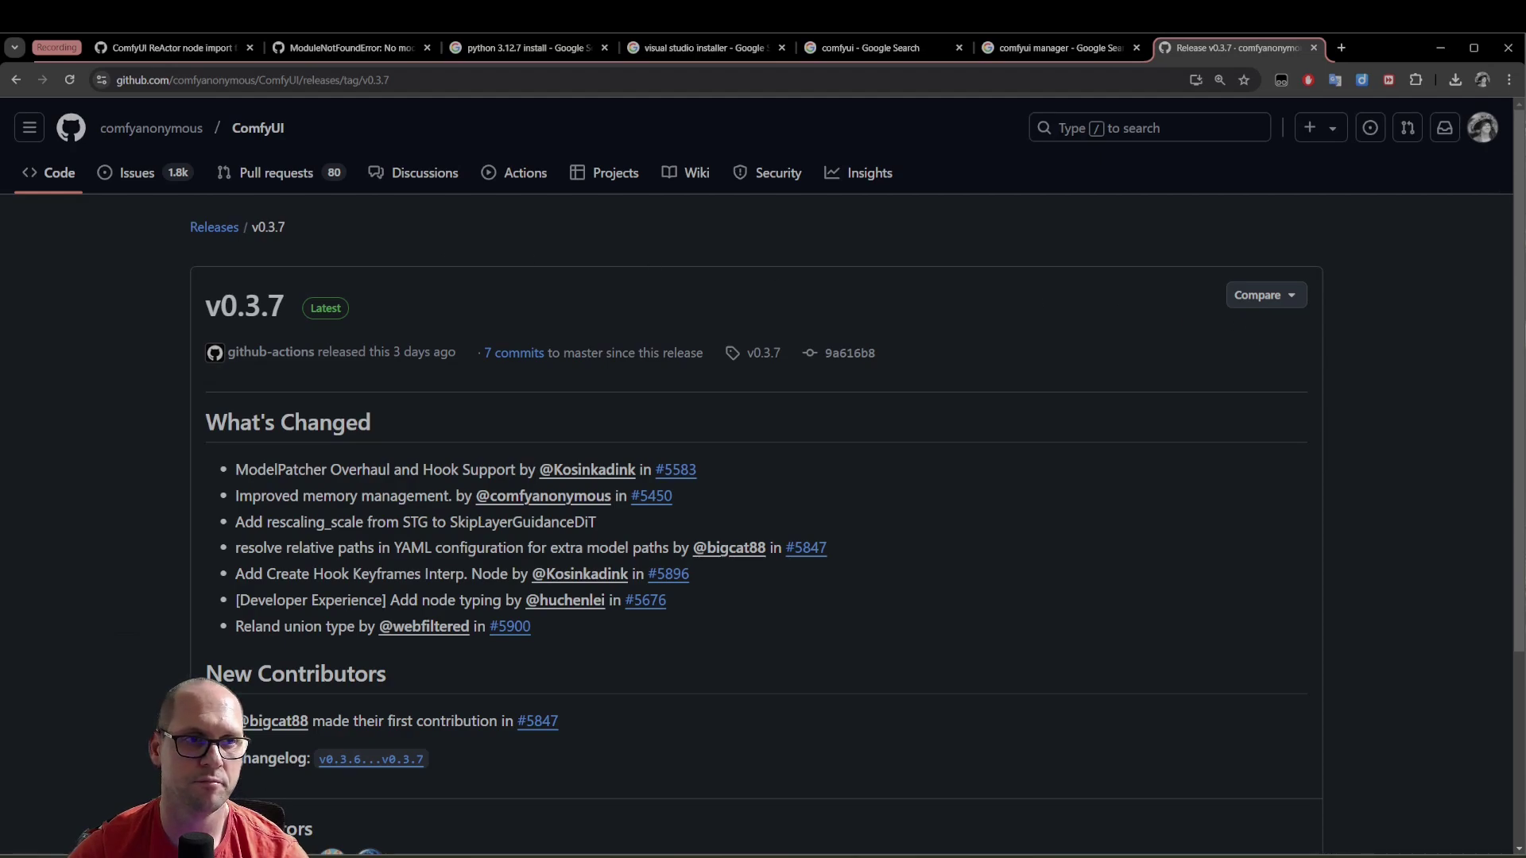
Bring up the Tutorial folder and select the 1.51 GB ComfyUI_windows_portable_nvidia.7z archive
key(alt+Tab)
drag(837, 189, 801, 156)
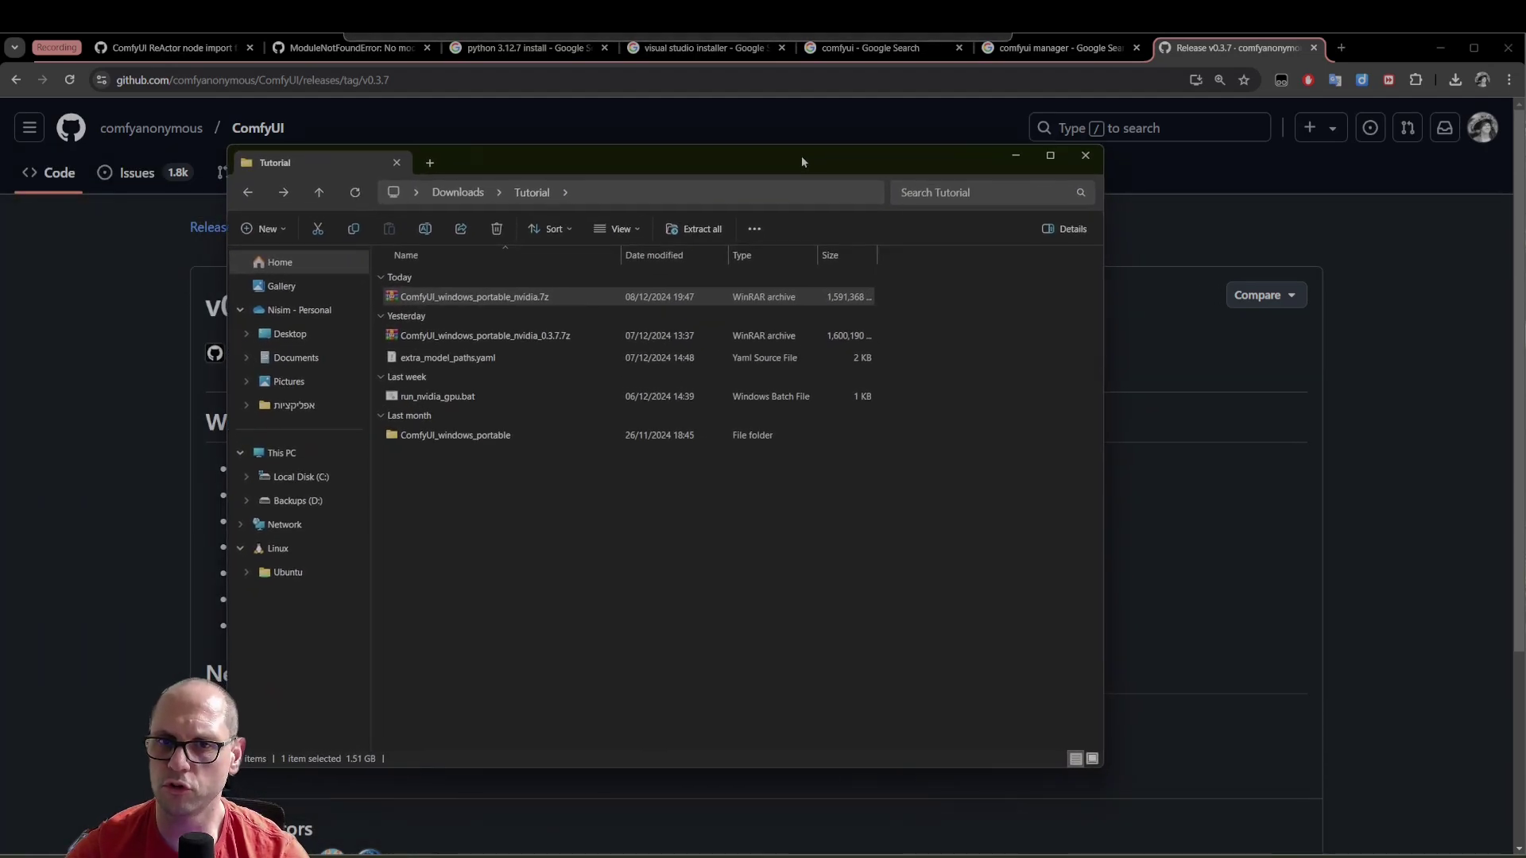
click(509, 297)
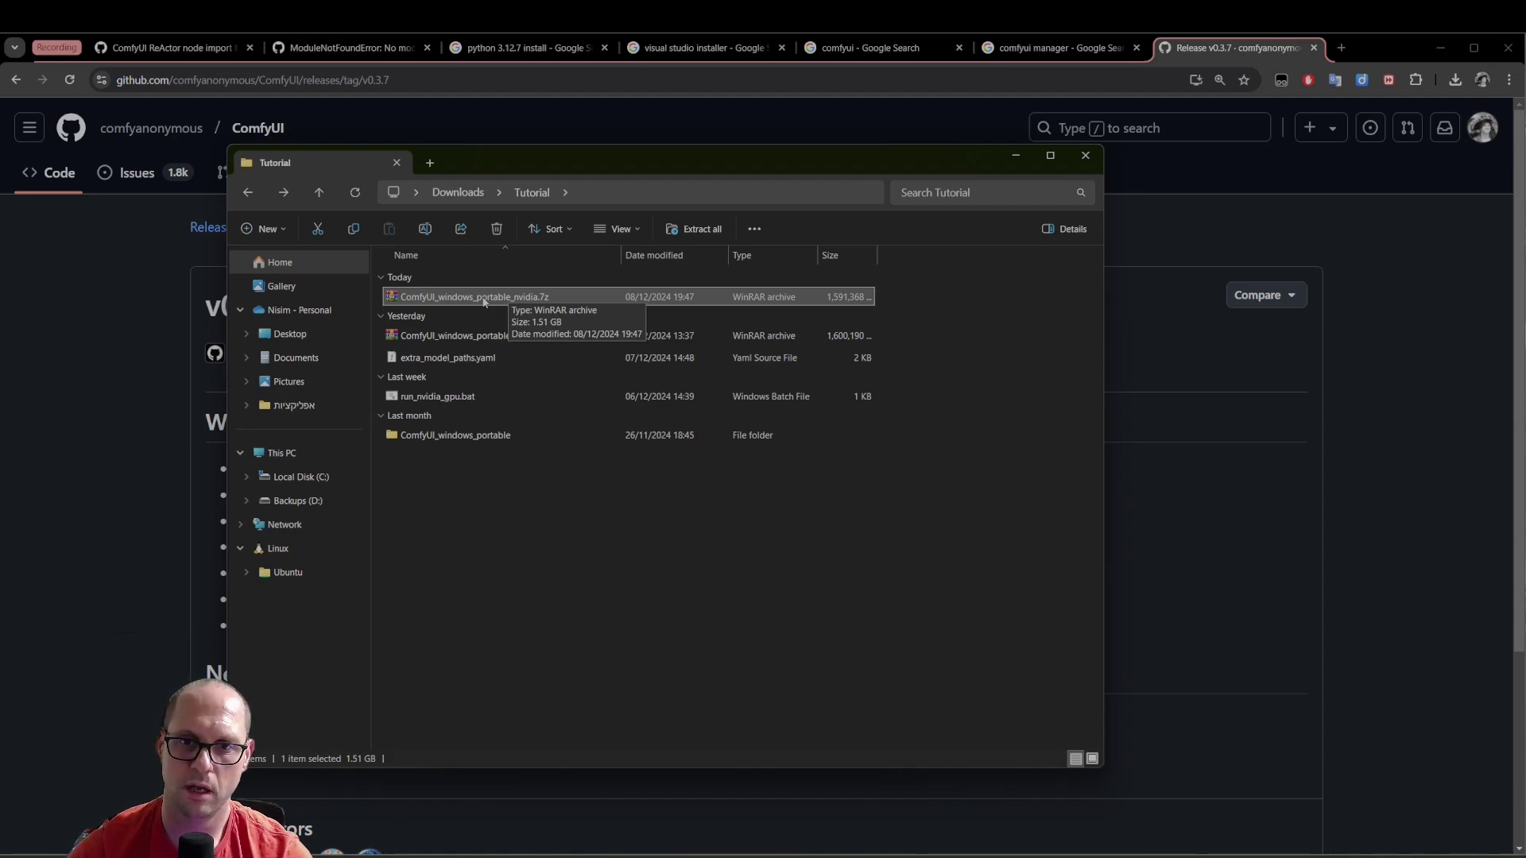
click(598, 493)
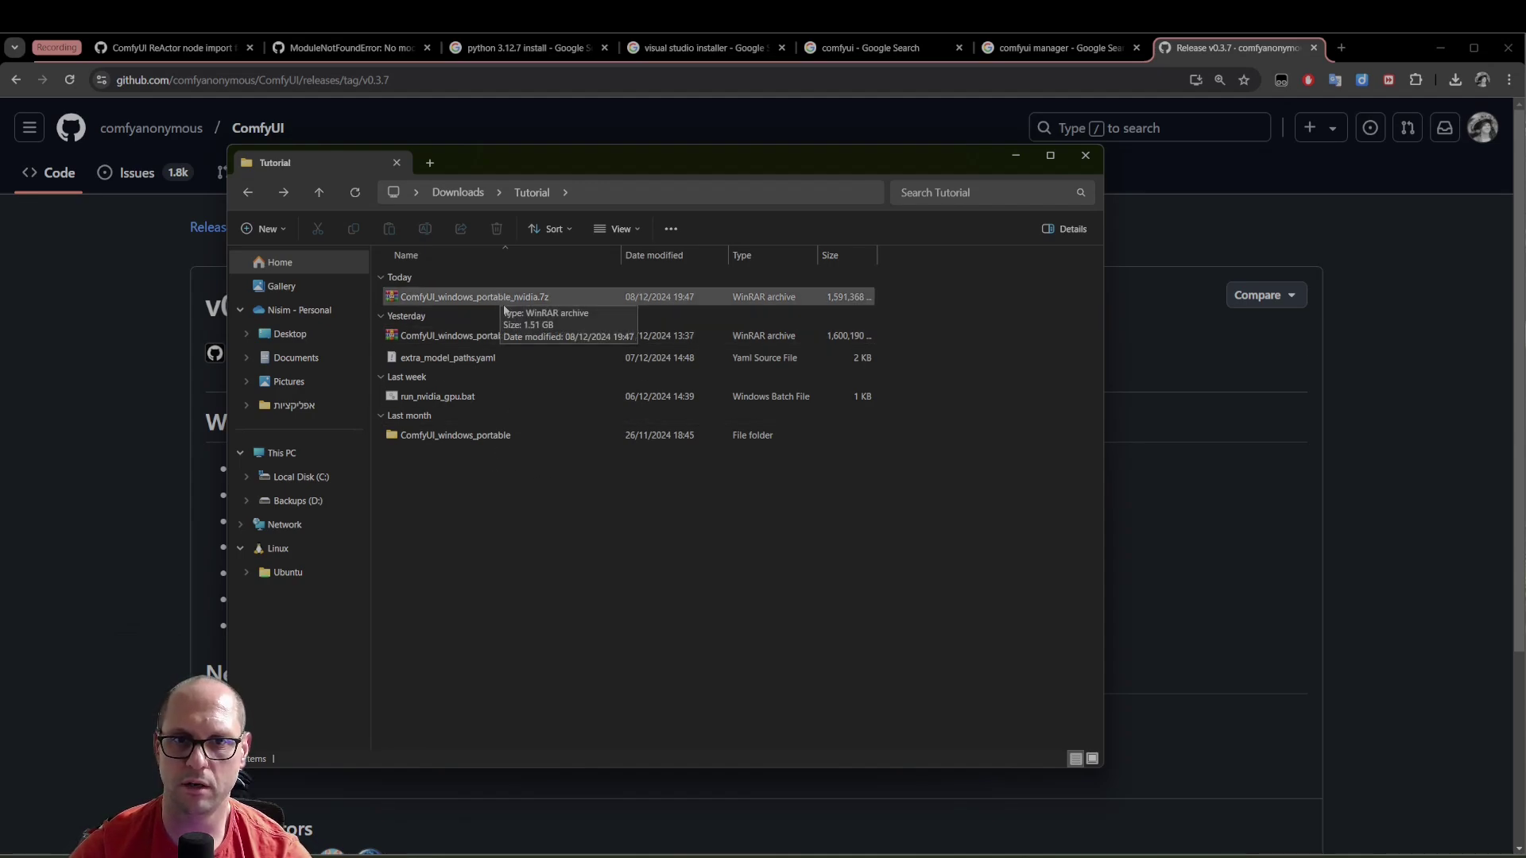
mouse_move(577, 154)
mouse_down()
mouse_move(587, 190)
mouse_move(587, 170)
mouse_up()
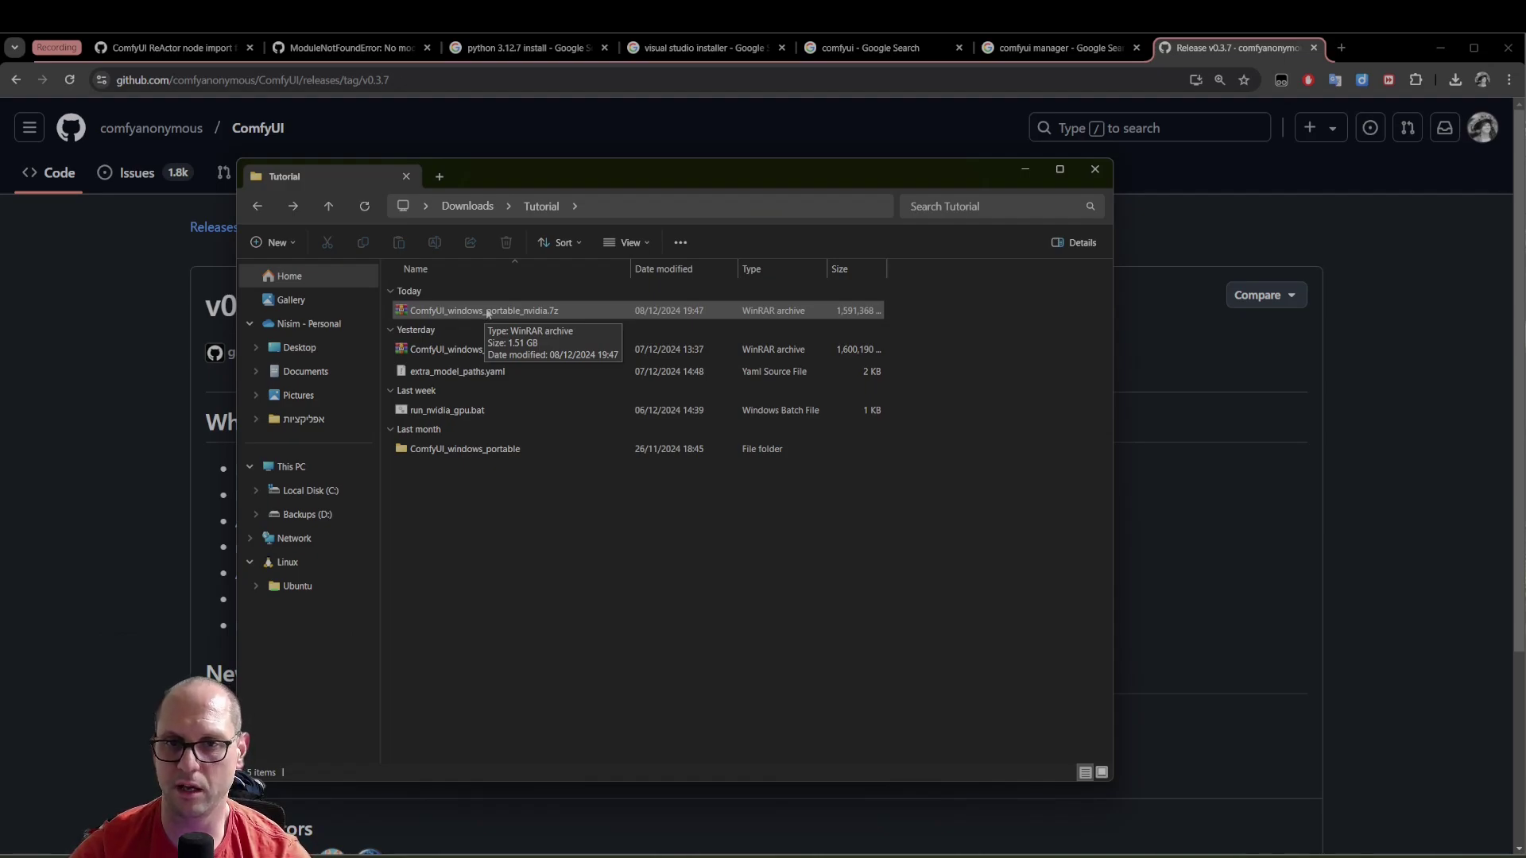
Compare with ComfyUI_windows_portable_nvidia_0.3.7.7z, then reselect ComfyUI_windows_portable_nvidia.7z
click(552, 352)
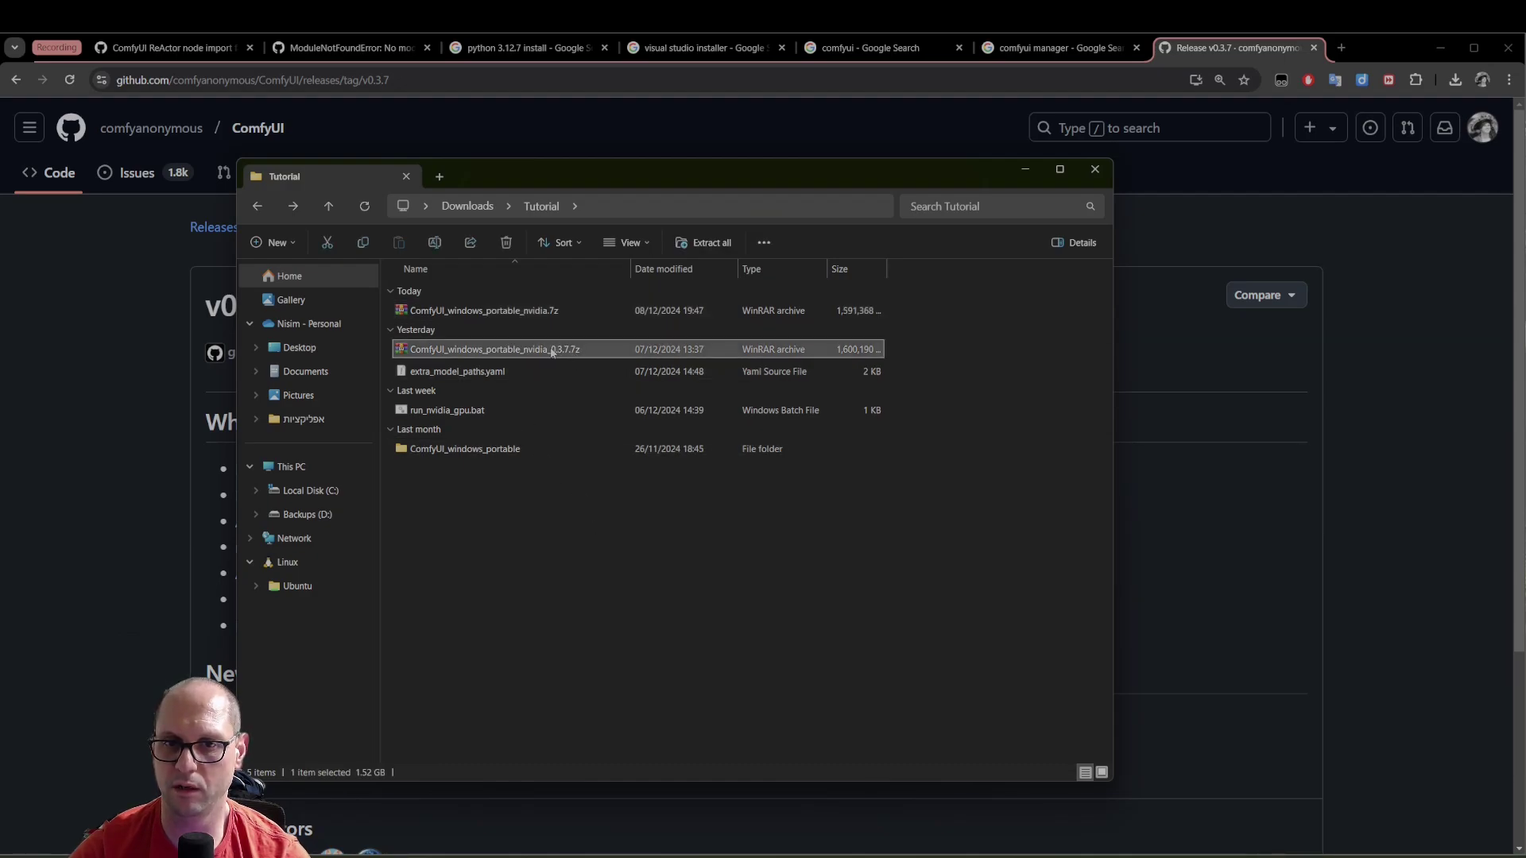
click(563, 312)
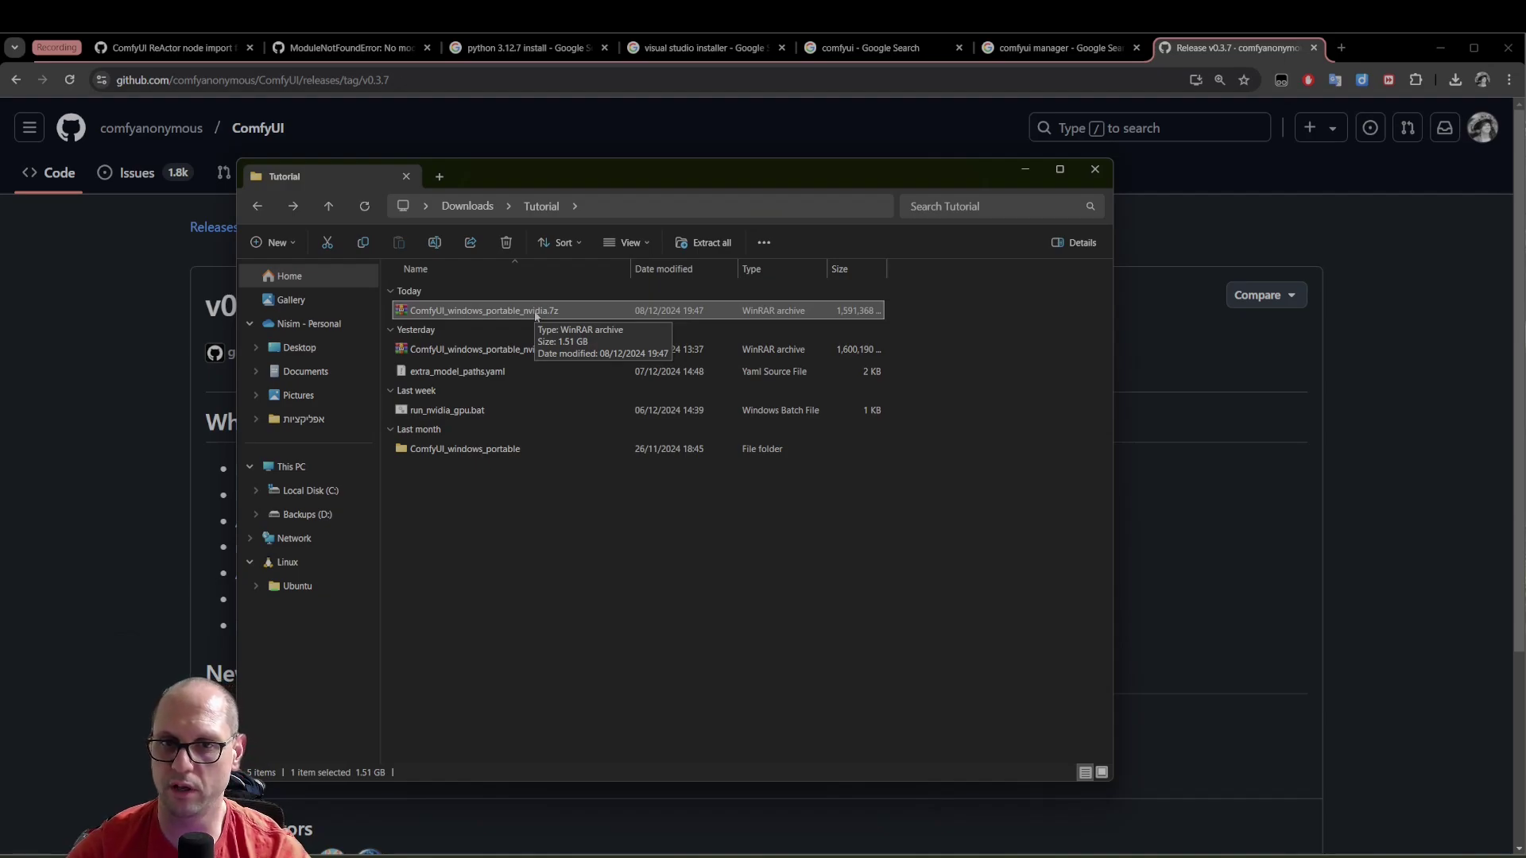
click(578, 571)
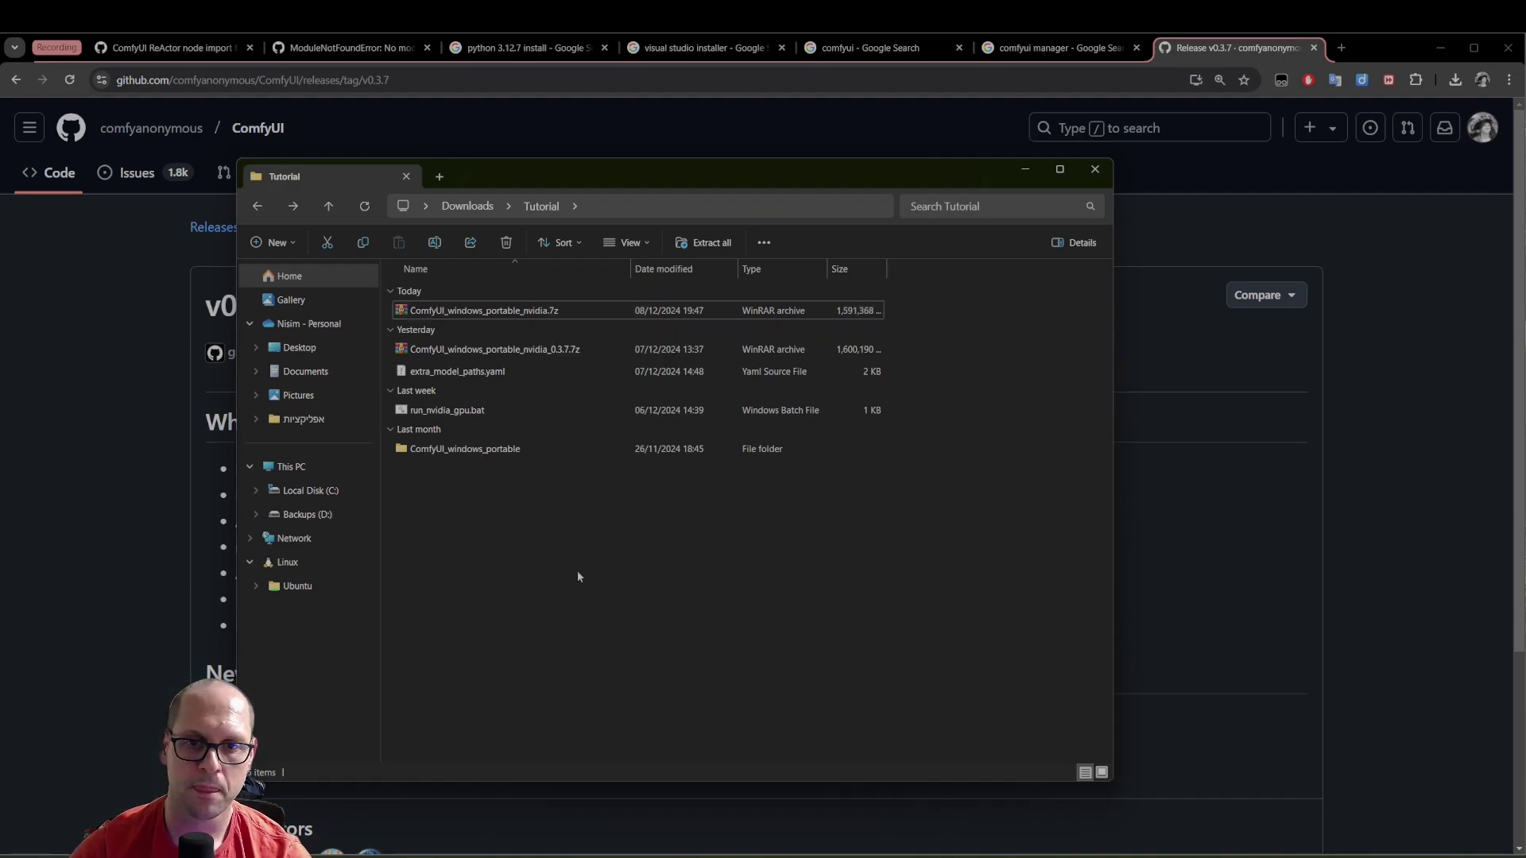
click(530, 312)
right_click(530, 311)
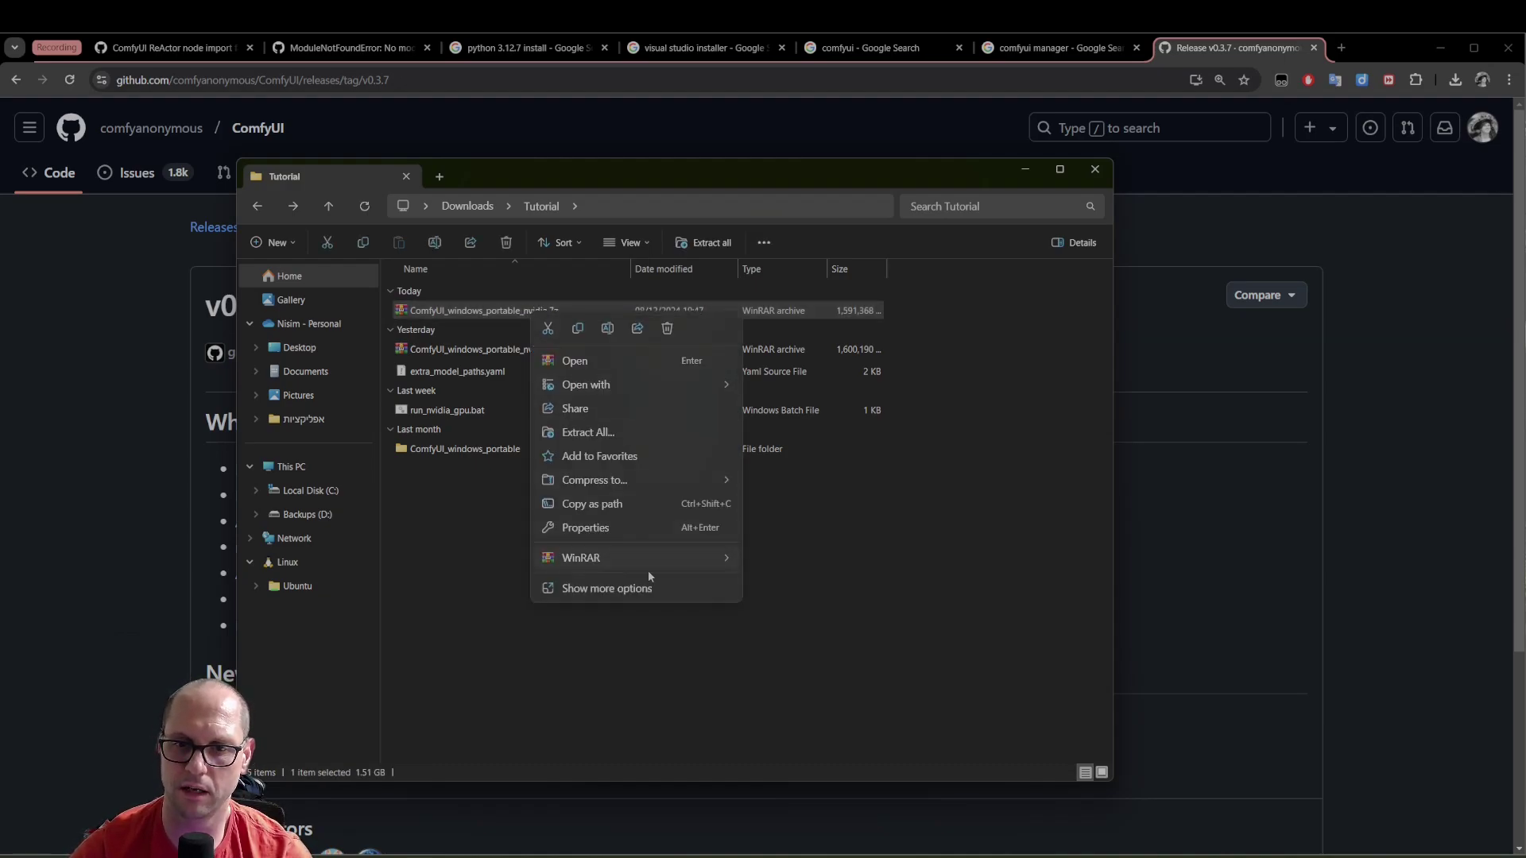
mouse_move(612, 556)
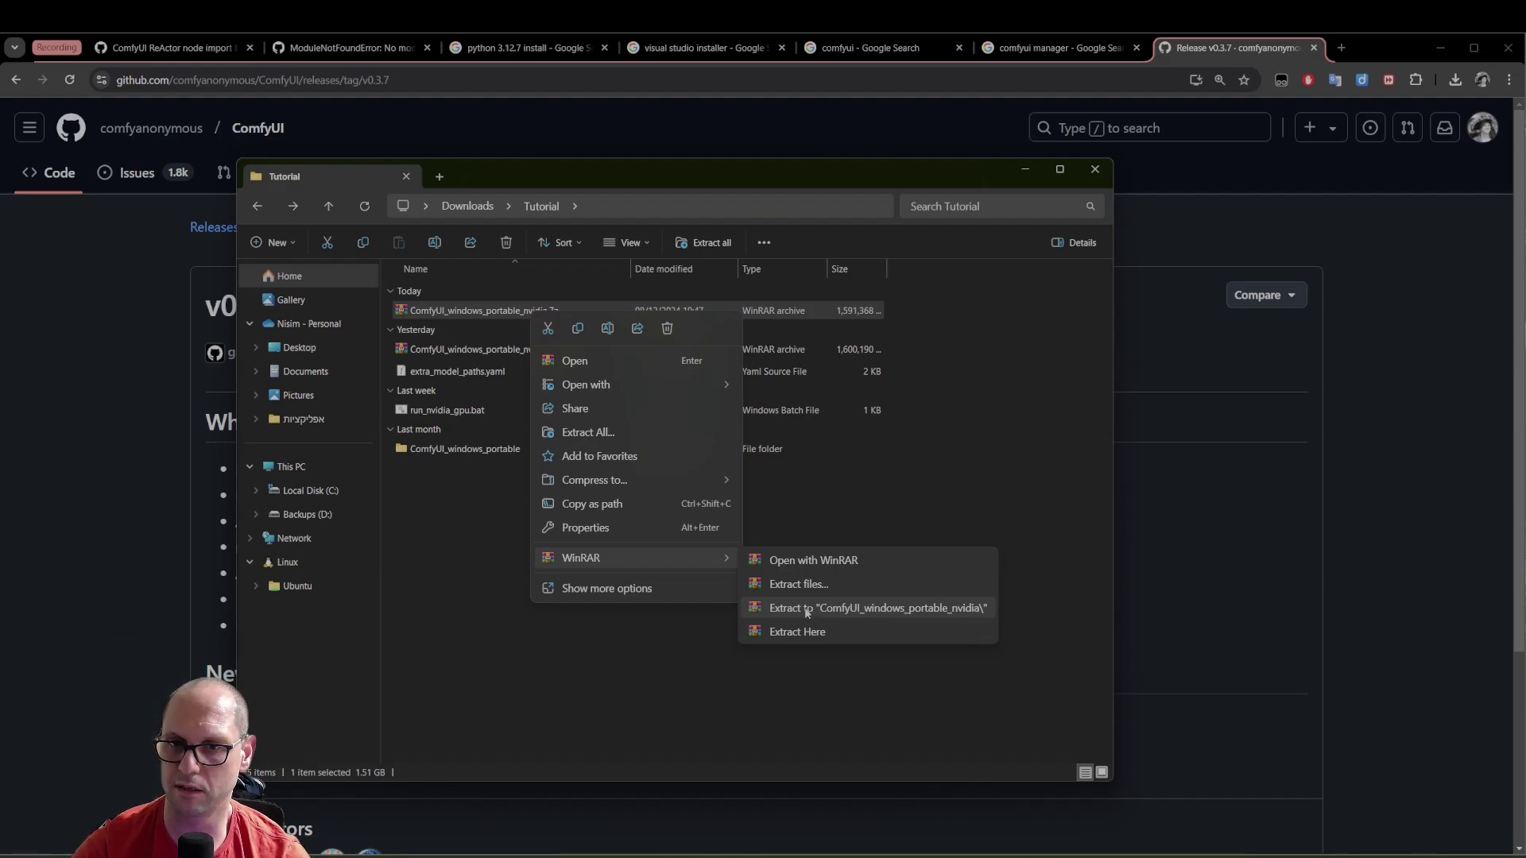
click(694, 629)
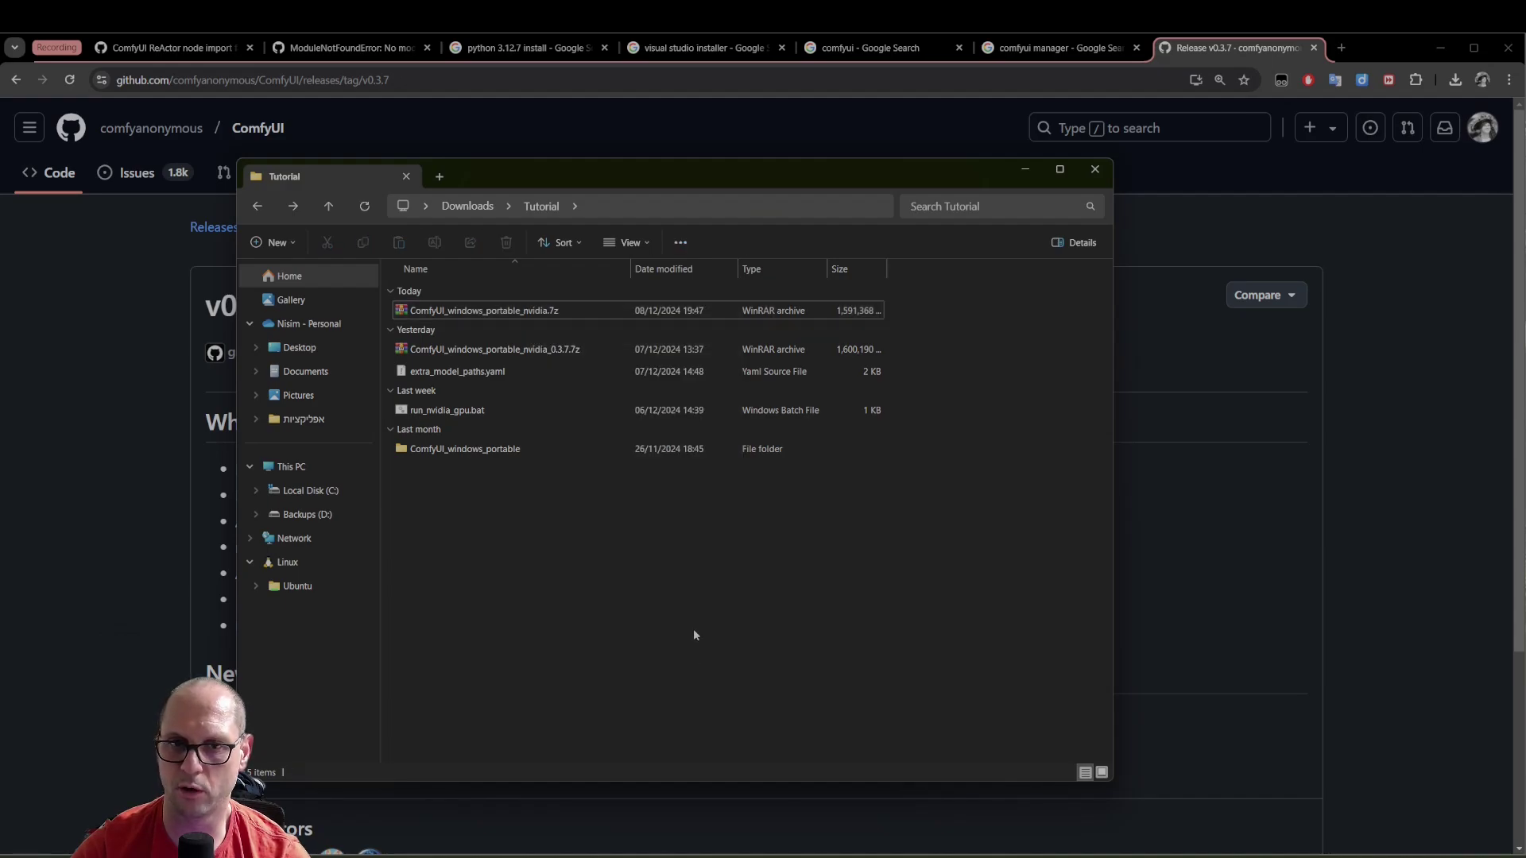
click(508, 310)
key(ctrl+space)
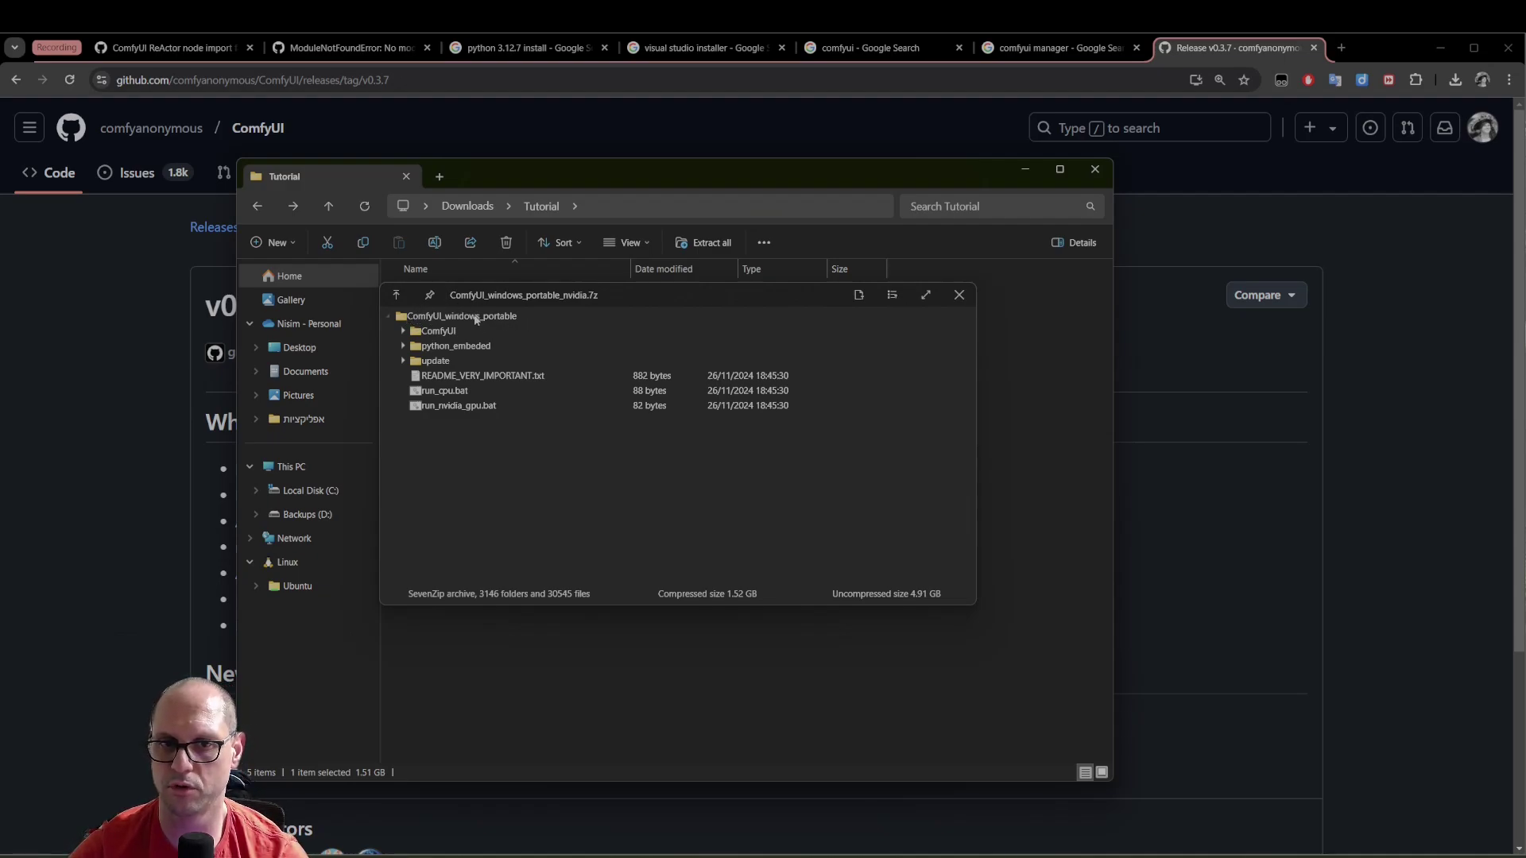
mouse_move(647, 297)
mouse_down()
mouse_move(648, 325)
mouse_move(651, 289)
mouse_move(648, 301)
mouse_up()
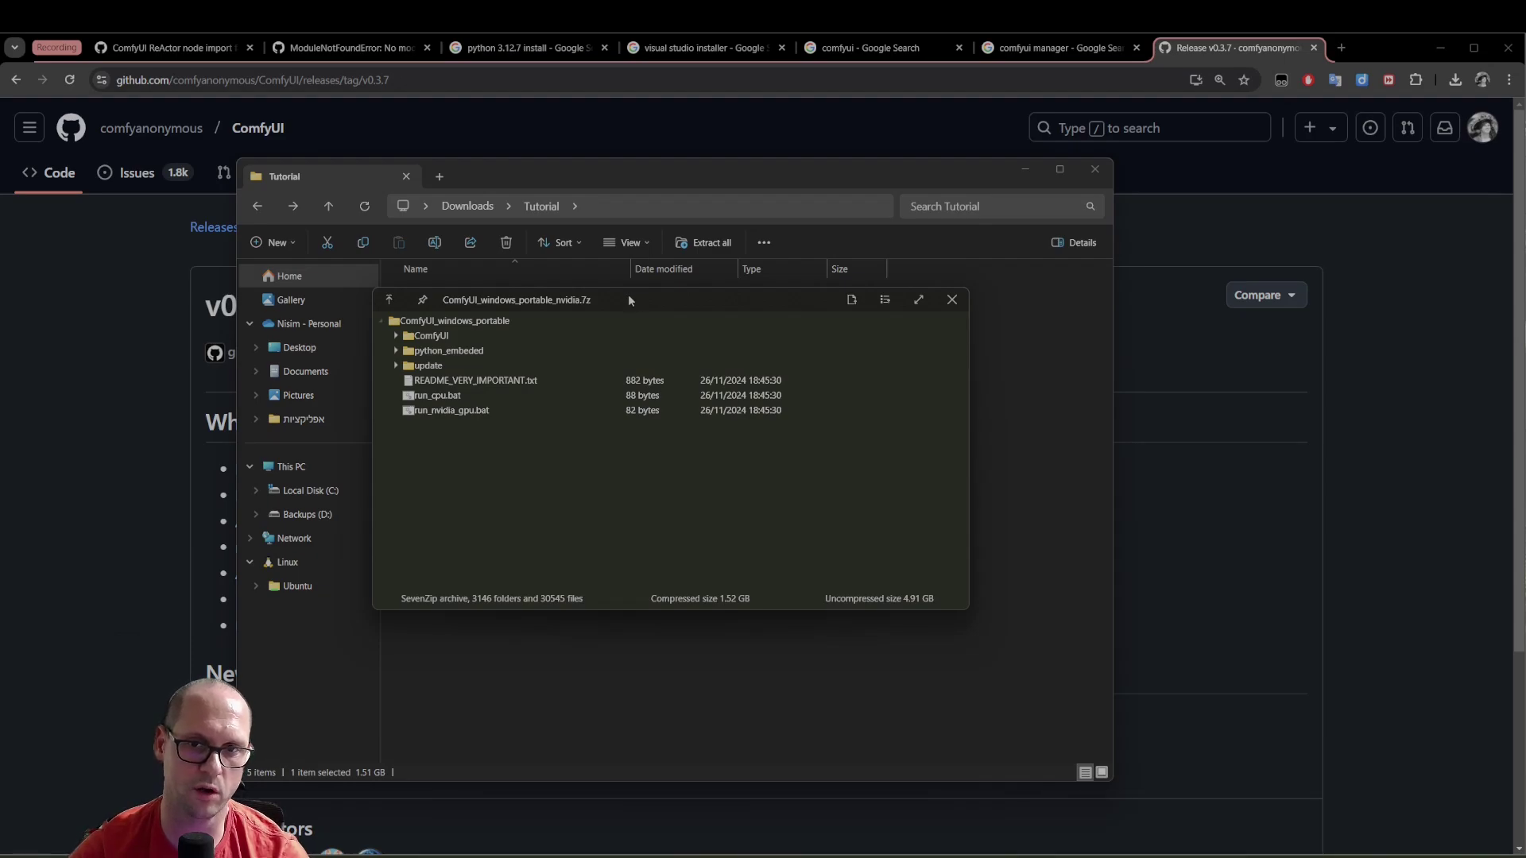
key(Escape)
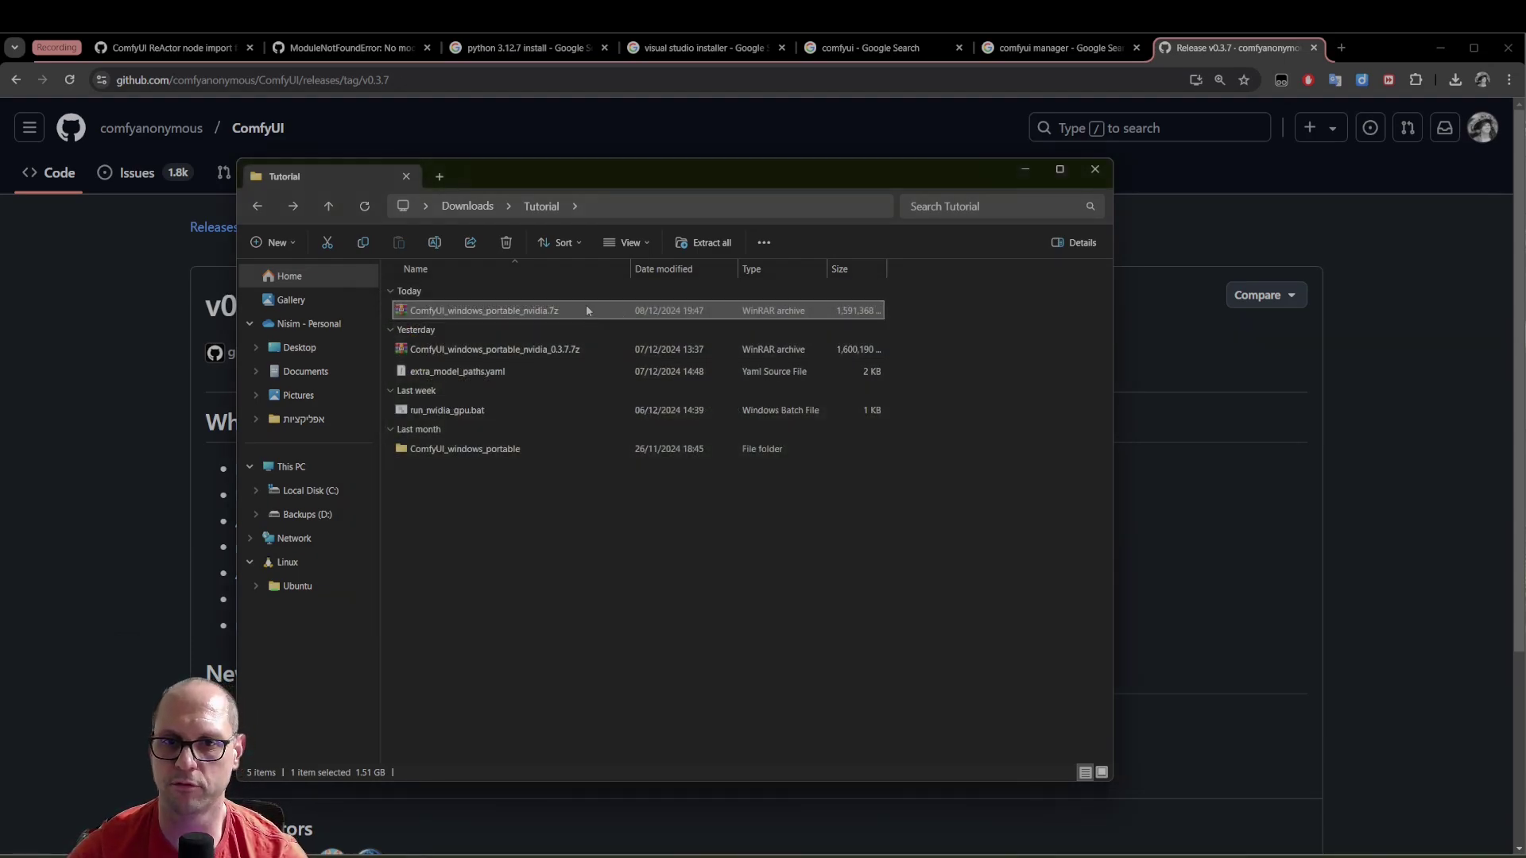
Rename ComfyUI_windows_portable to ComfyUI_new, open it, and select run_nvidia_gpu.bat
click(522, 445)
key(F2)
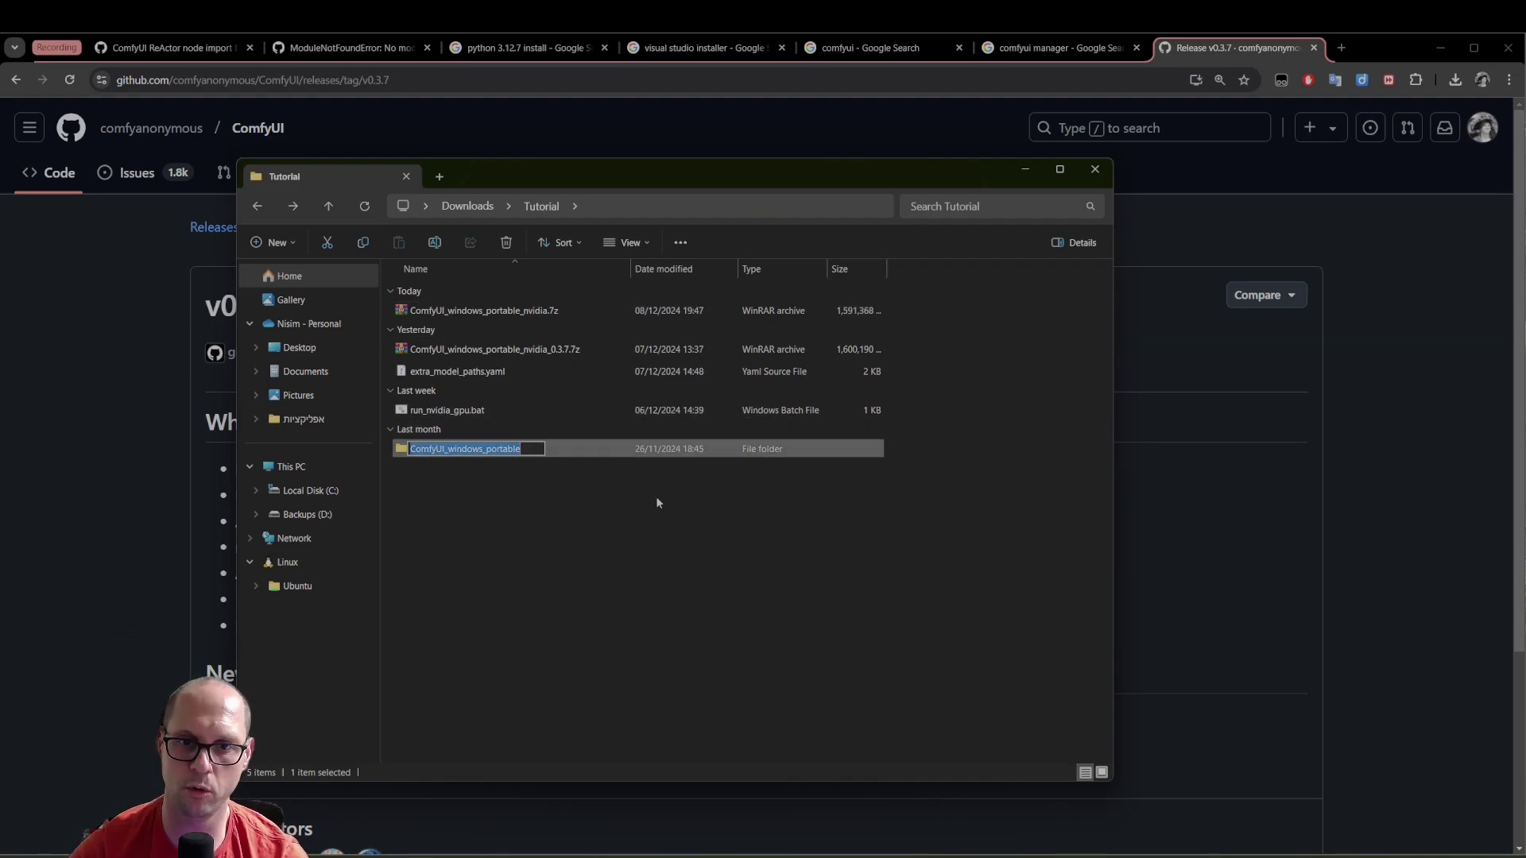
key(End)
key(shift+Left)
key(shift+Left)
key(shift+Left)
key(shift+Left)
key(shift+Left)
key(shift+Left)
key(shift+Left)
key(shift+Left)
key(shift+Left)
key(shift+Left)
key(shift+Left)
key(shift+Left)
key(shift+Left)
key(shift+Left)
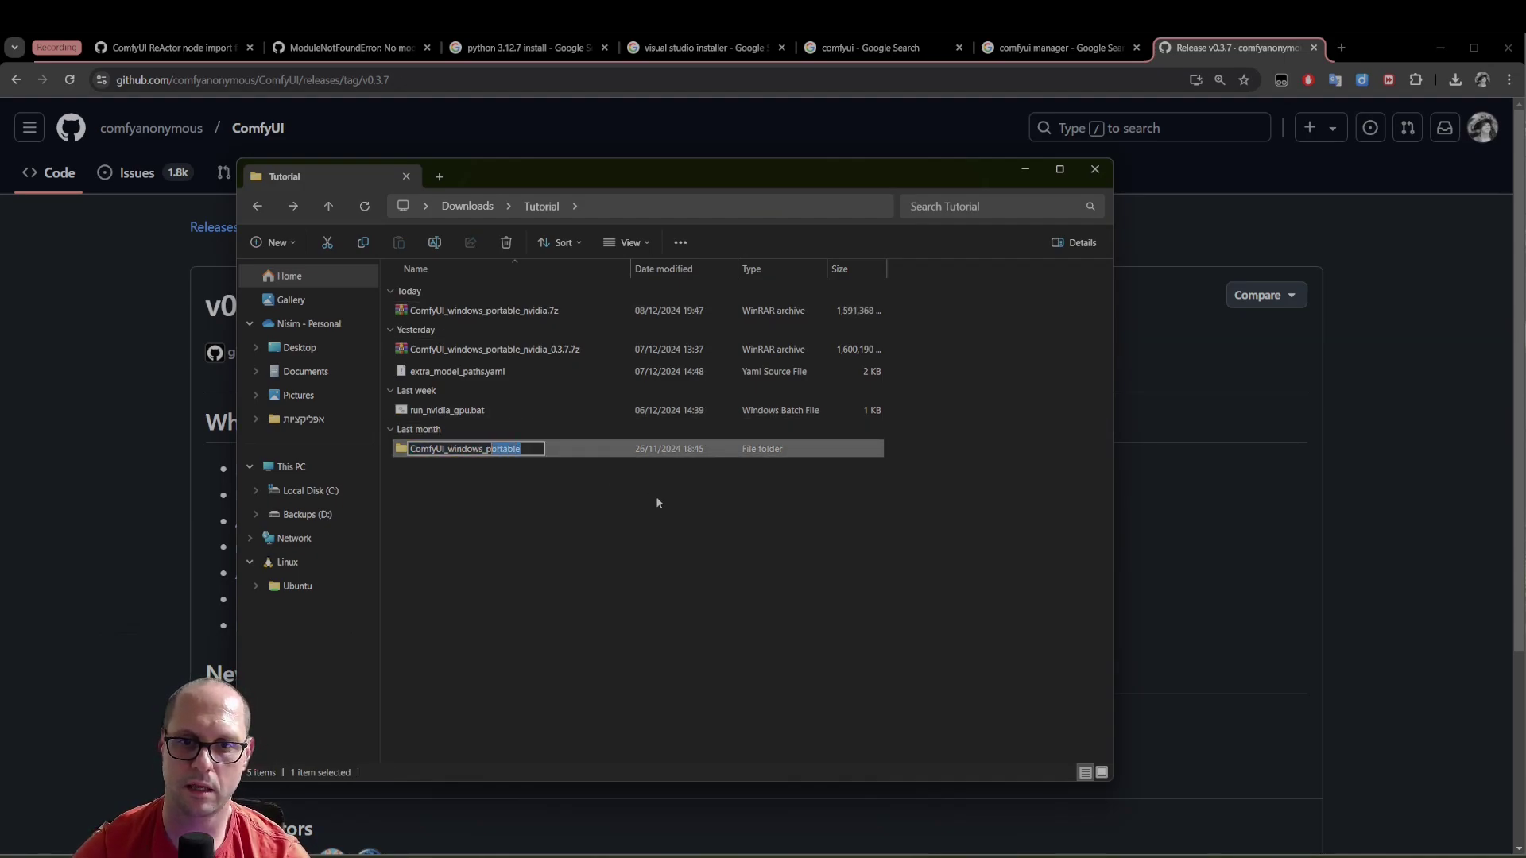
key(shift+Left)
key(shift+Left)
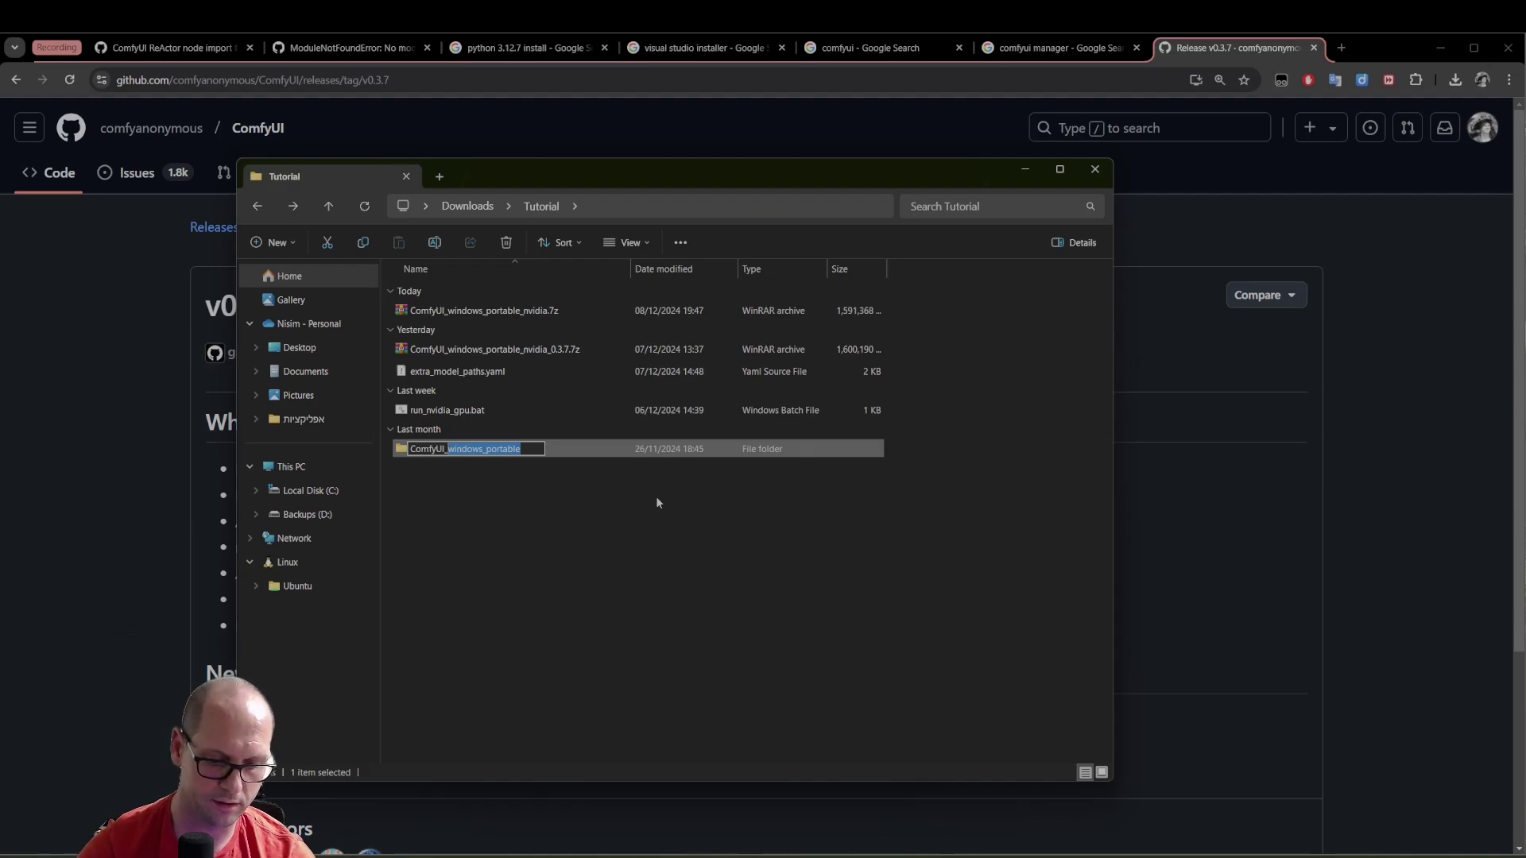
text(new)
key(Return)
double_click(470, 446)
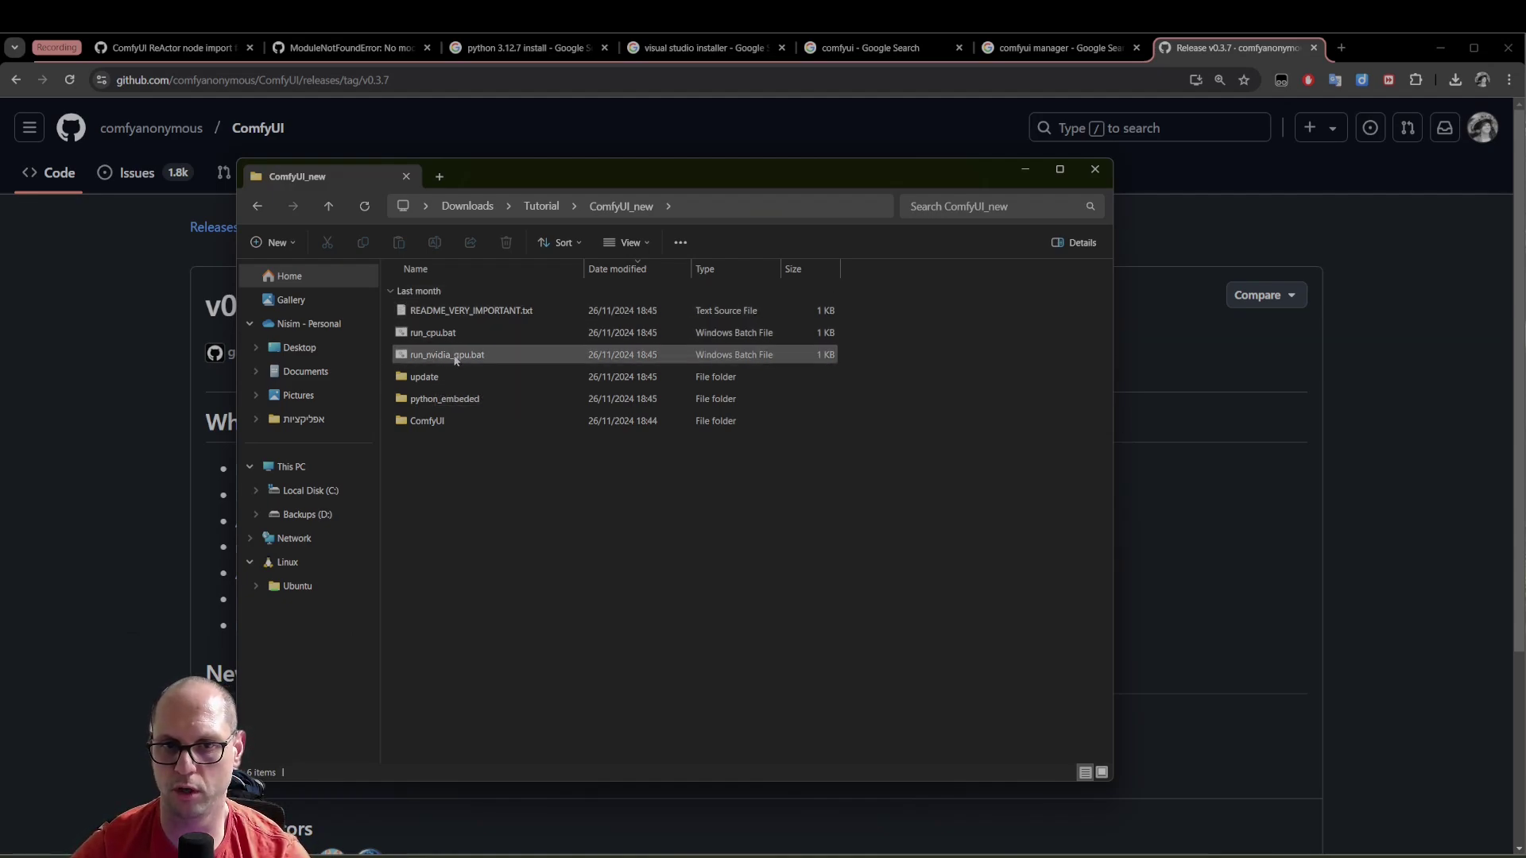
click(409, 358)
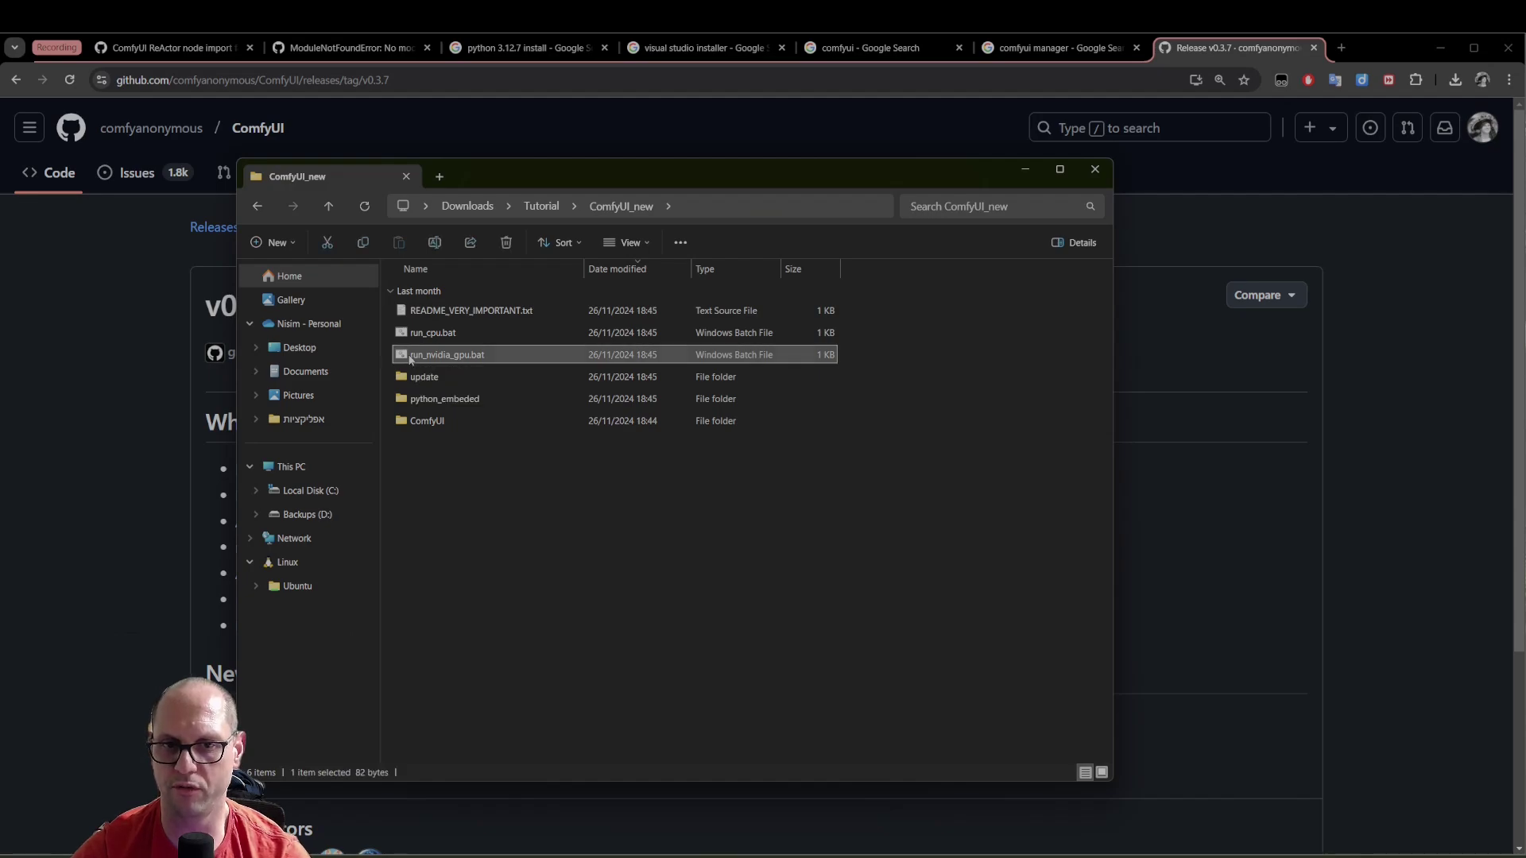
Launch run_nvidia_gpu.bat and confirm the console's Starting server line for 127.0.0.1:8188
double_click(473, 356)
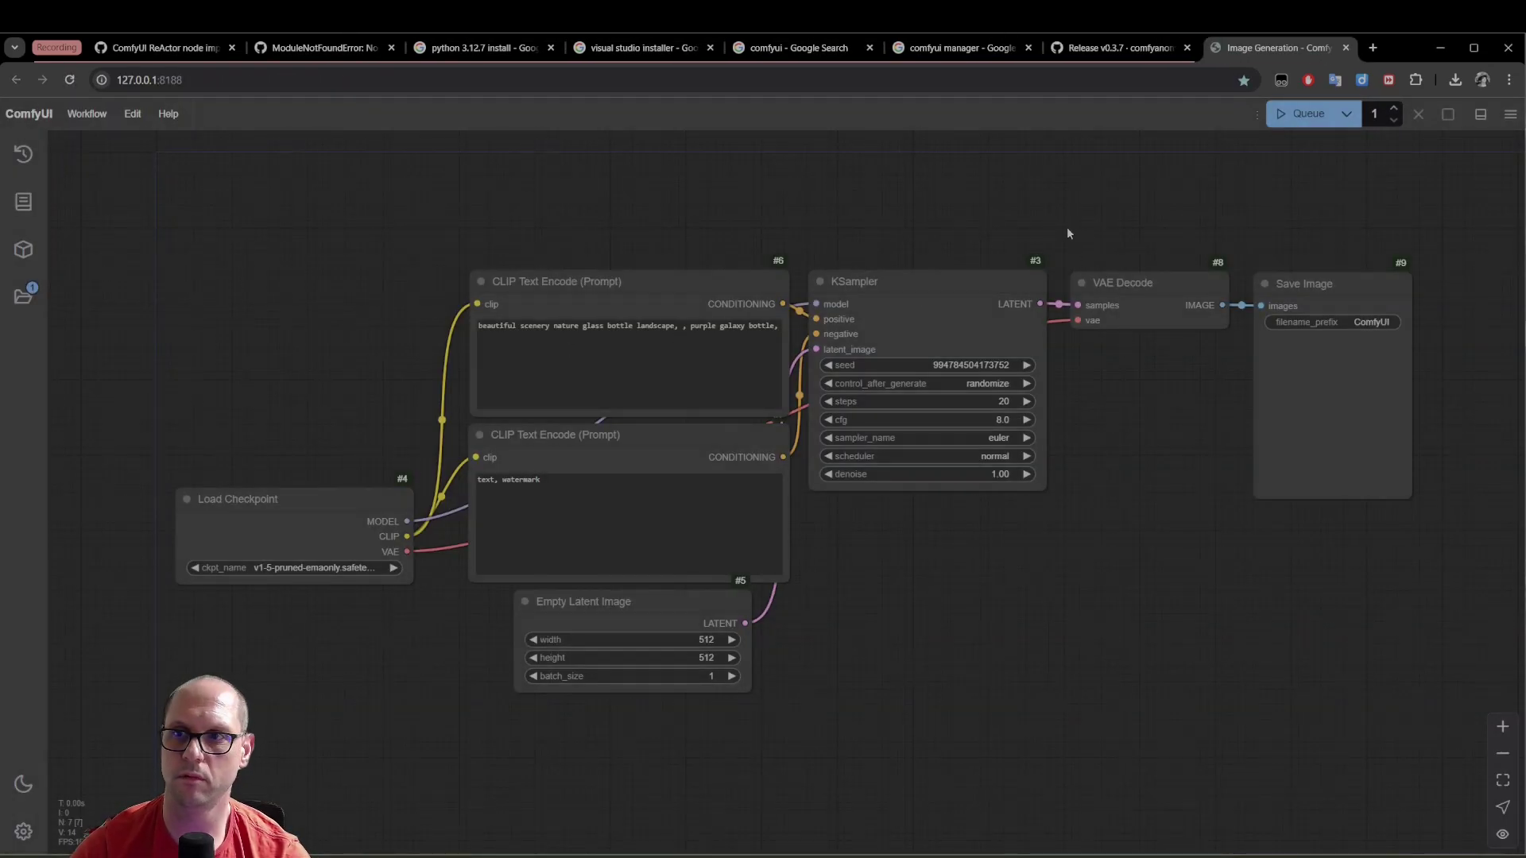
drag(1067, 234, 1012, 248)
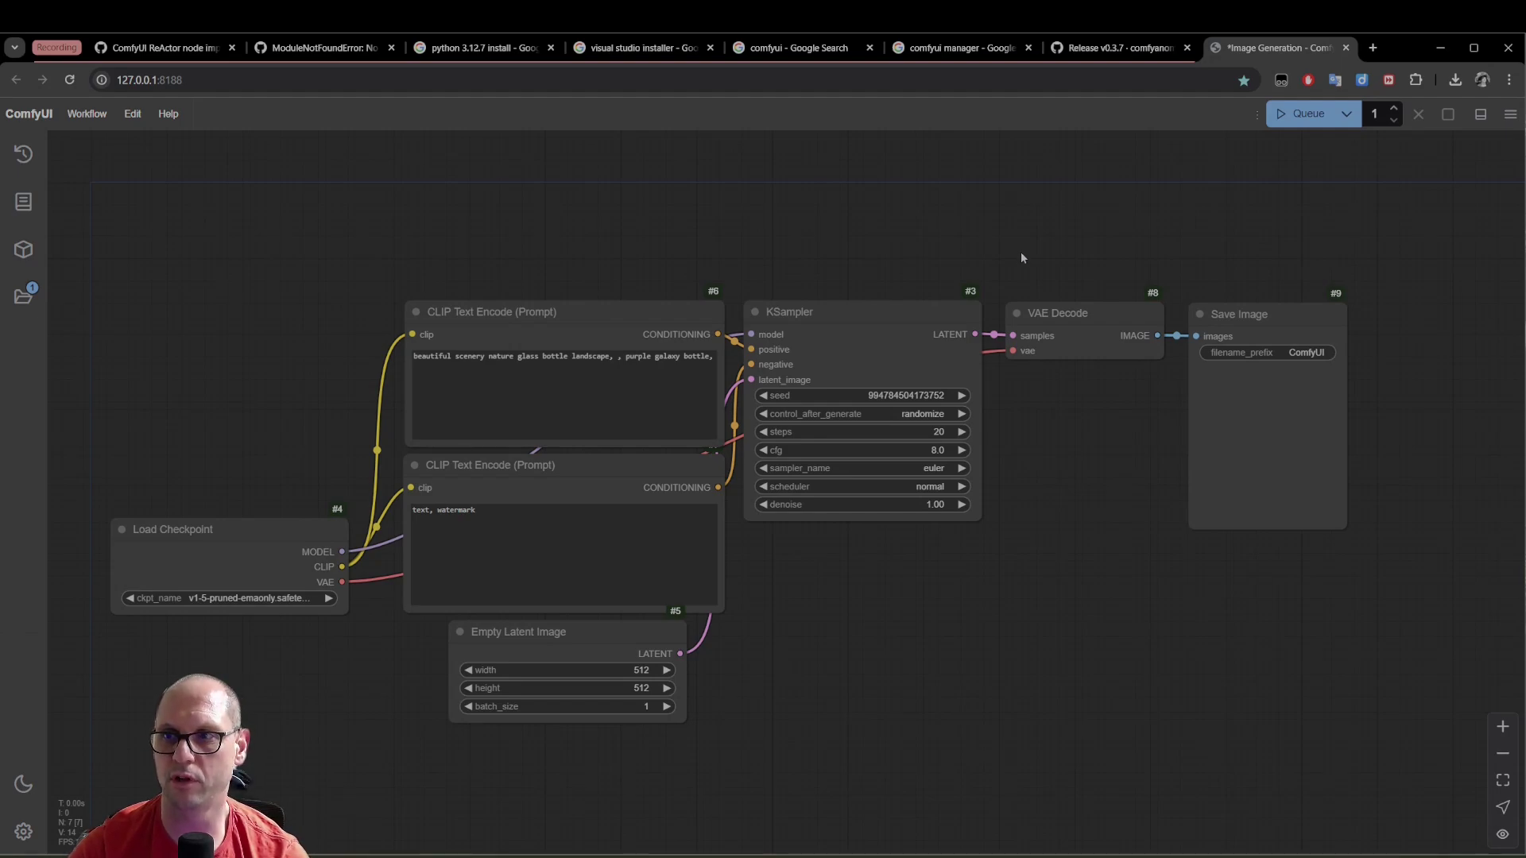
key(alt+Tab)
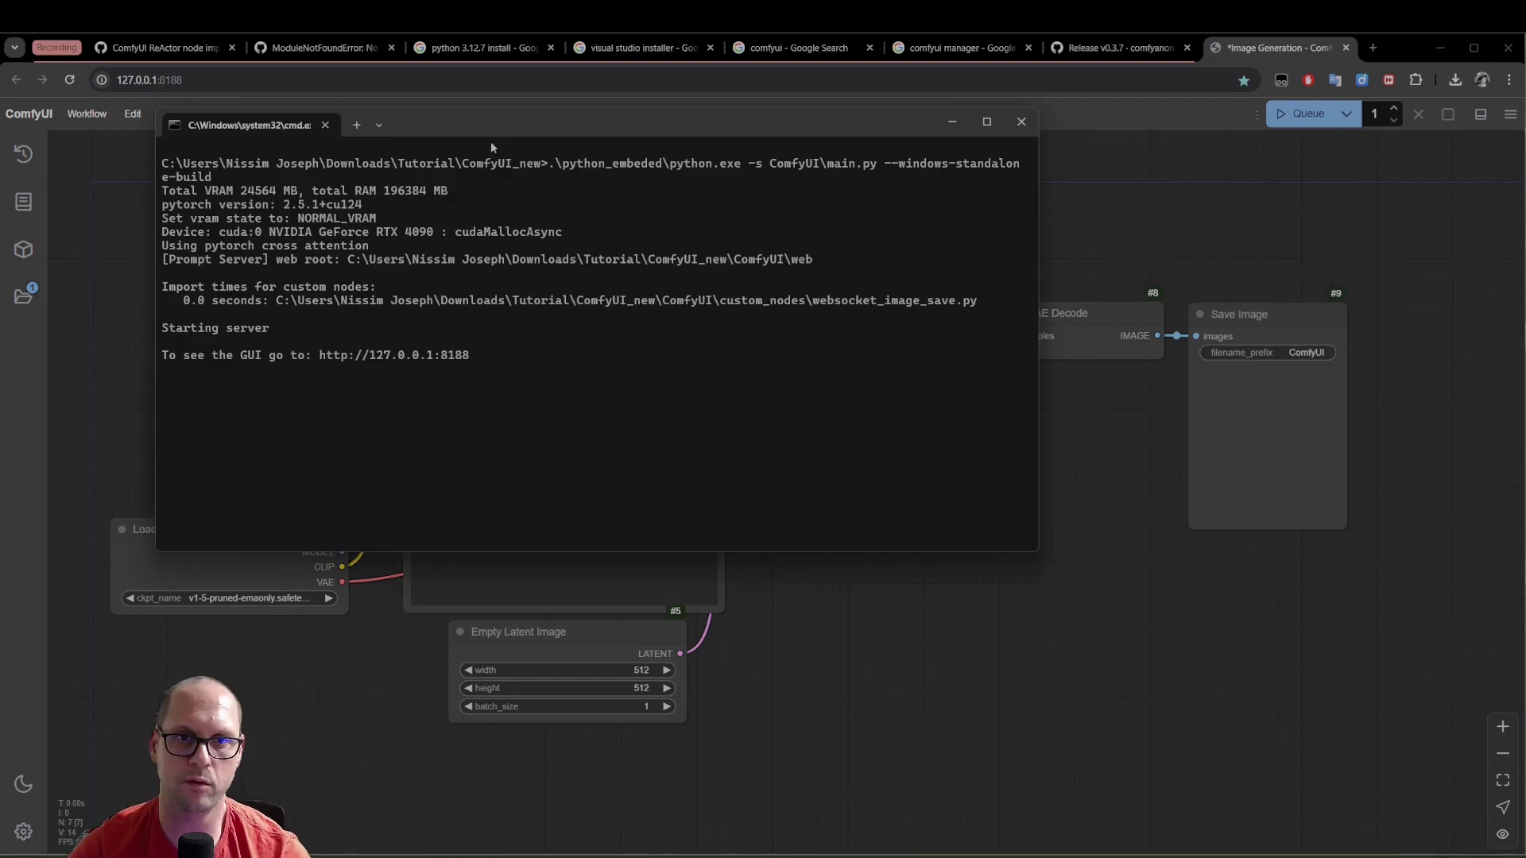
drag(504, 123, 535, 206)
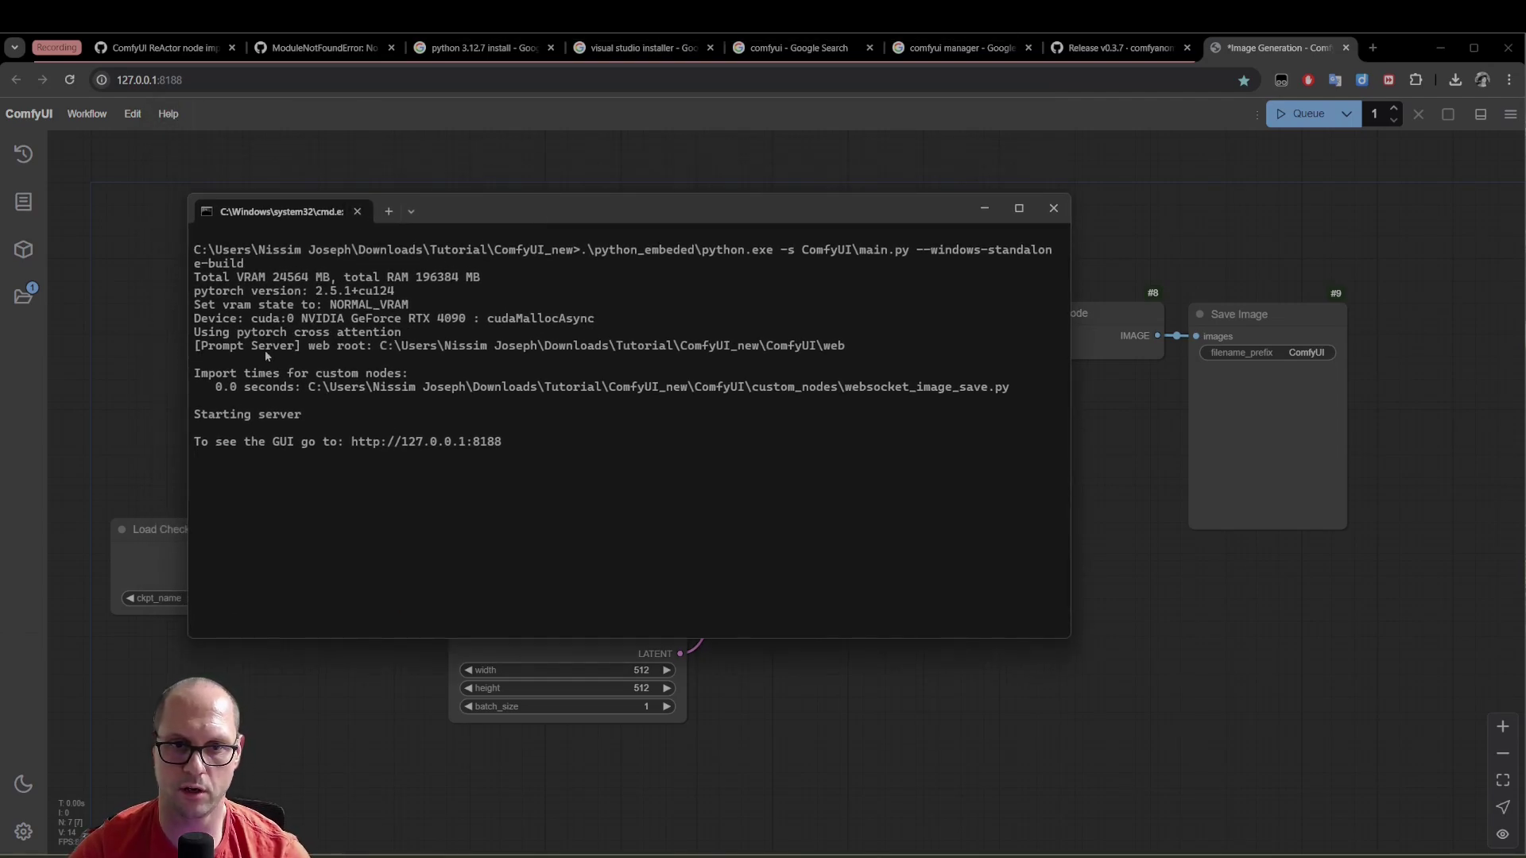
drag(195, 414, 362, 420)
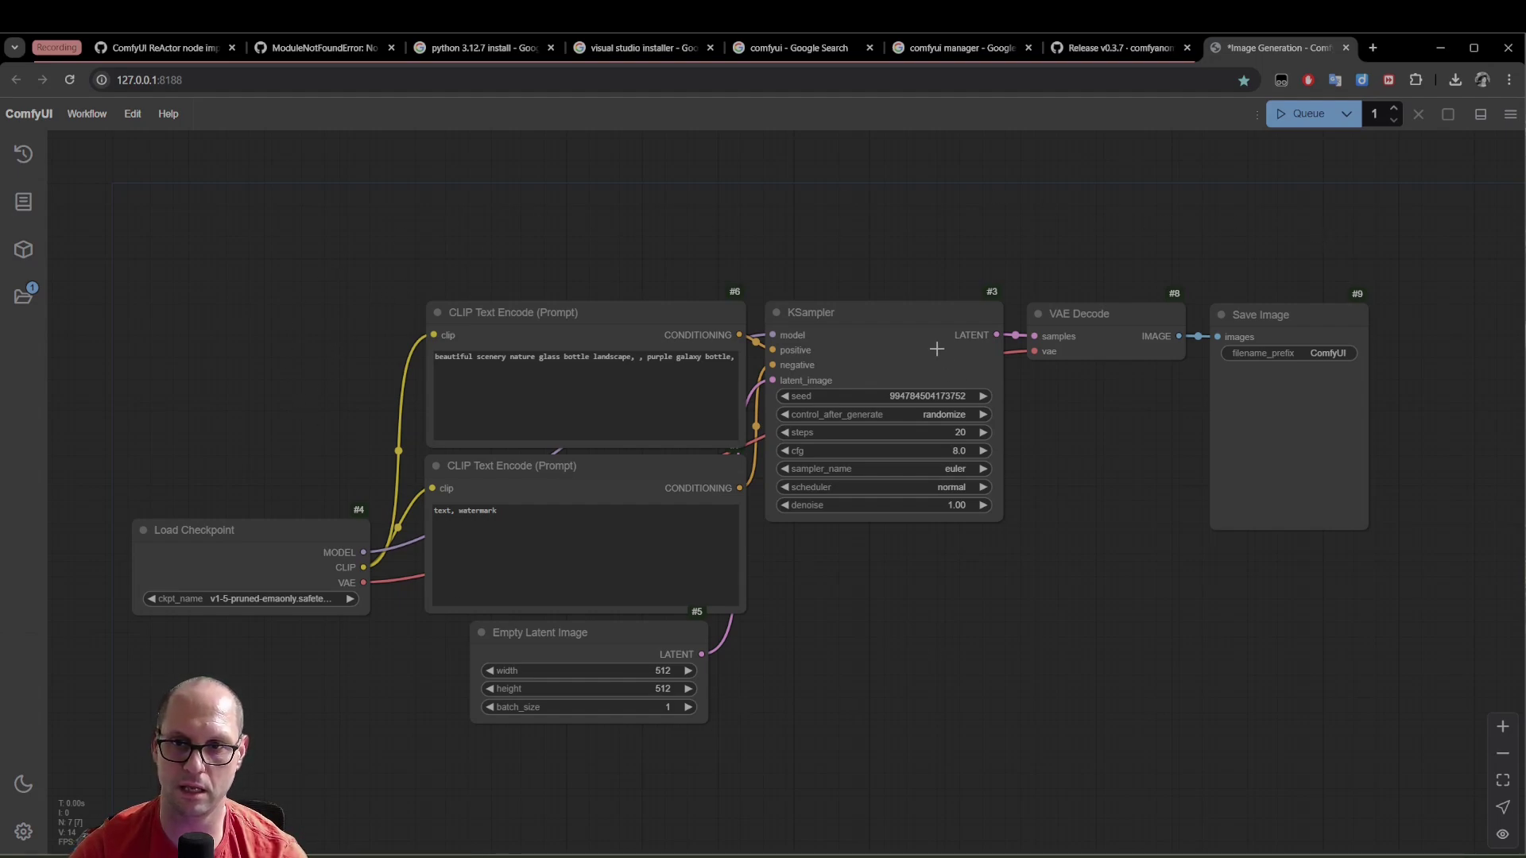
drag(908, 261, 924, 226)
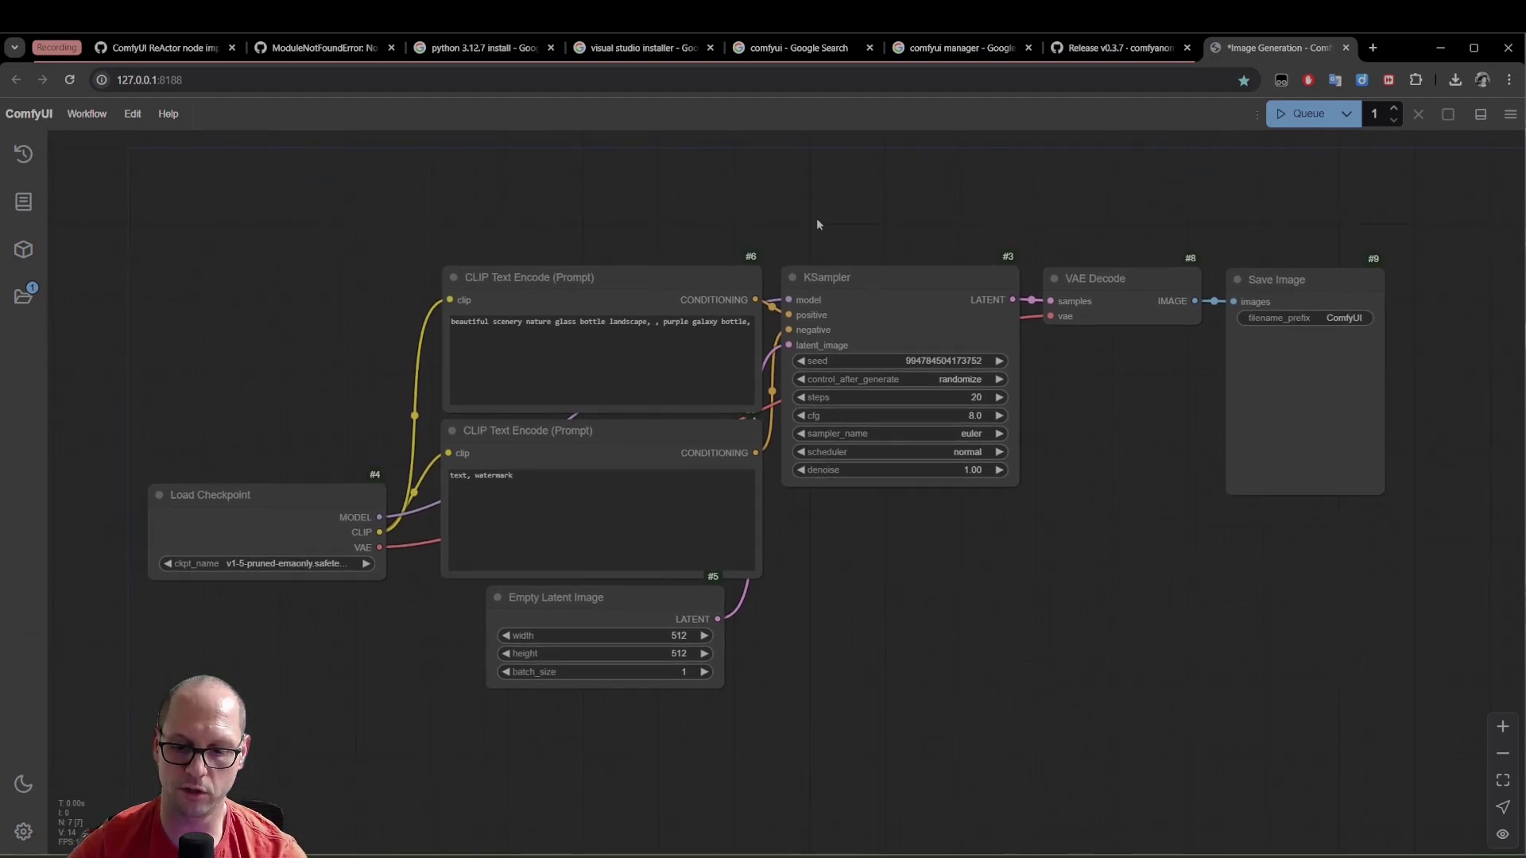
Queue the workflow twice, dismissing each validation error about the missing v1-5-pruned-emaonly checkpoint
key(ctrl+Return)
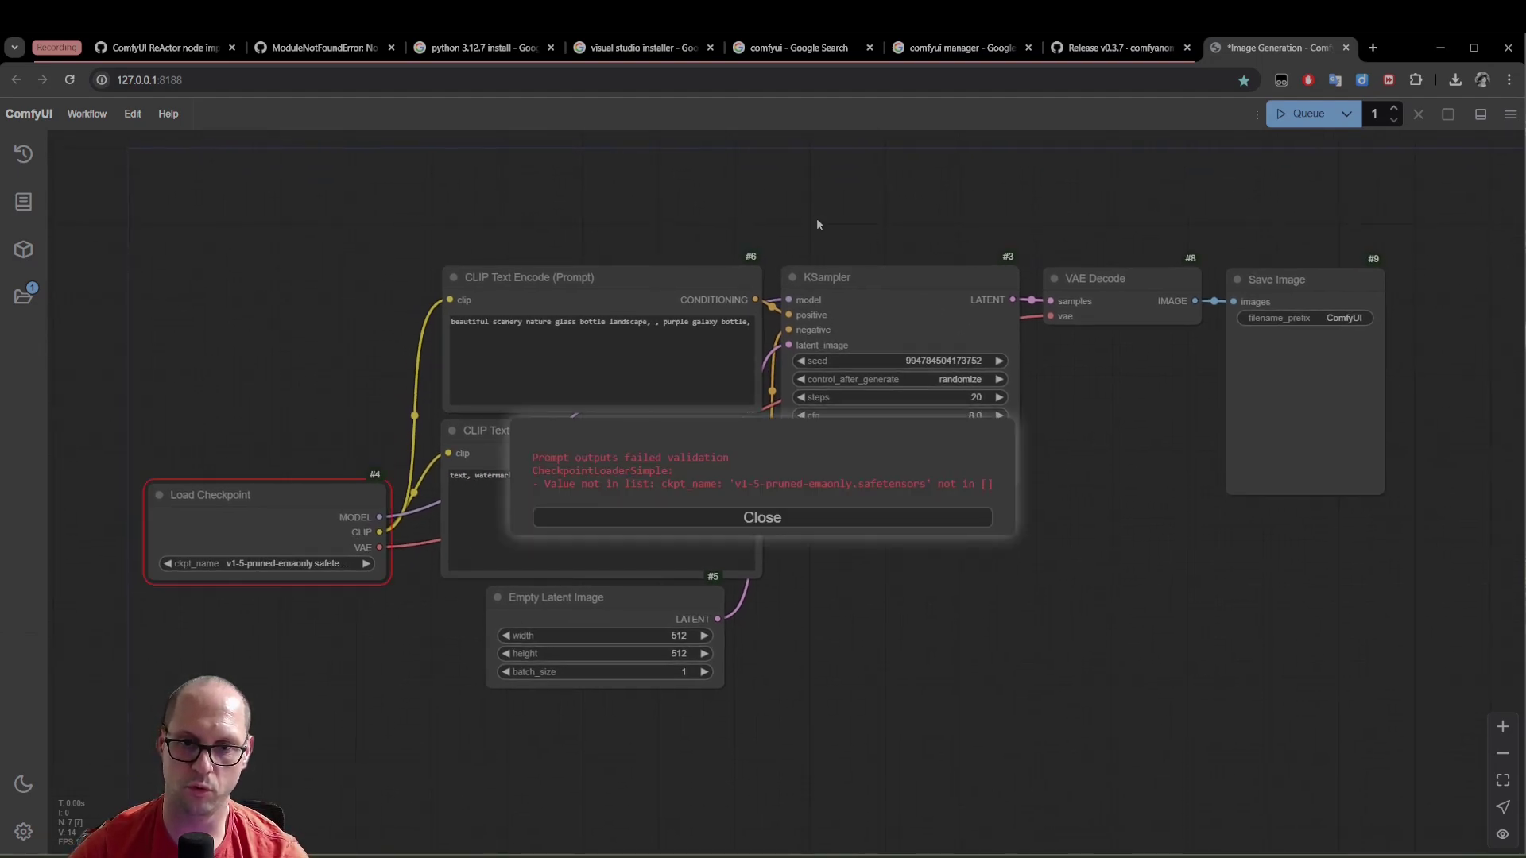
click(825, 518)
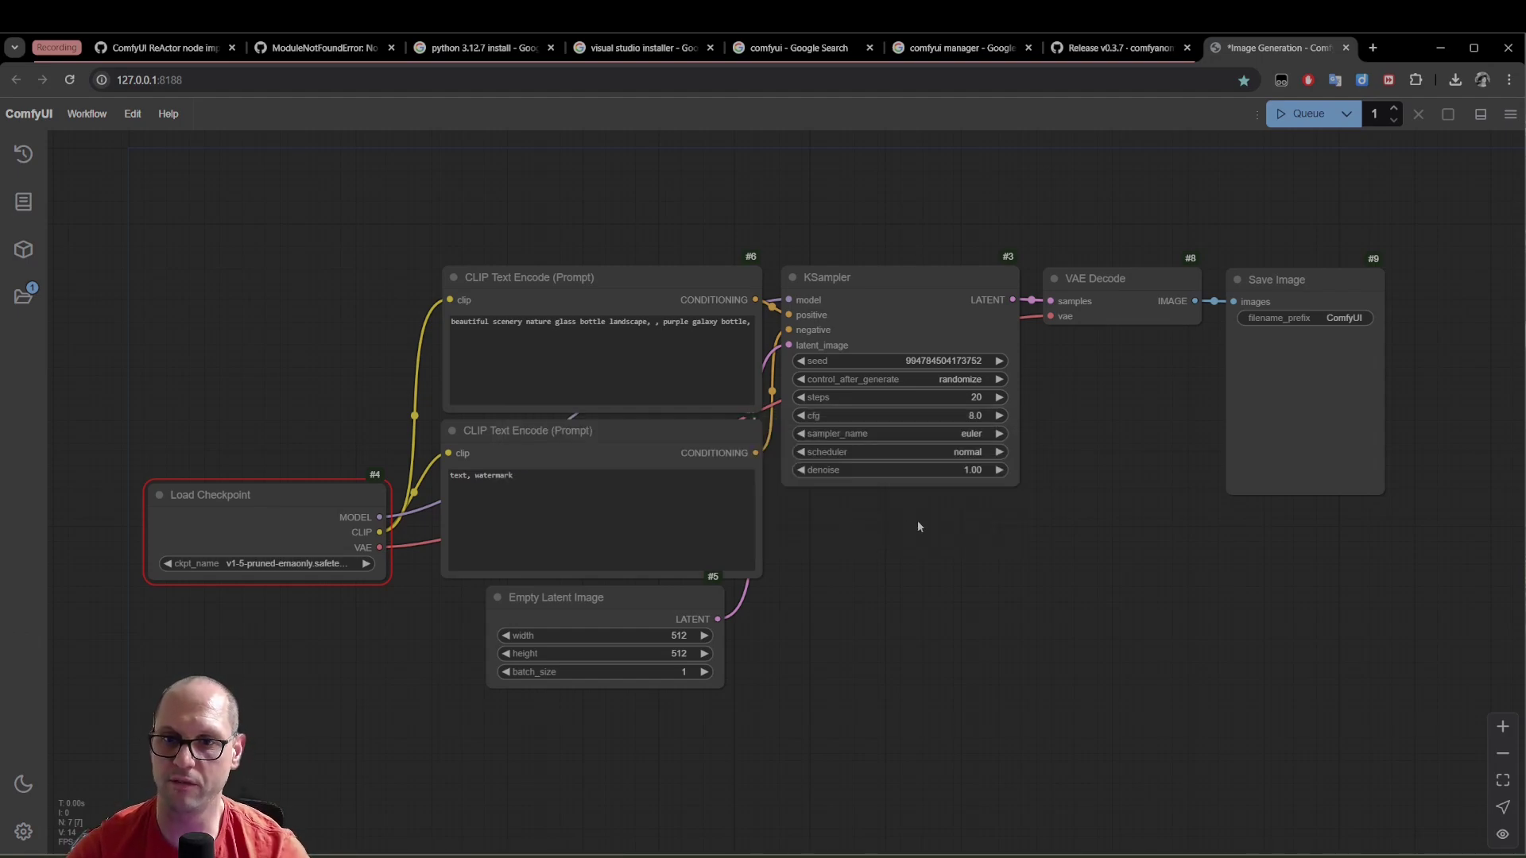
drag(918, 524, 911, 528)
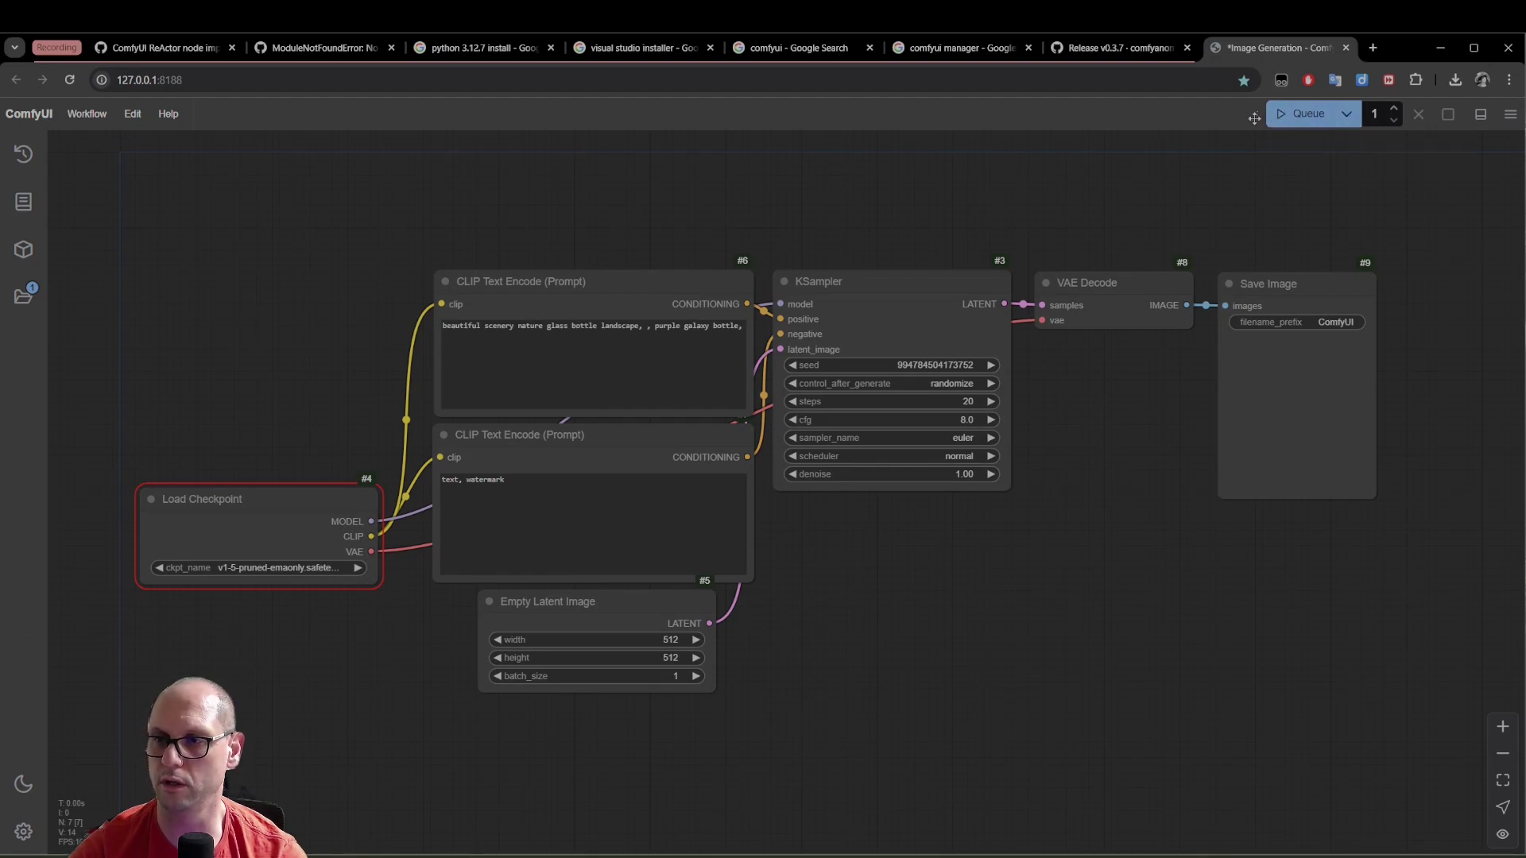
click(1295, 114)
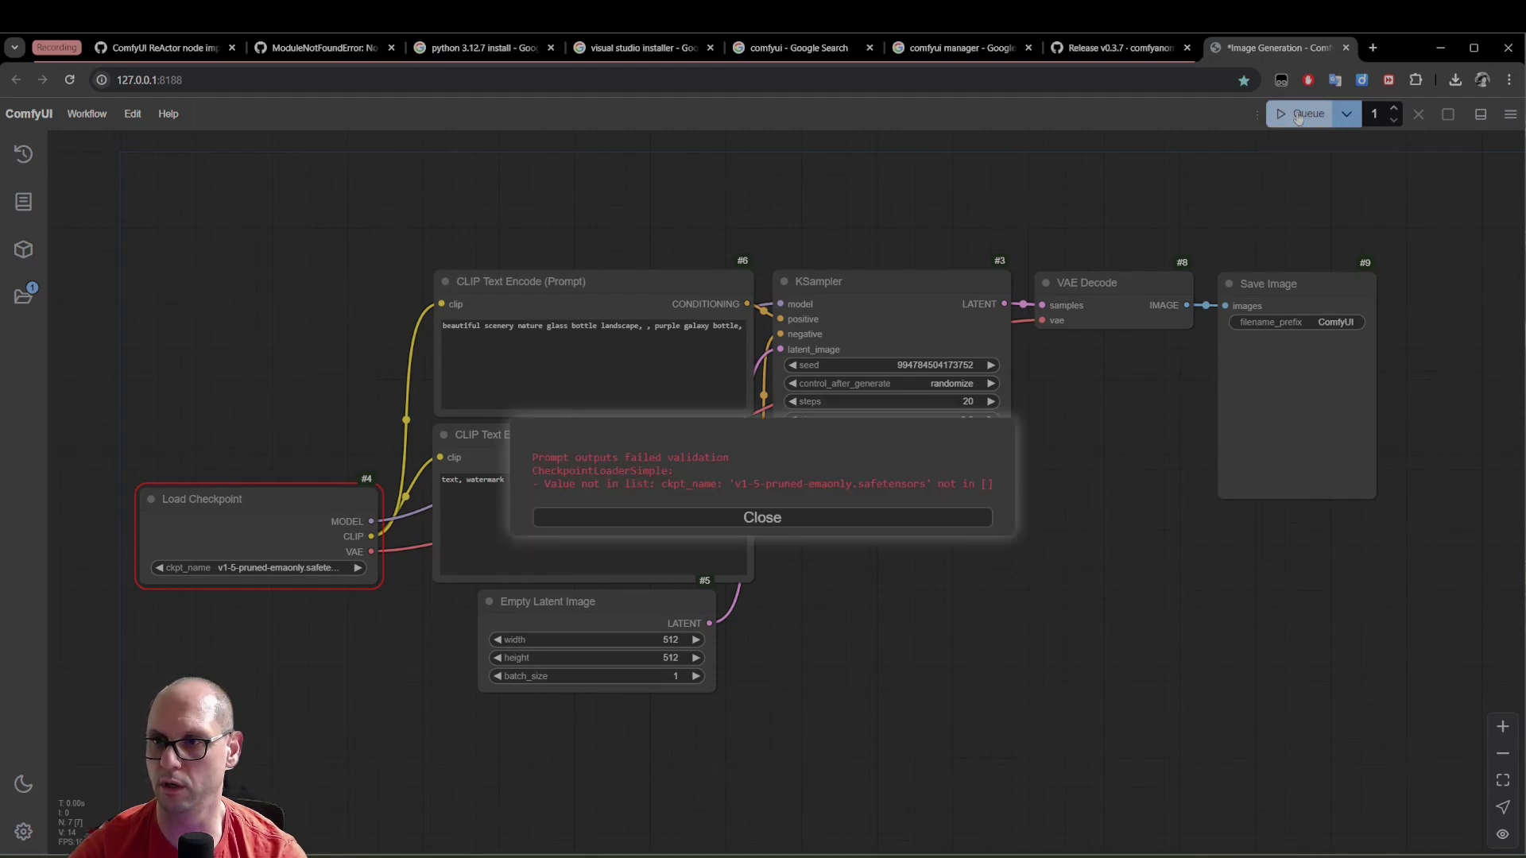
click(868, 519)
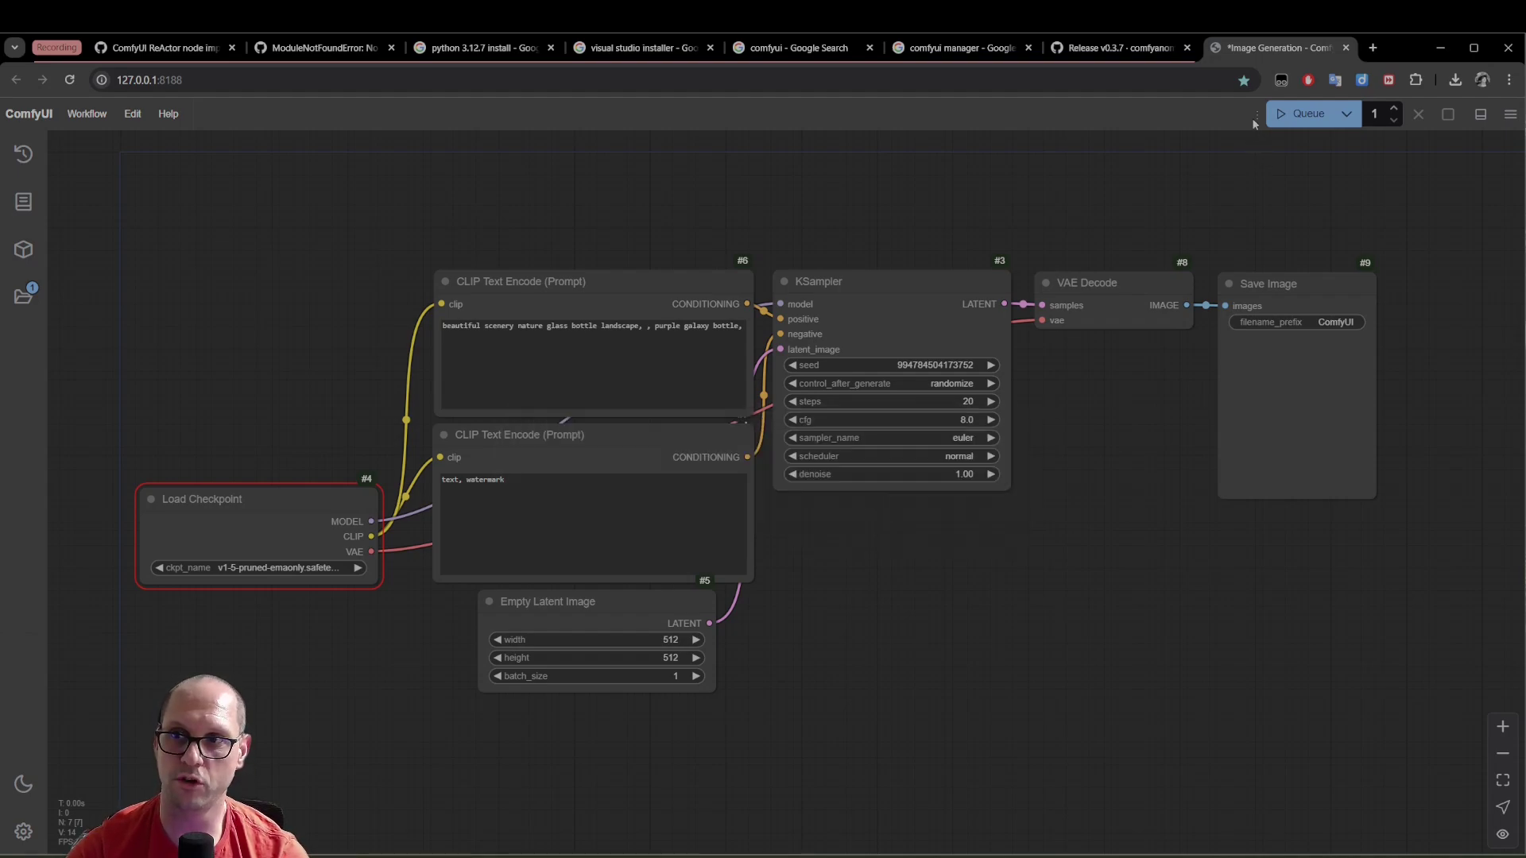
mouse_move(1256, 113)
mouse_down()
mouse_move(1192, 224)
mouse_move(737, 690)
mouse_move(682, 827)
mouse_move(1056, 228)
mouse_move(1249, 116)
mouse_up()
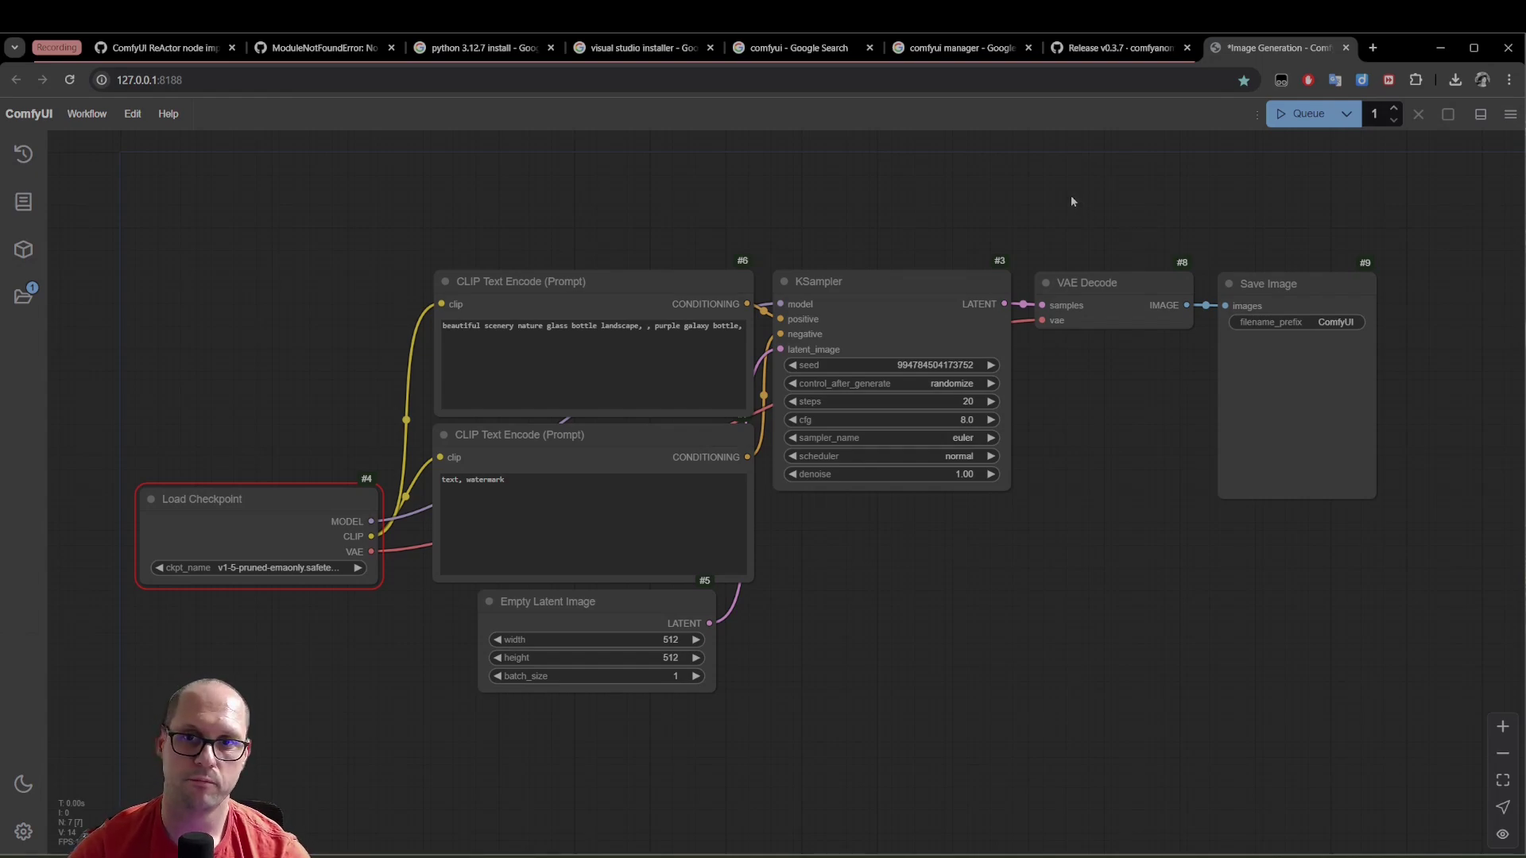
Stop the ComfyUI server in the console with Ctrl+C and answer Y to terminate
key(alt+Tab)
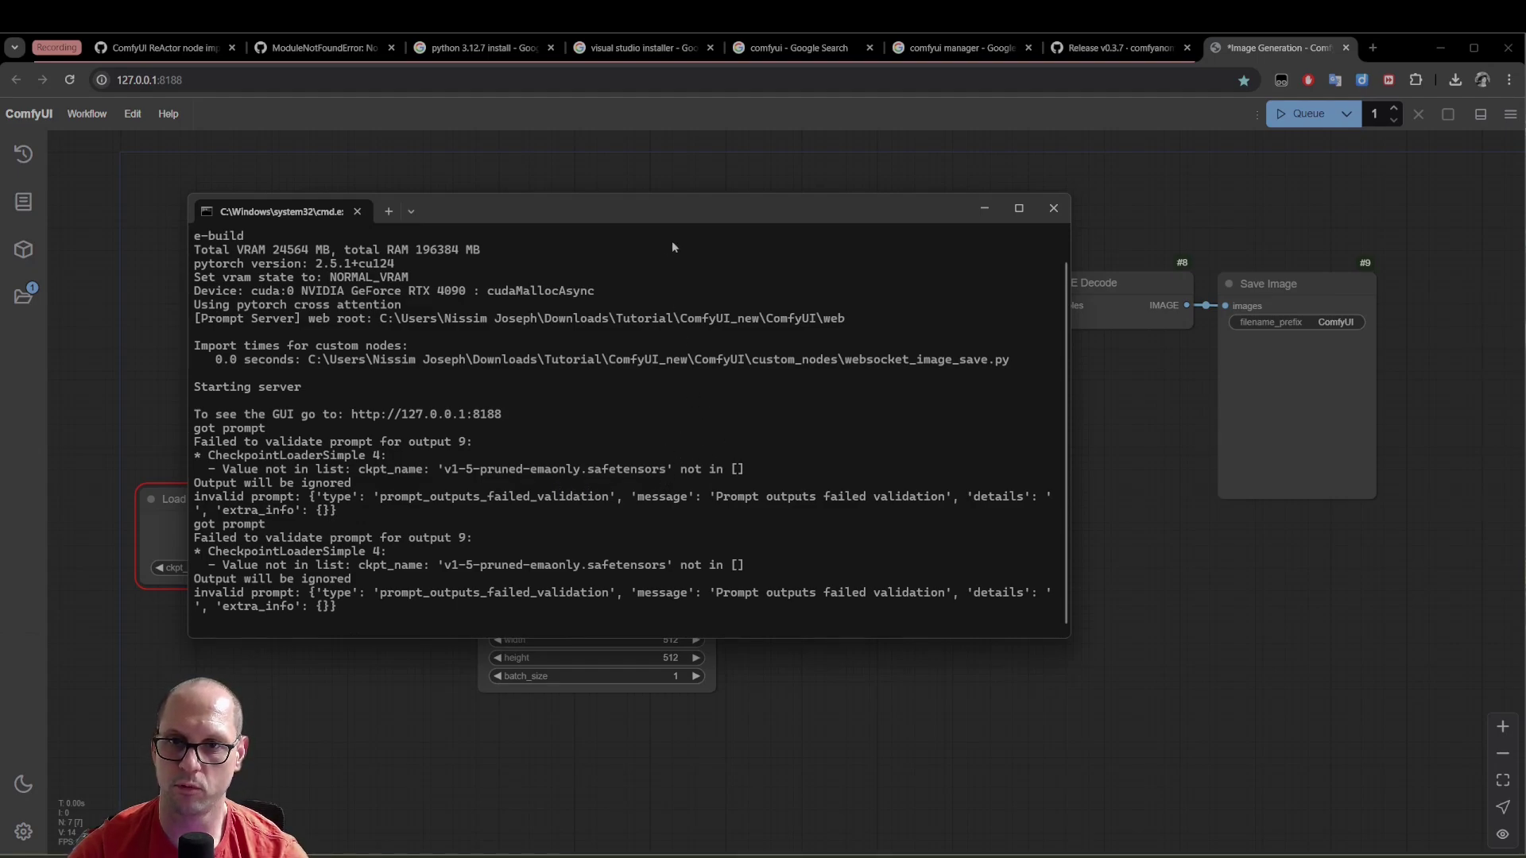
drag(690, 206, 713, 207)
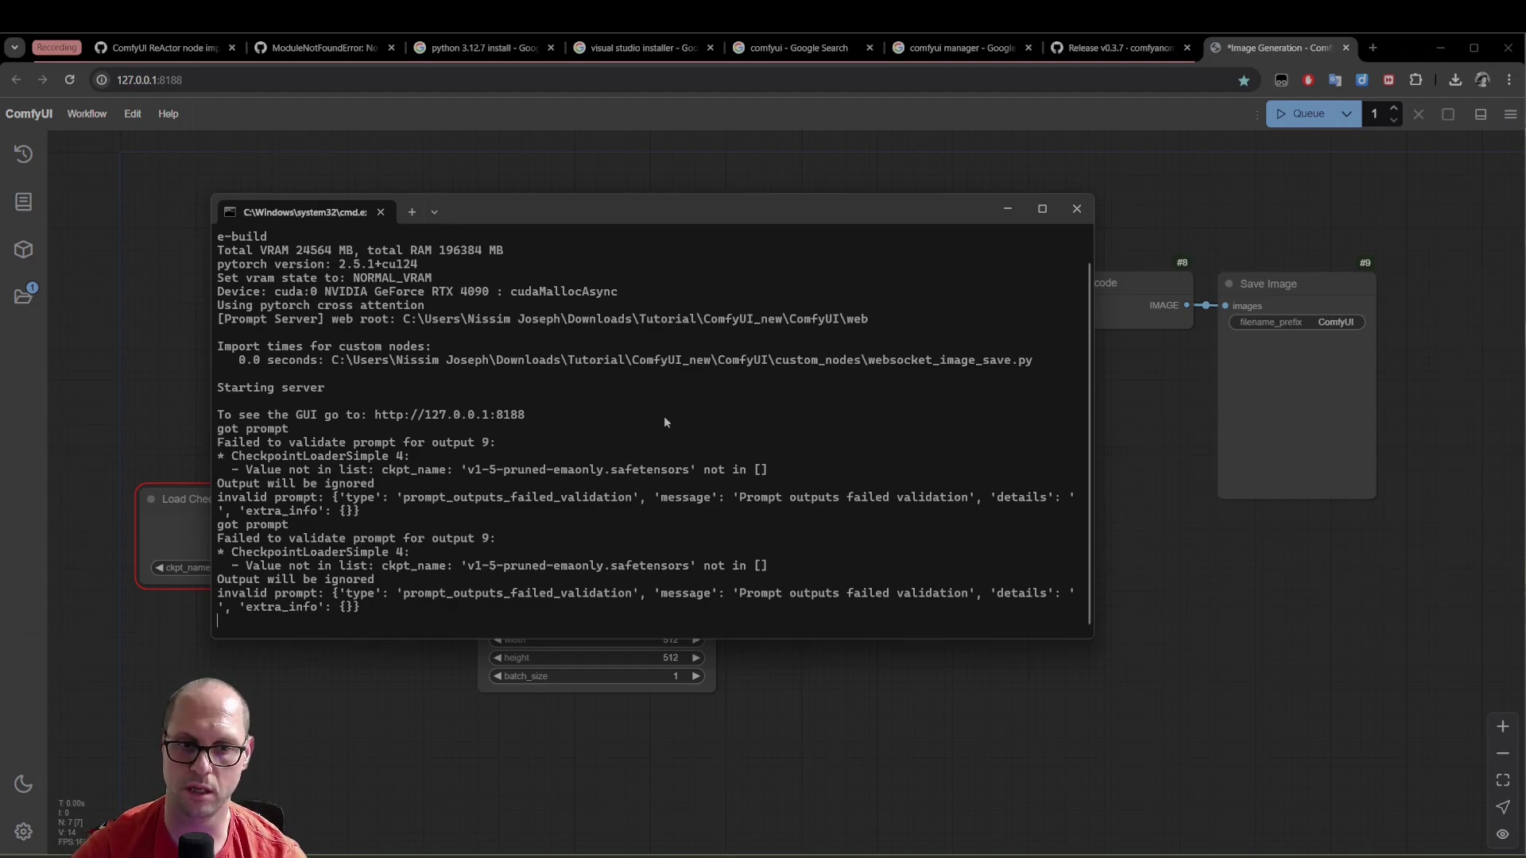
key(ctrl+c)
text(y)
key(Return)
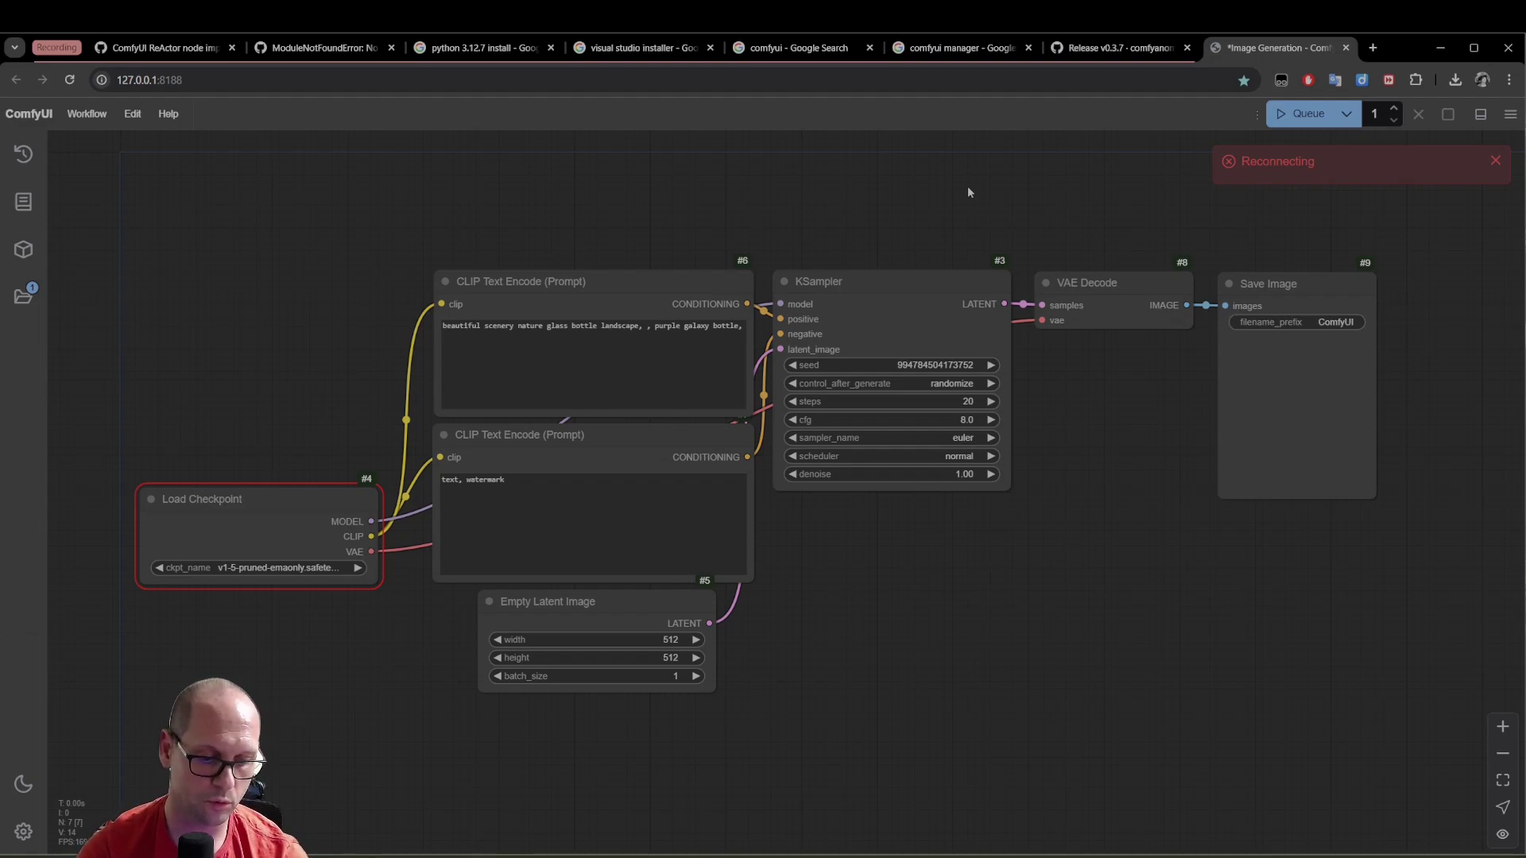
Search Task Manager processes for 'python', find none, and minimize it
key(ctrl+shift+Escape)
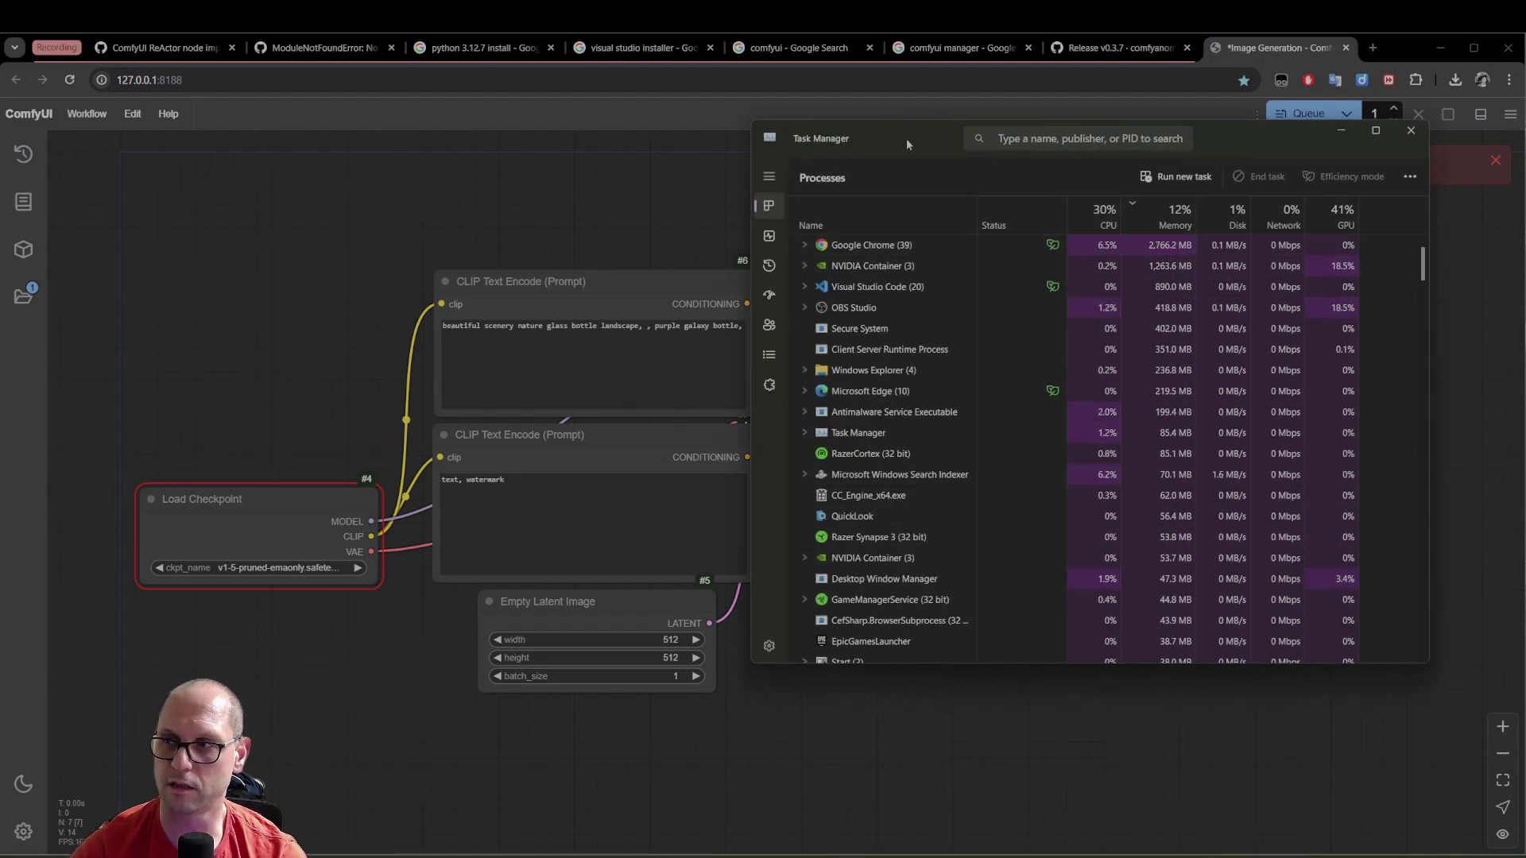
click(1068, 141)
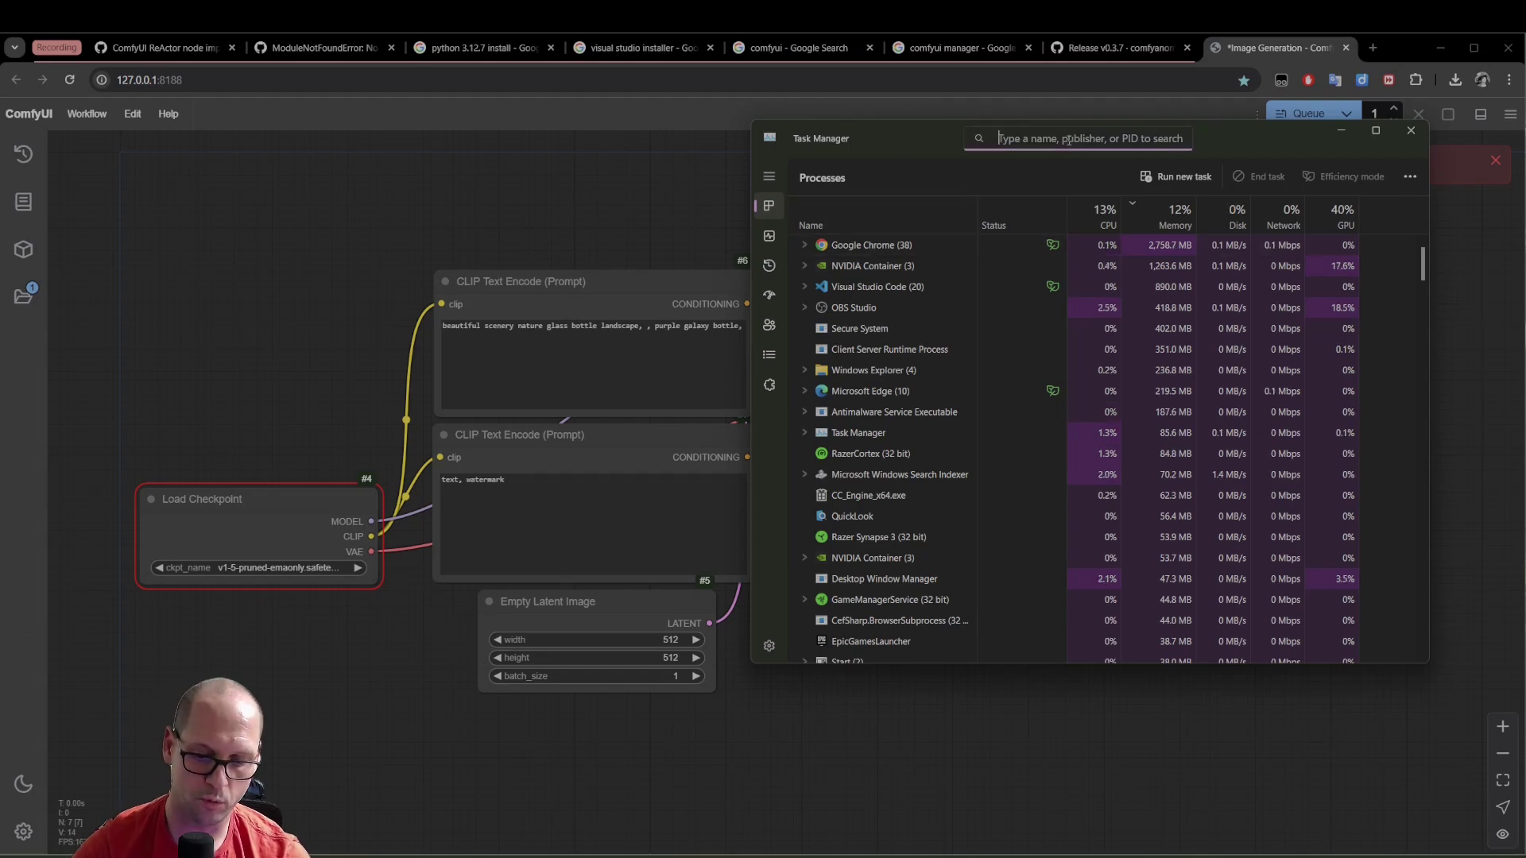
text(python)
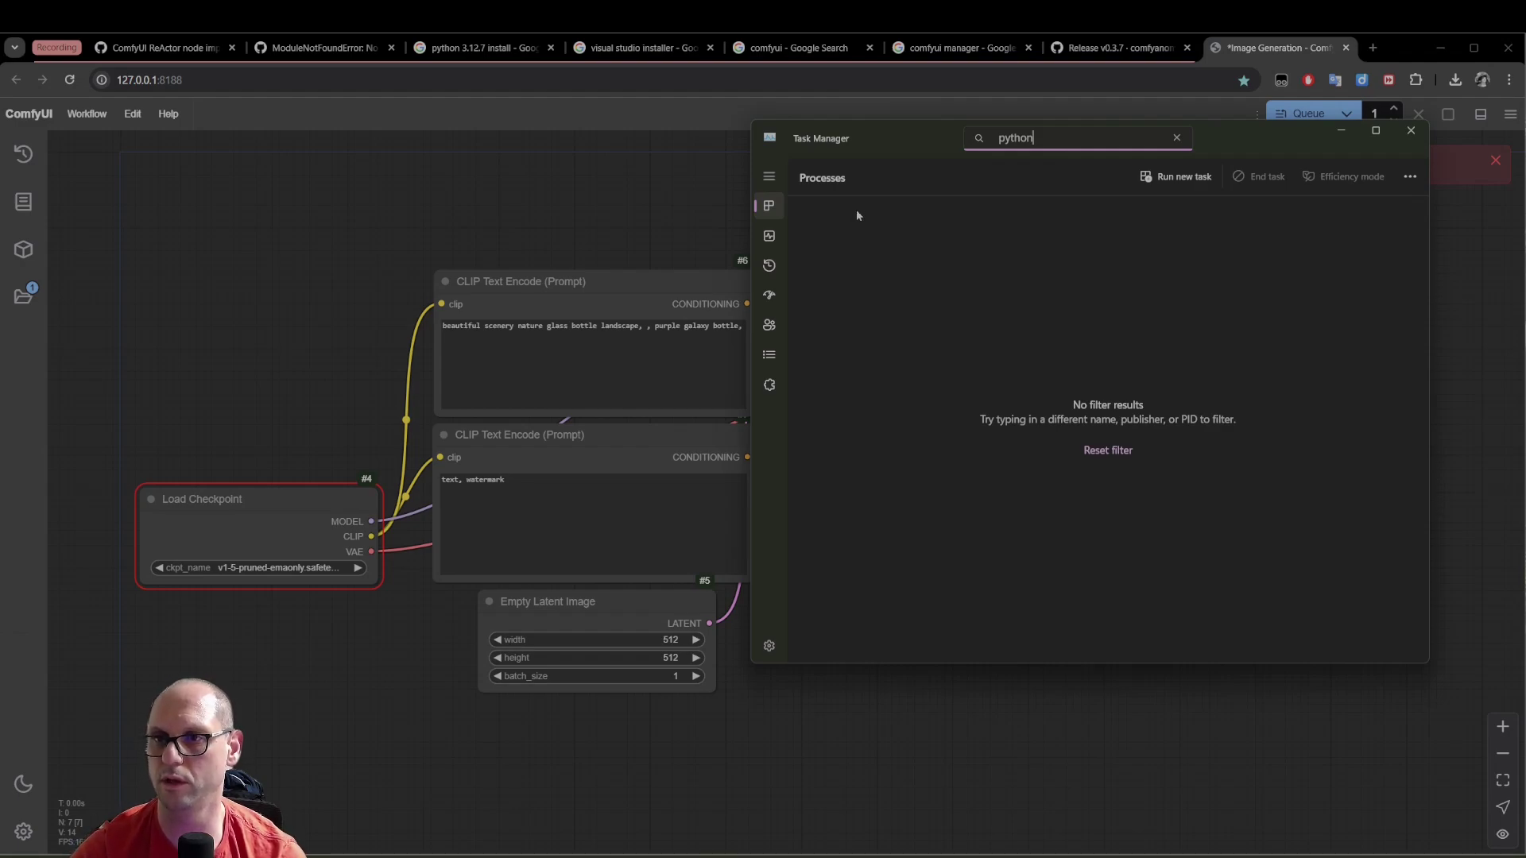
click(1341, 131)
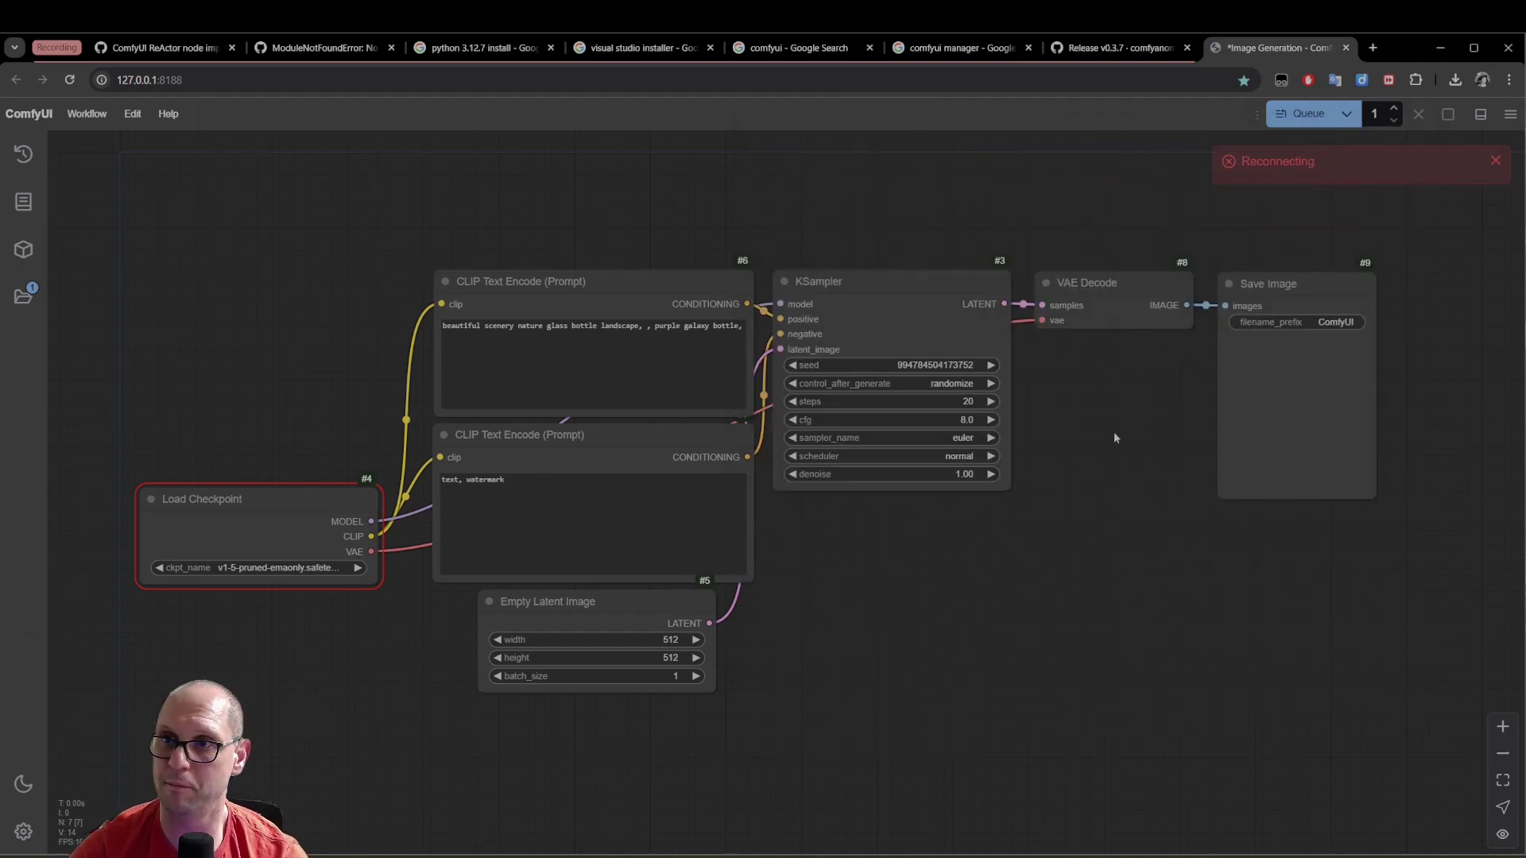
Open the ltdrdata/ComfyUI-Manager GitHub repository from the 'comfyui manager' results and skim its README
click(920, 54)
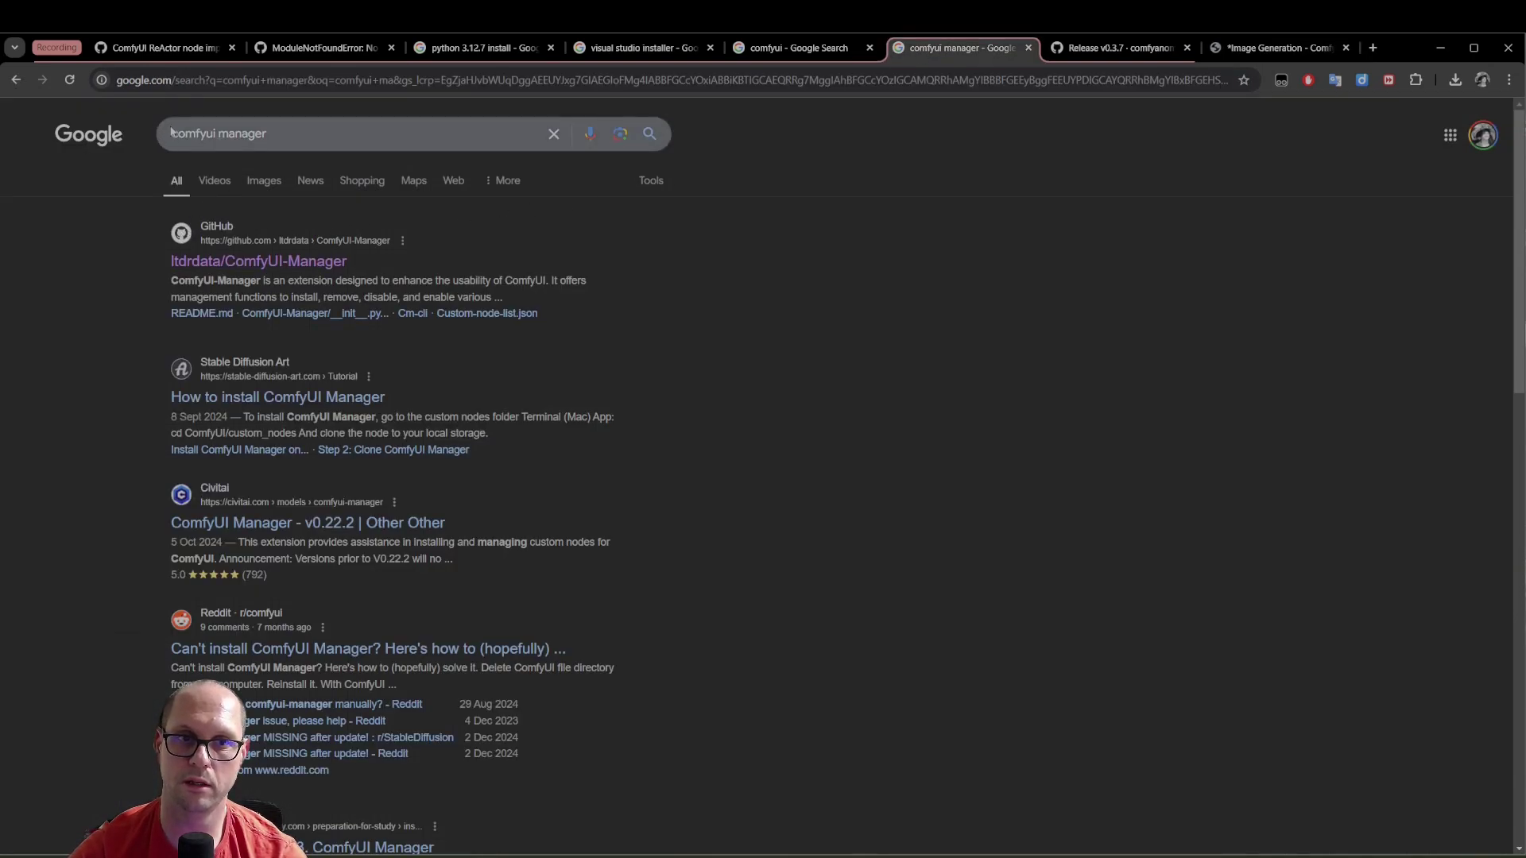
click(265, 263)
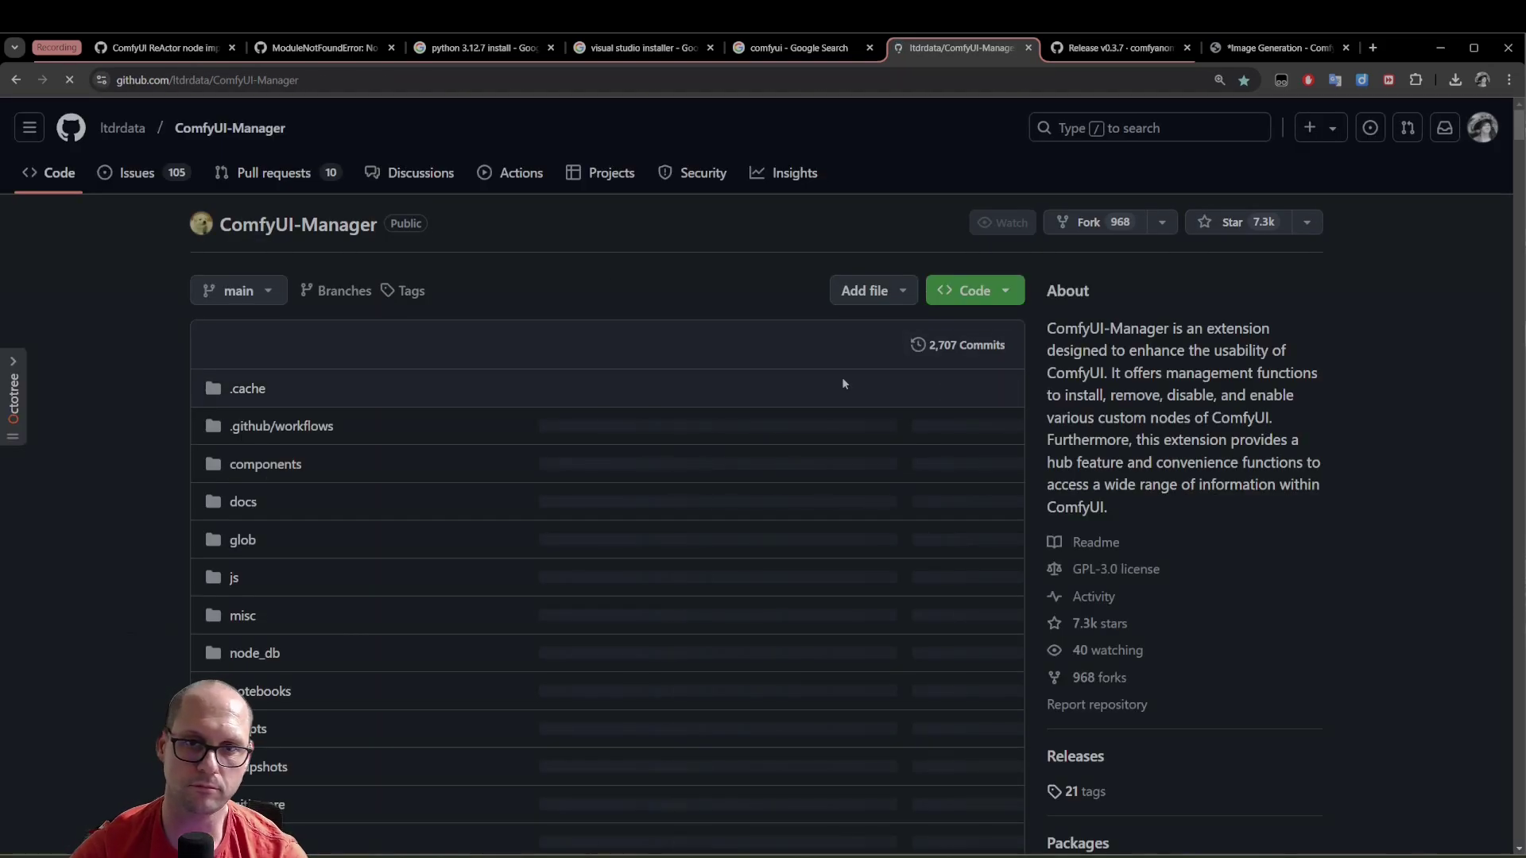
scroll(1303, 592, down, 10)
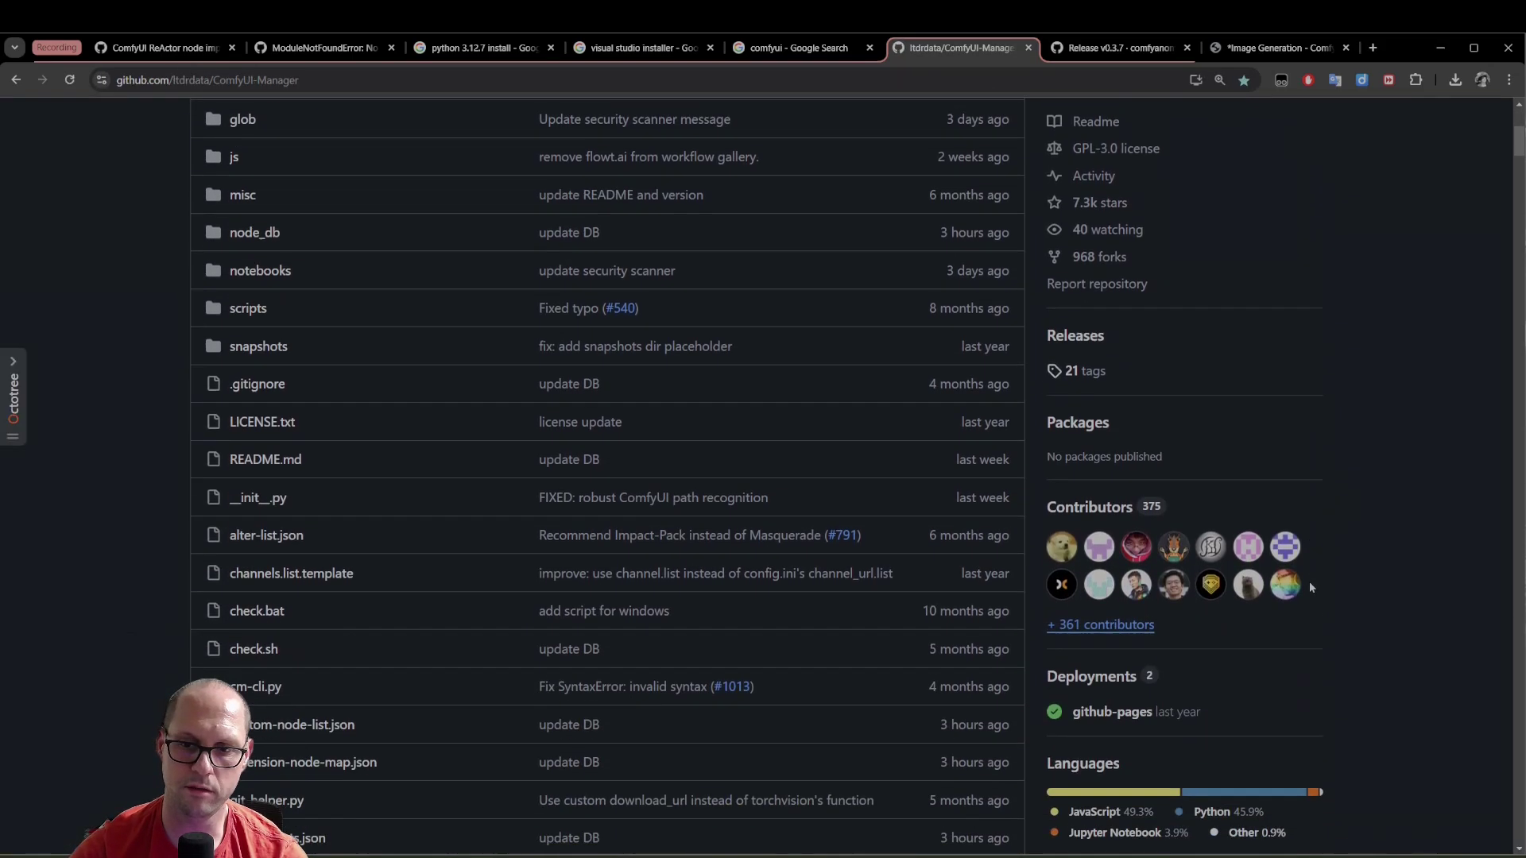
scroll(1332, 588, down, 7)
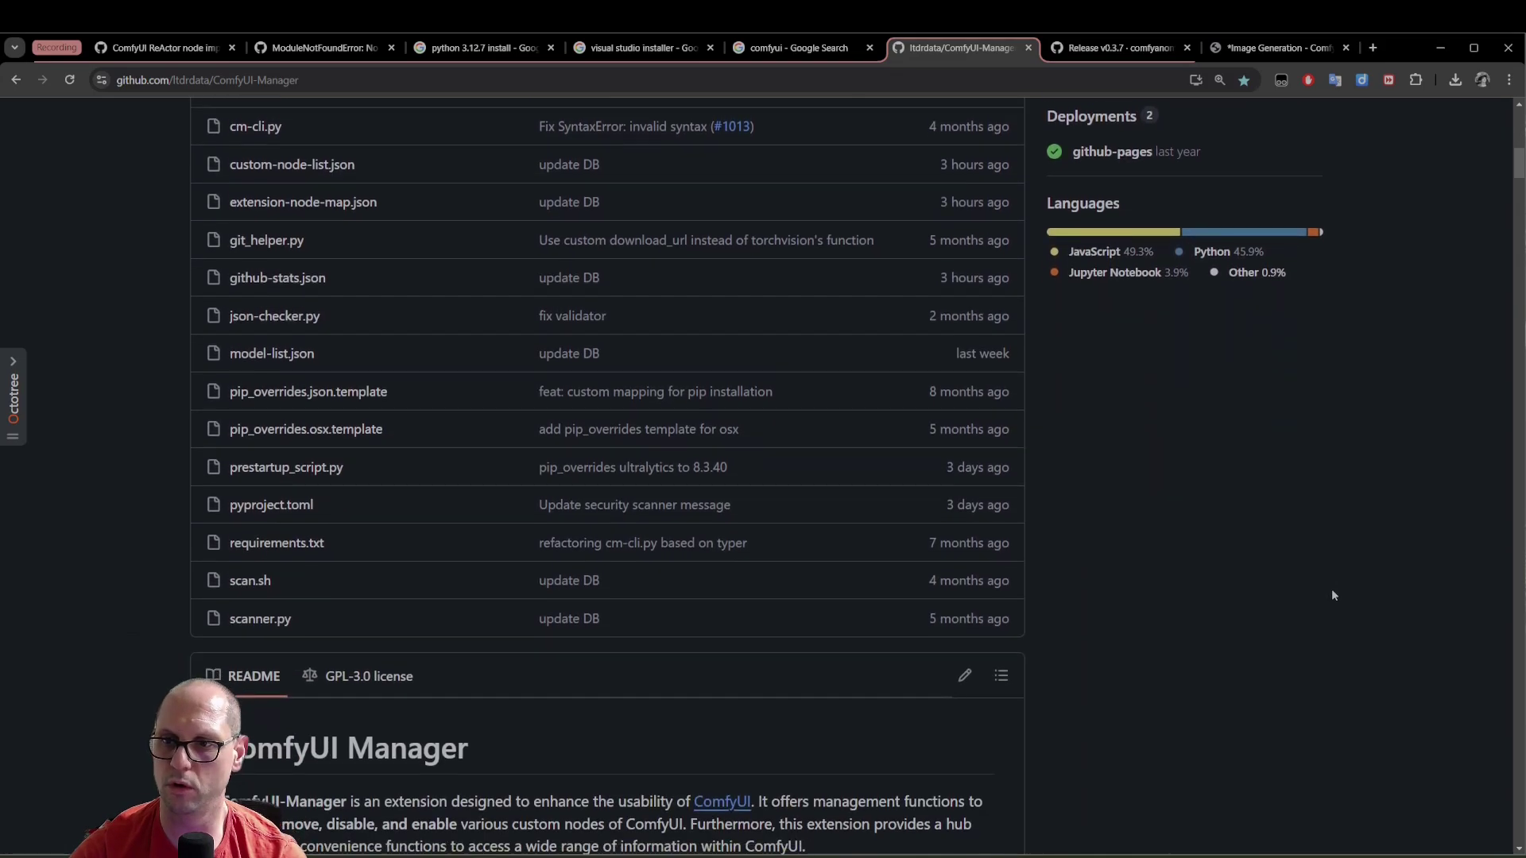
scroll(1331, 597, down, 2)
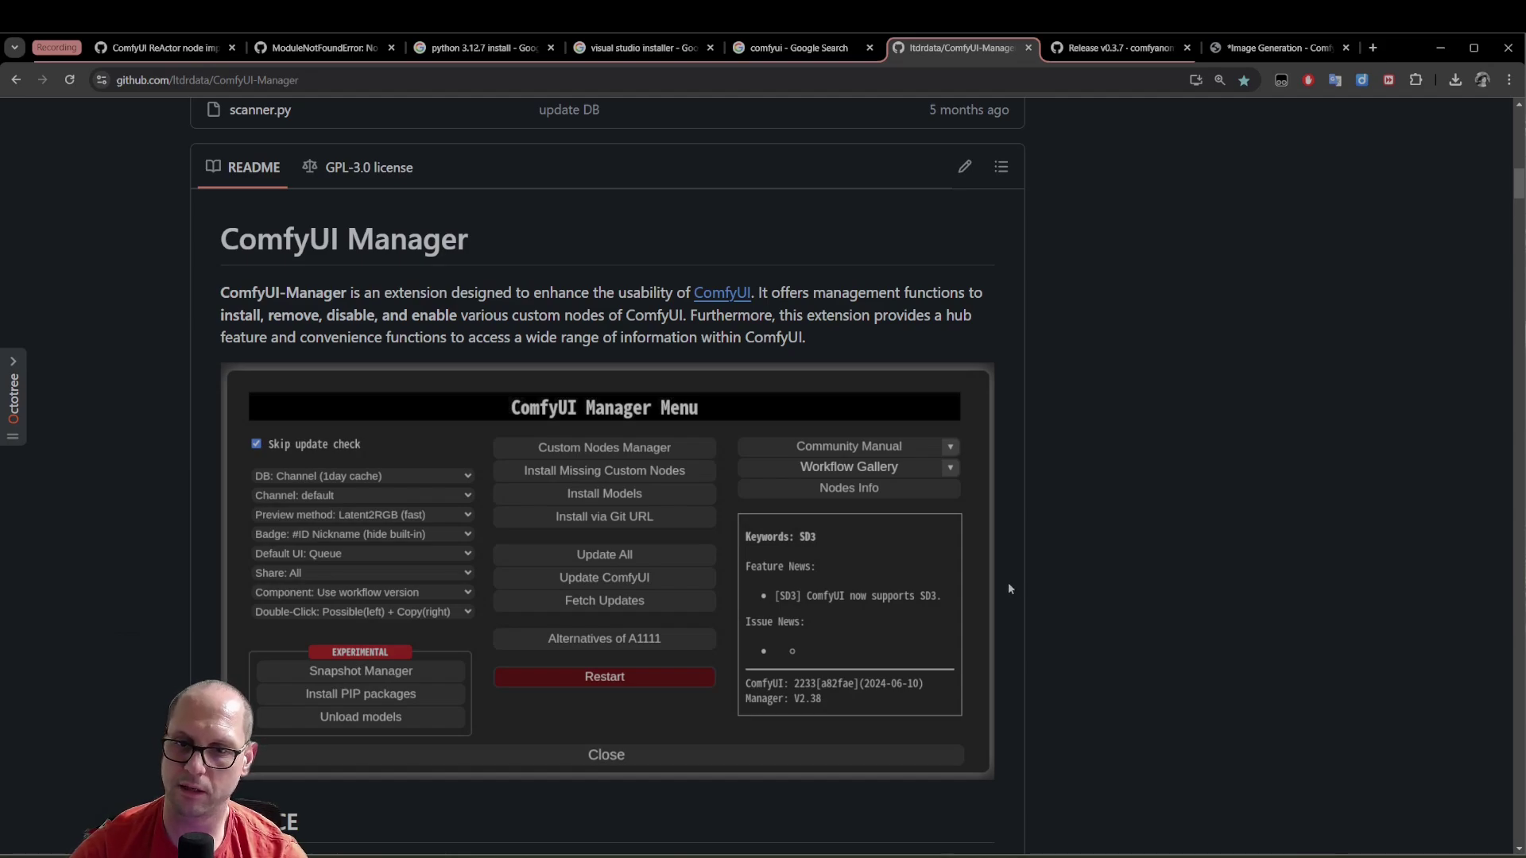
scroll(1051, 532, up, 10)
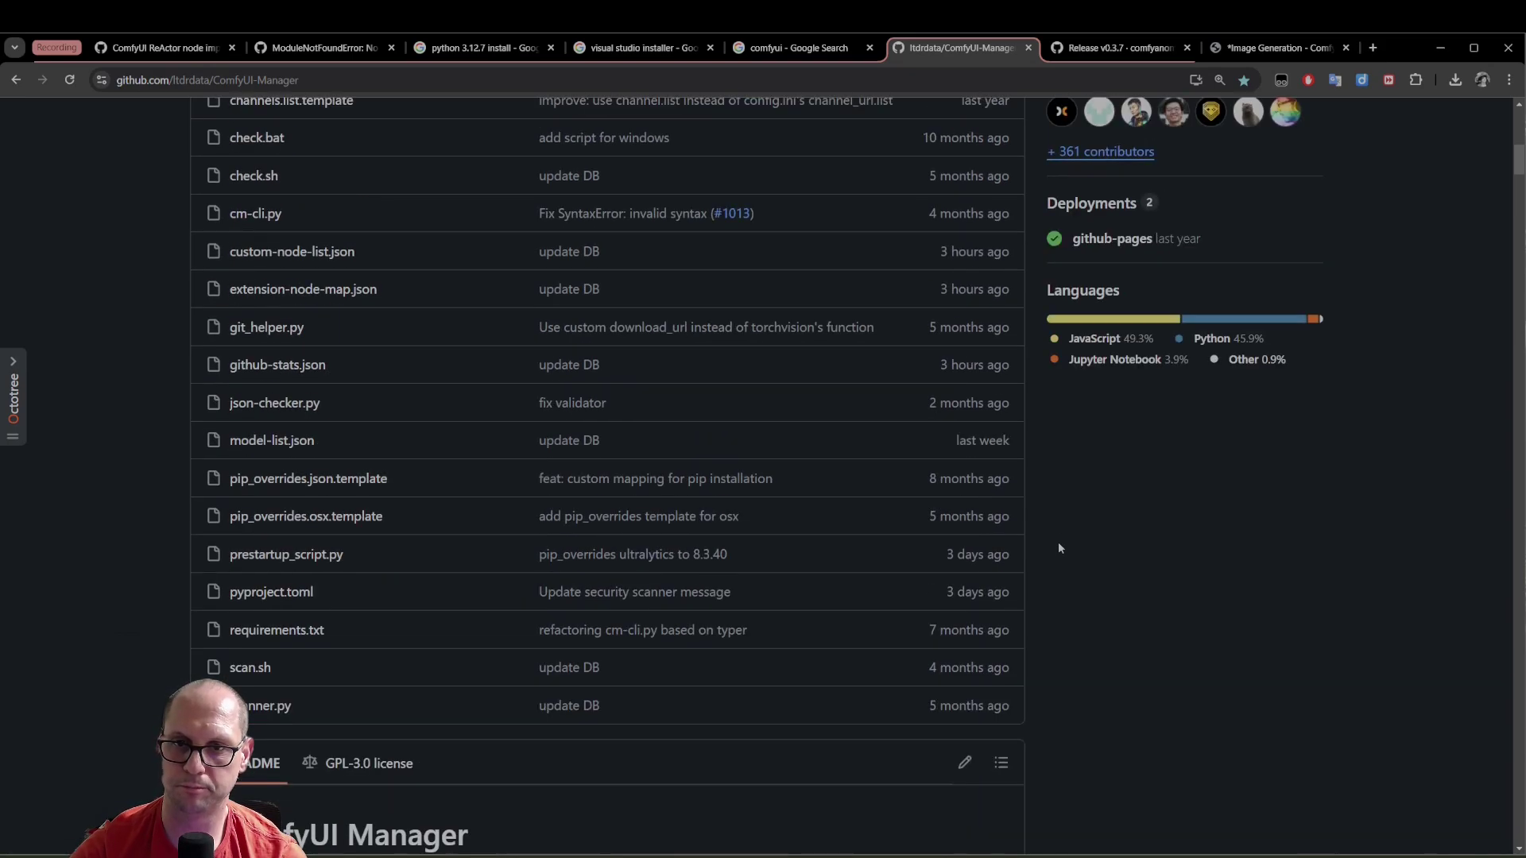
scroll(1045, 574, up, 5)
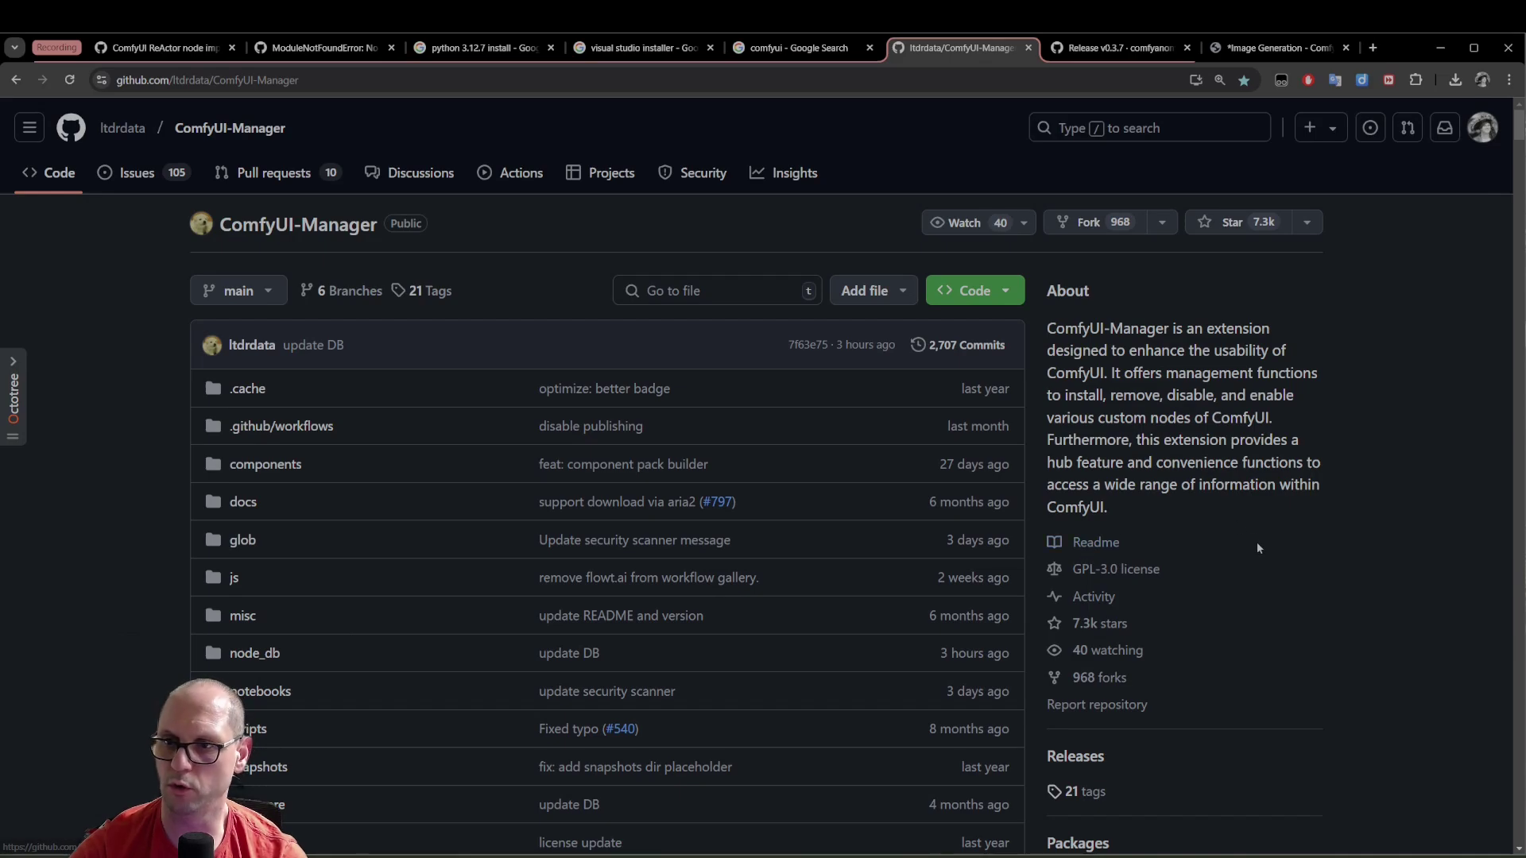
Navigate File Explorer from ComfyUI_new into the ComfyUI\custom_nodes folder
click(382, 82)
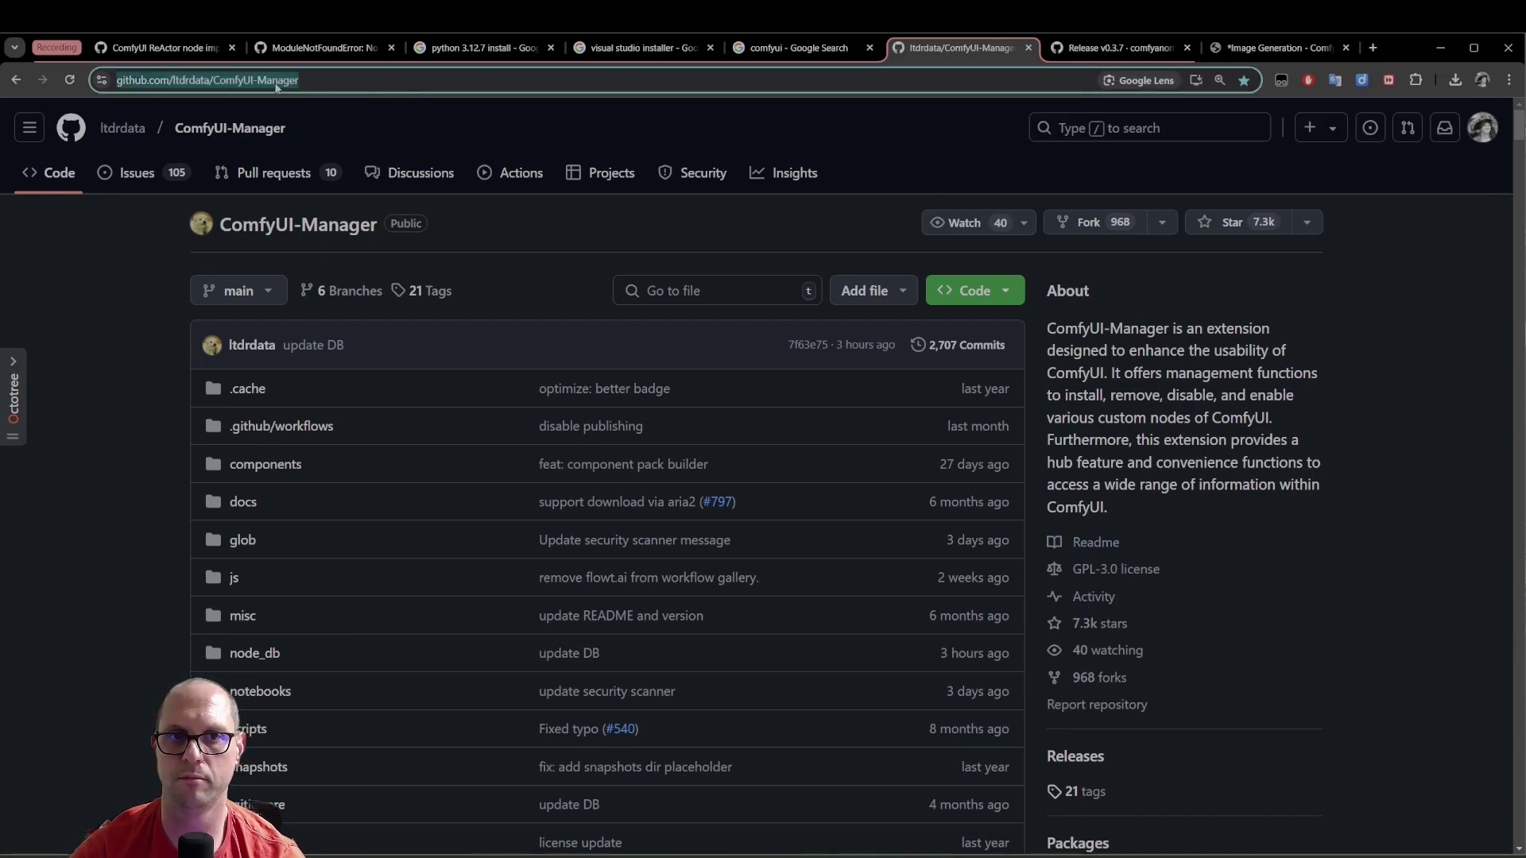
key(alt+Tab)
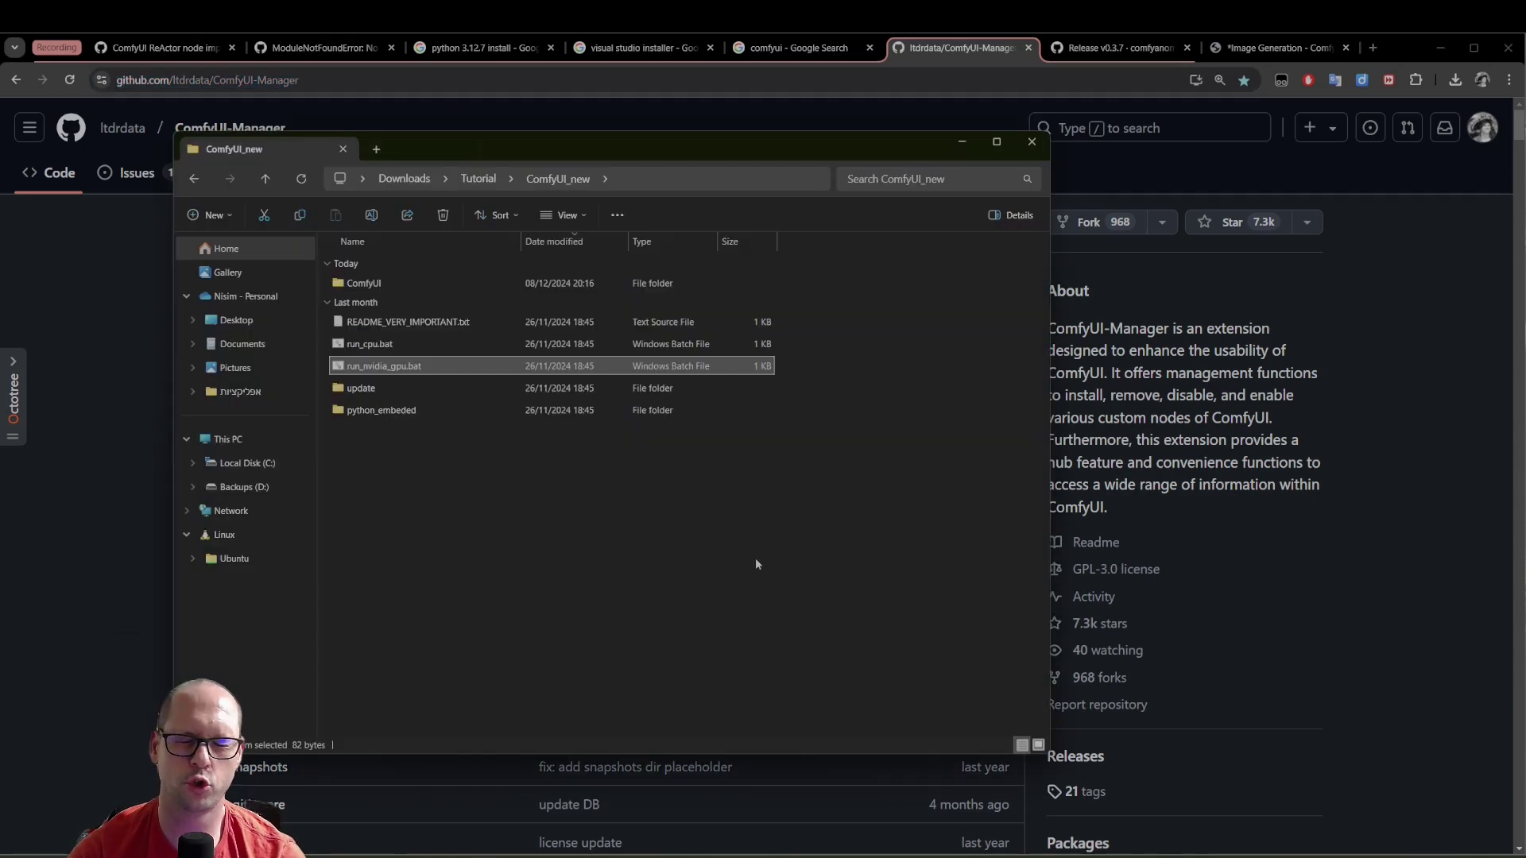
click(756, 564)
drag(585, 145, 620, 176)
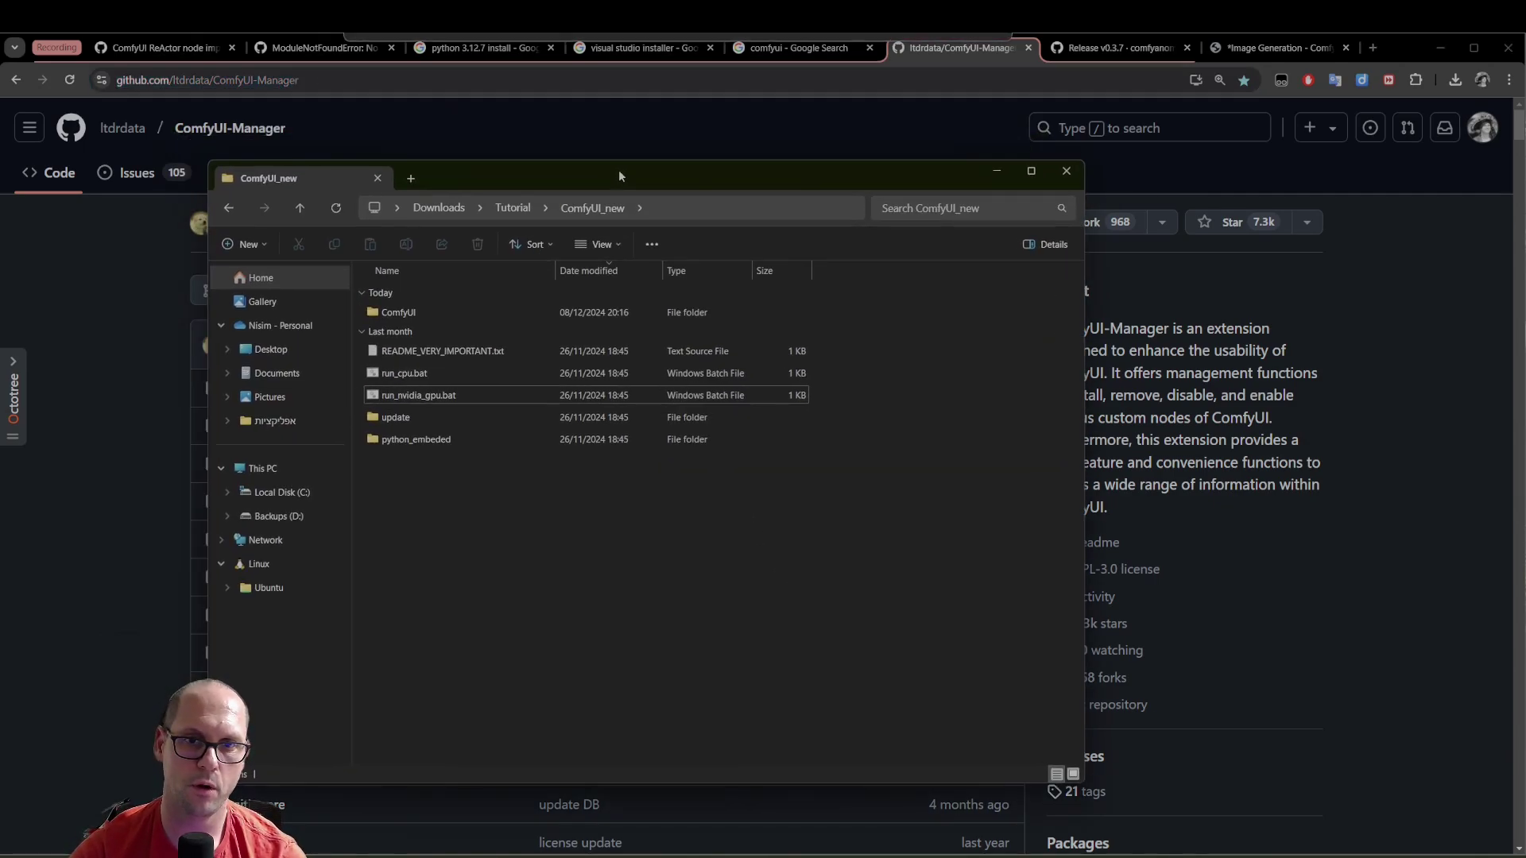
double_click(444, 313)
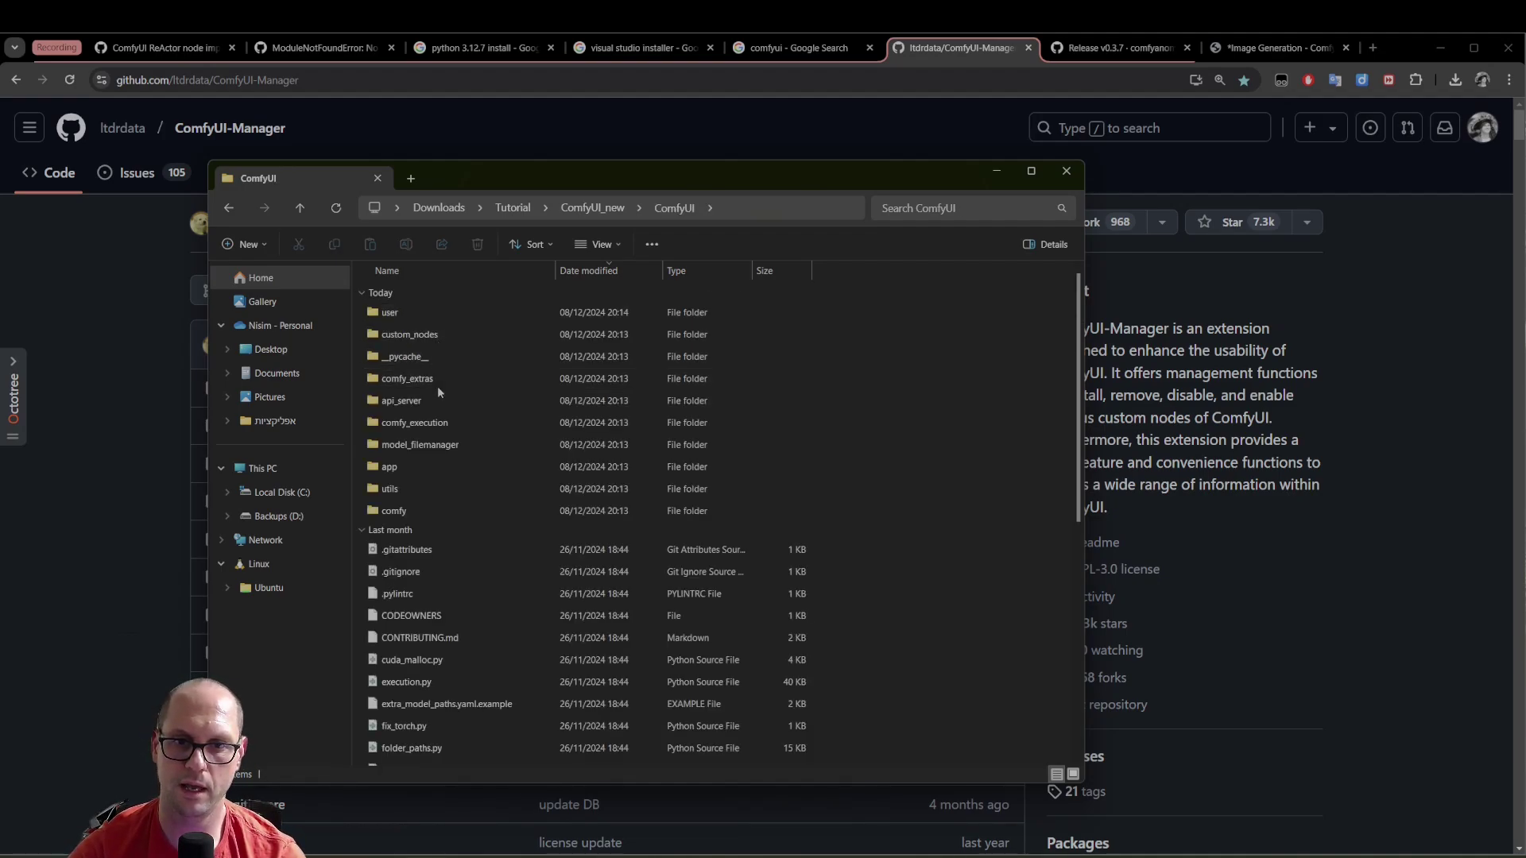
mouse_move(449, 380)
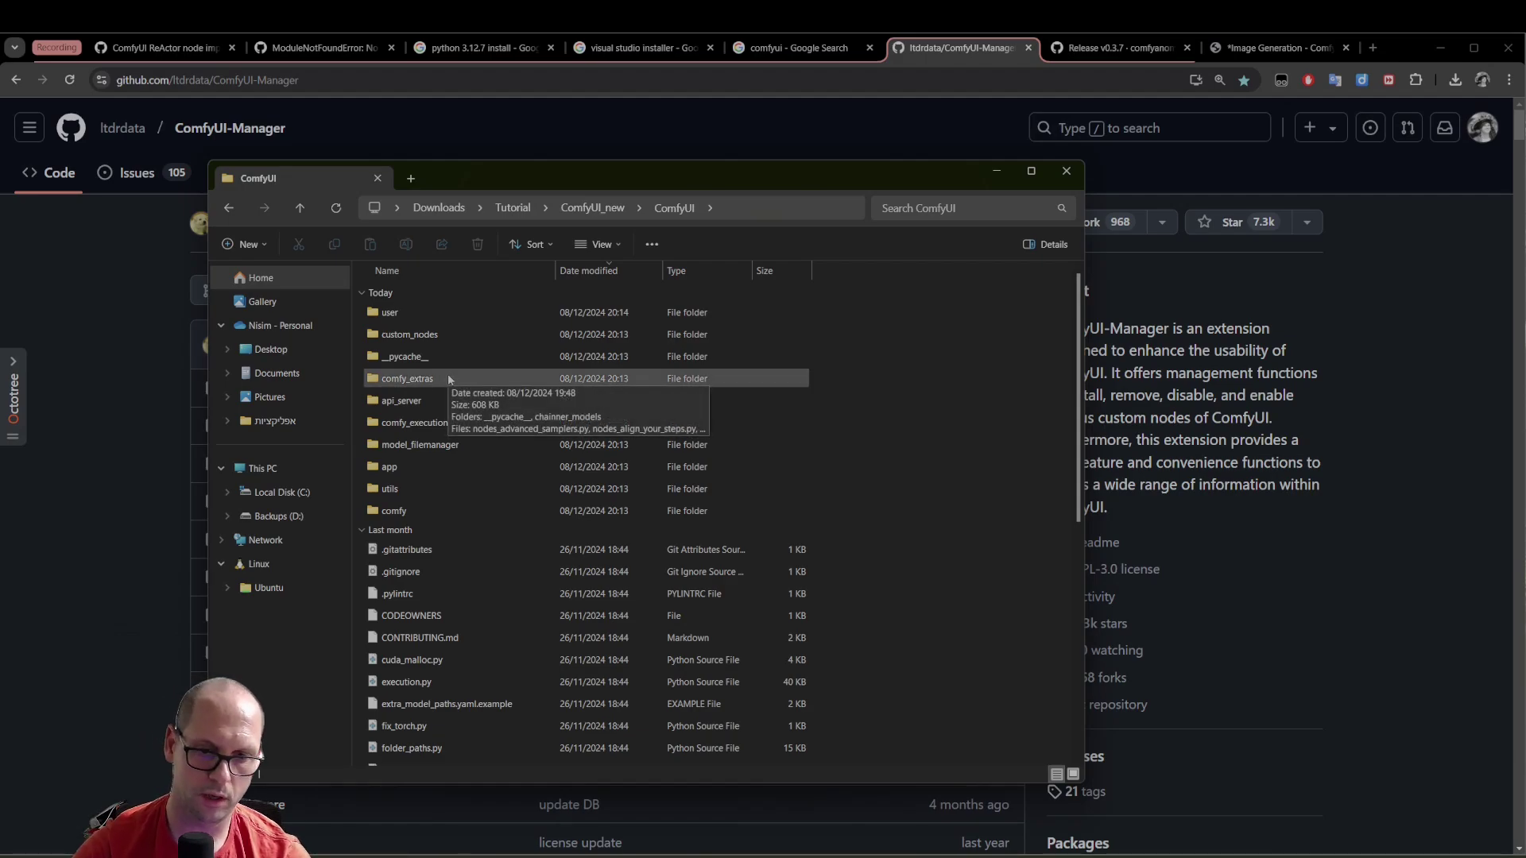
key(c)
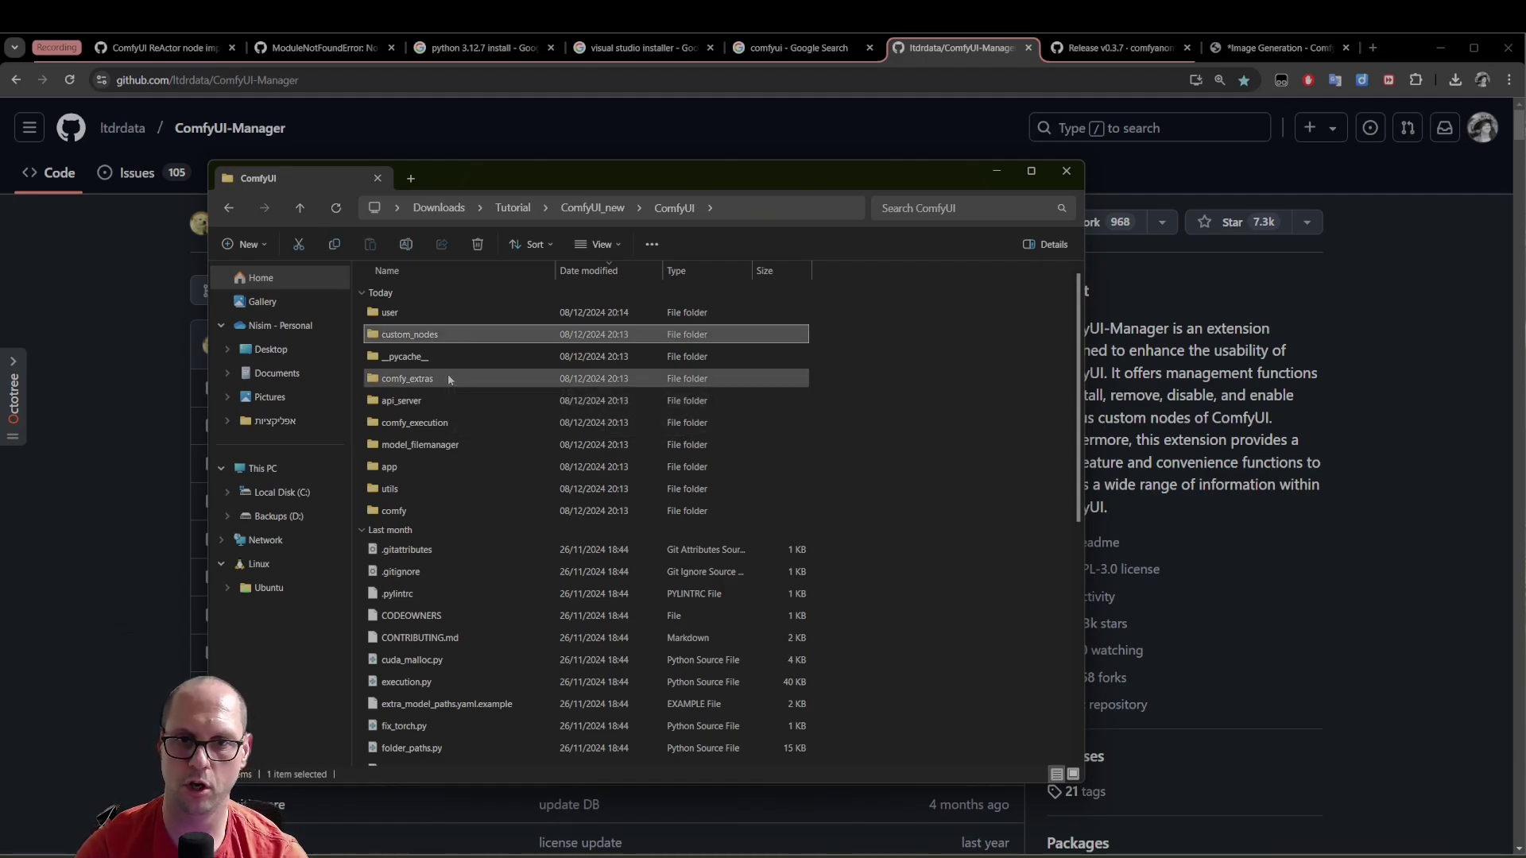
double_click(451, 334)
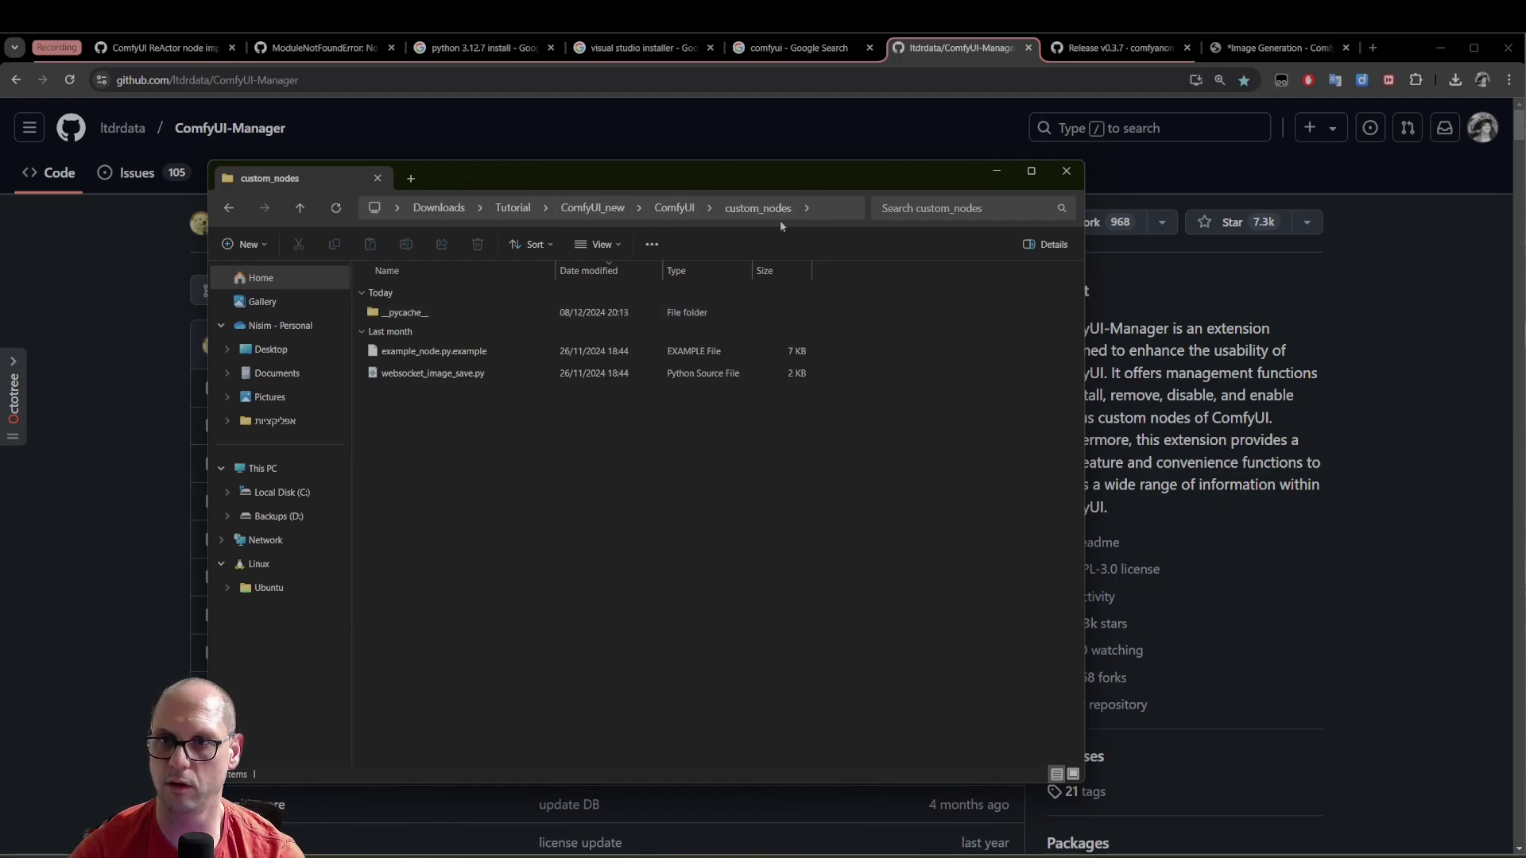
Launch PowerShell in custom_nodes from the address bar, then return to the GitHub page
click(828, 207)
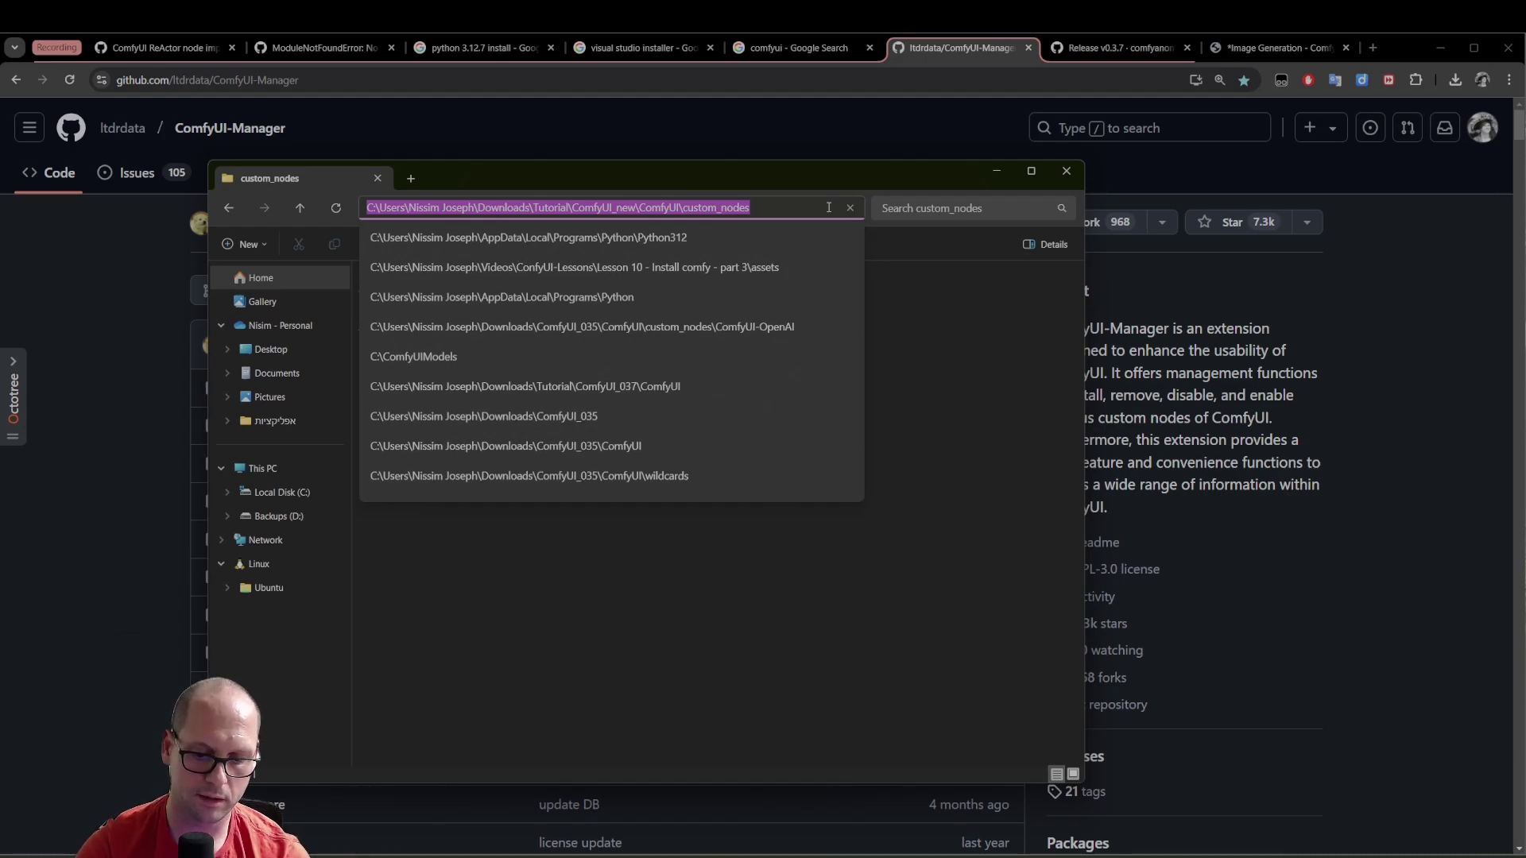
text(powershell)
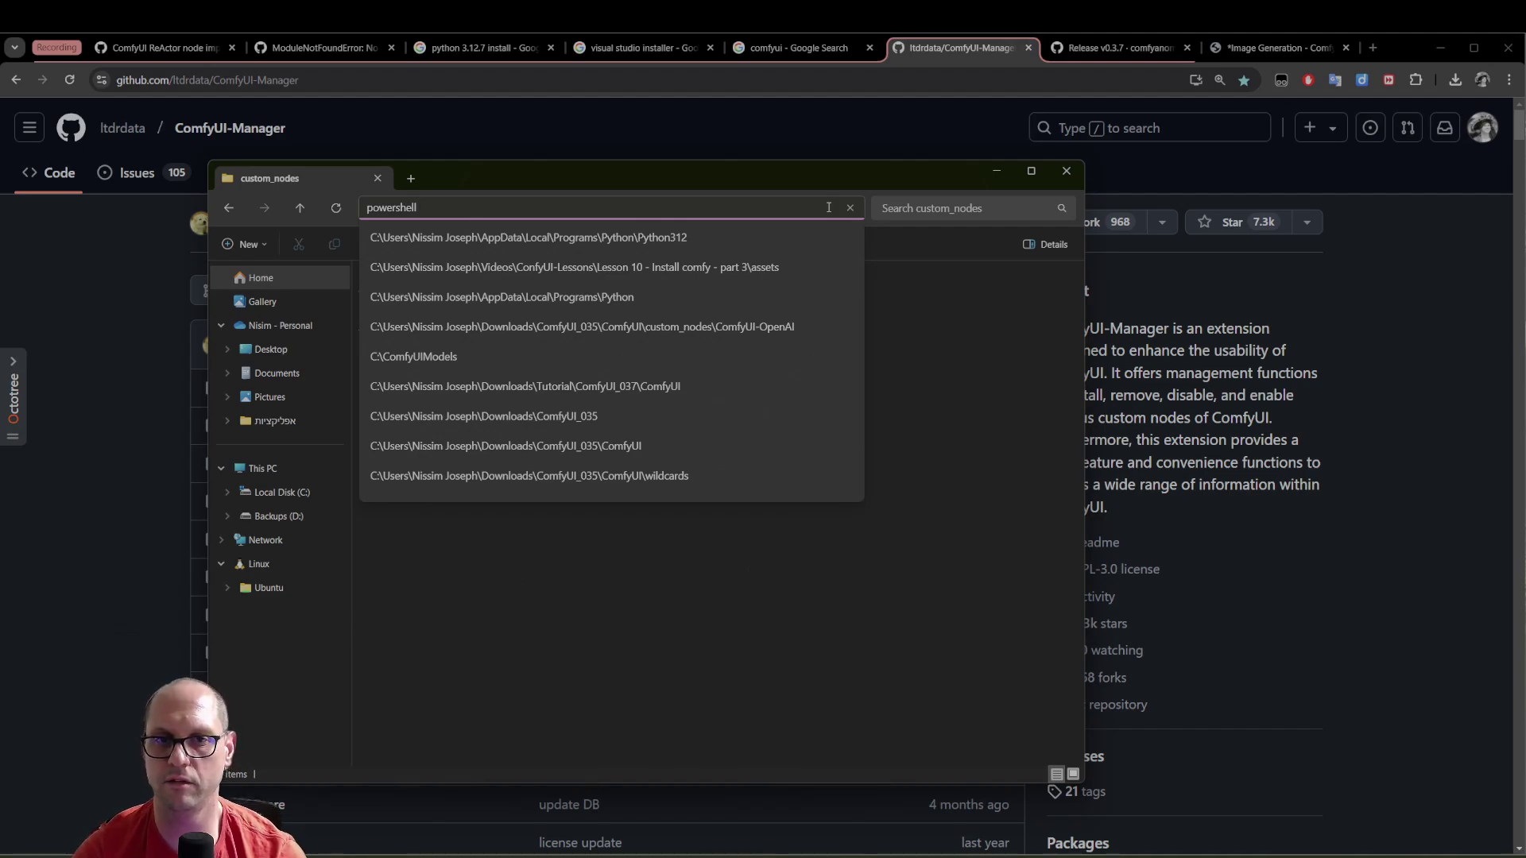
key(Return)
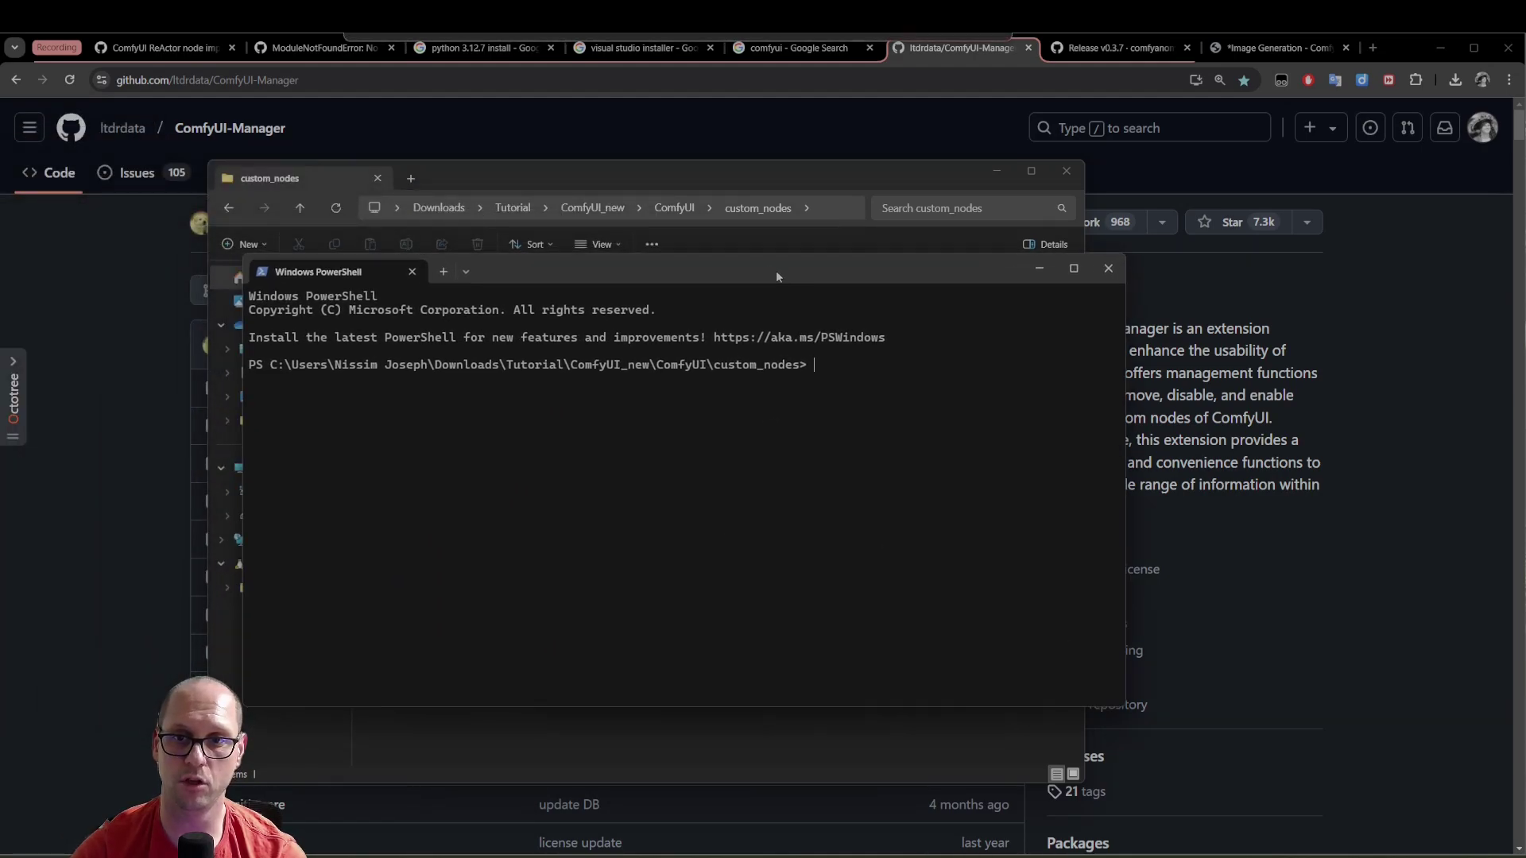
drag(777, 276, 706, 421)
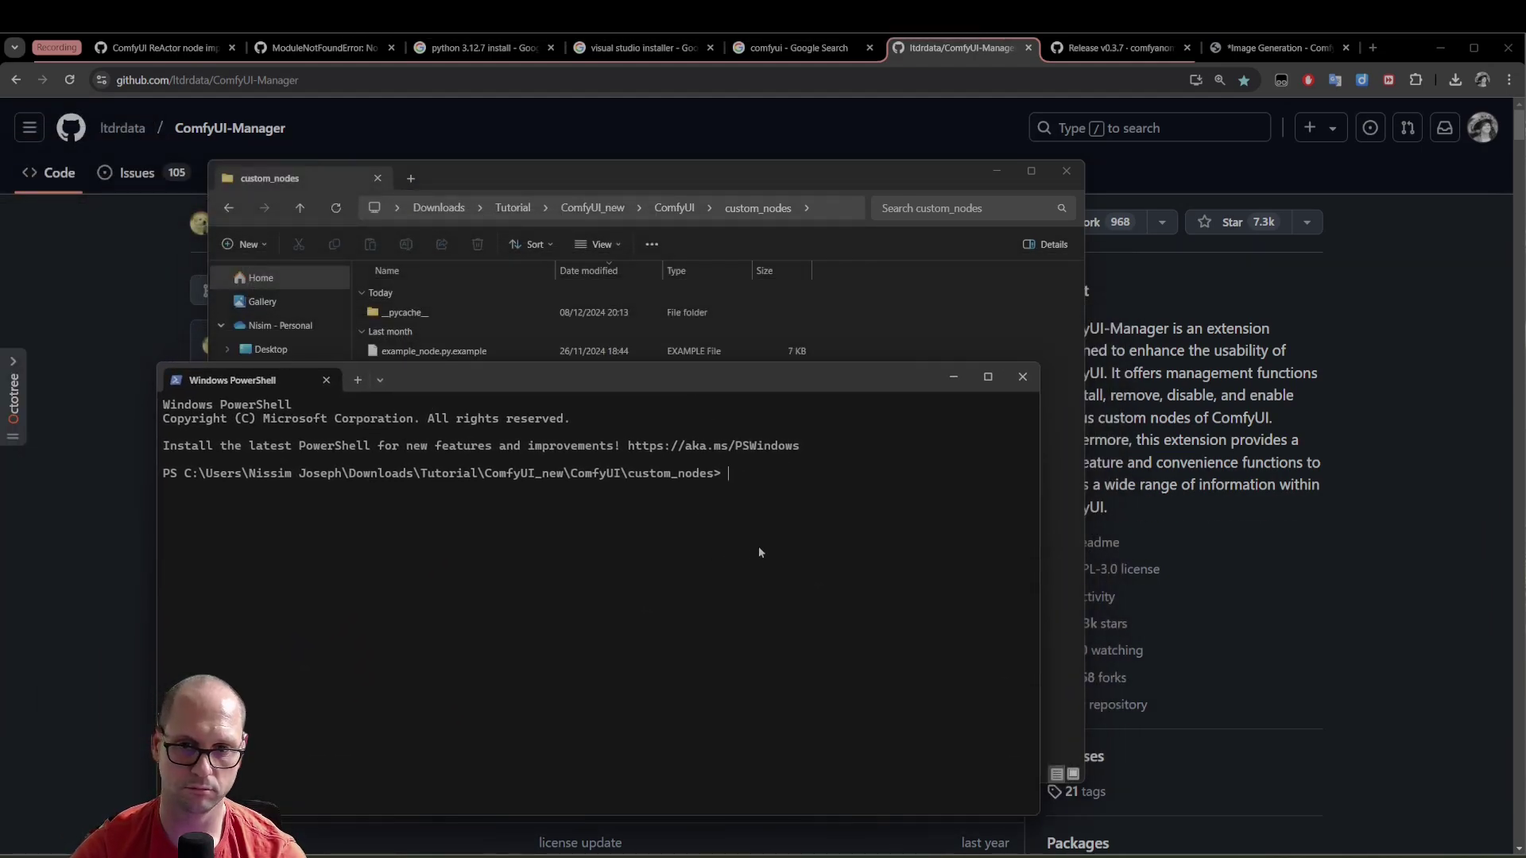
key(alt+Tab)
scroll(722, 394, down, 5)
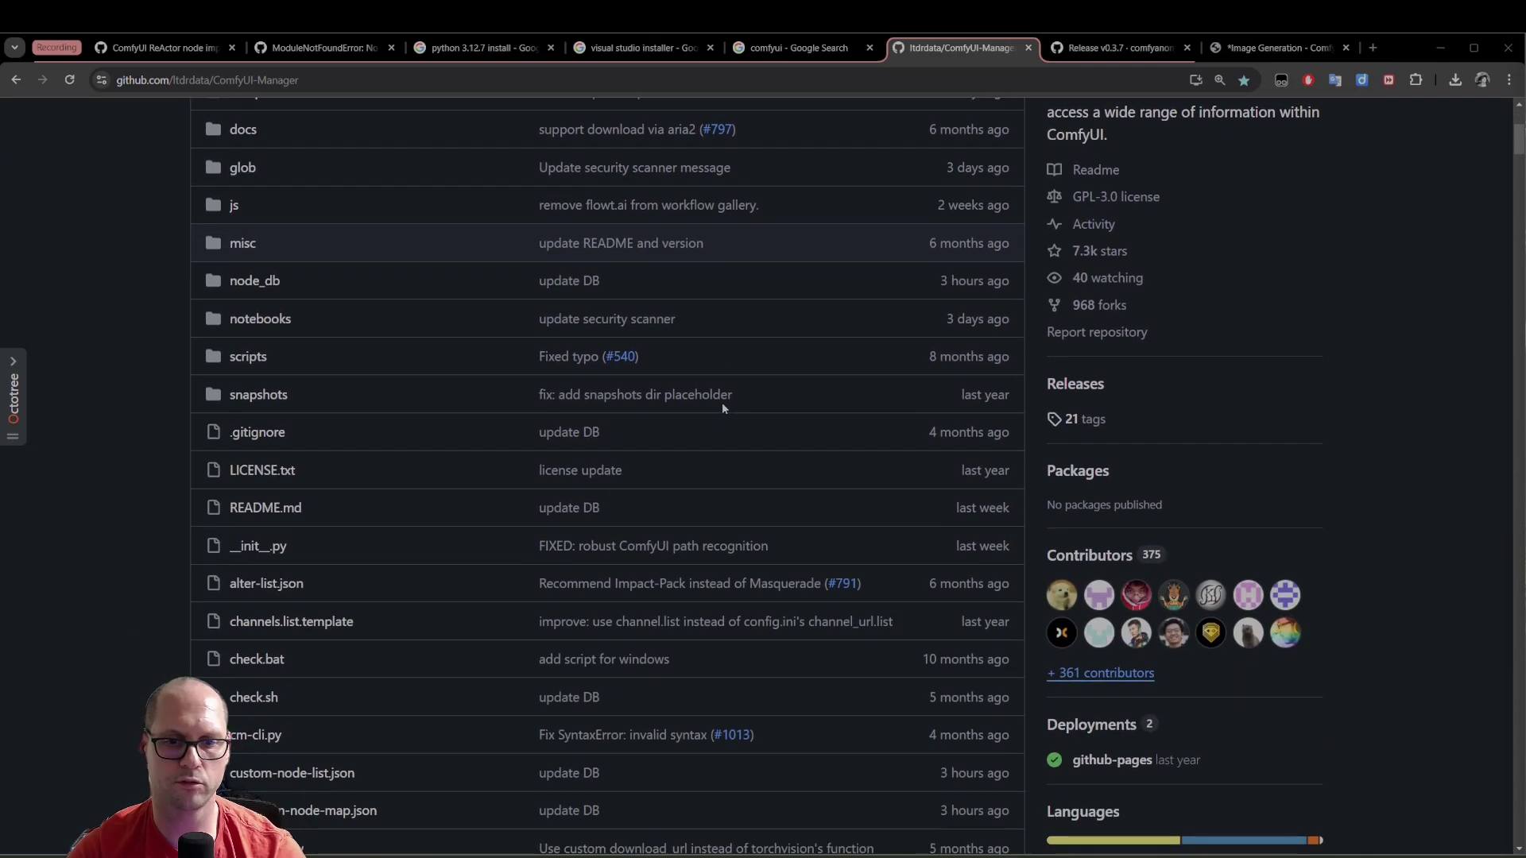
scroll(721, 402, down, 15)
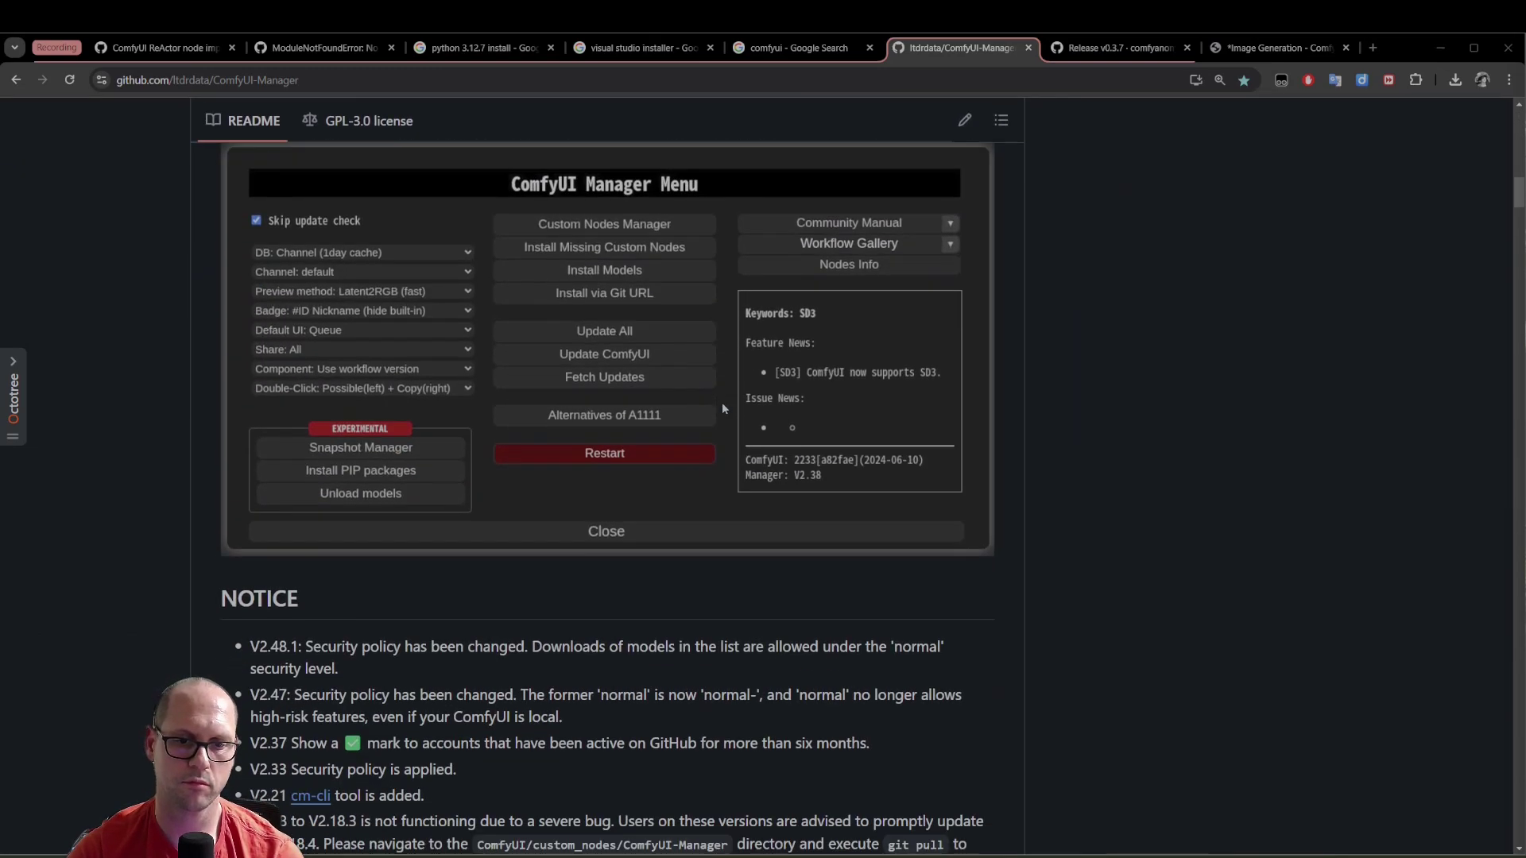
scroll(722, 402, down, 6)
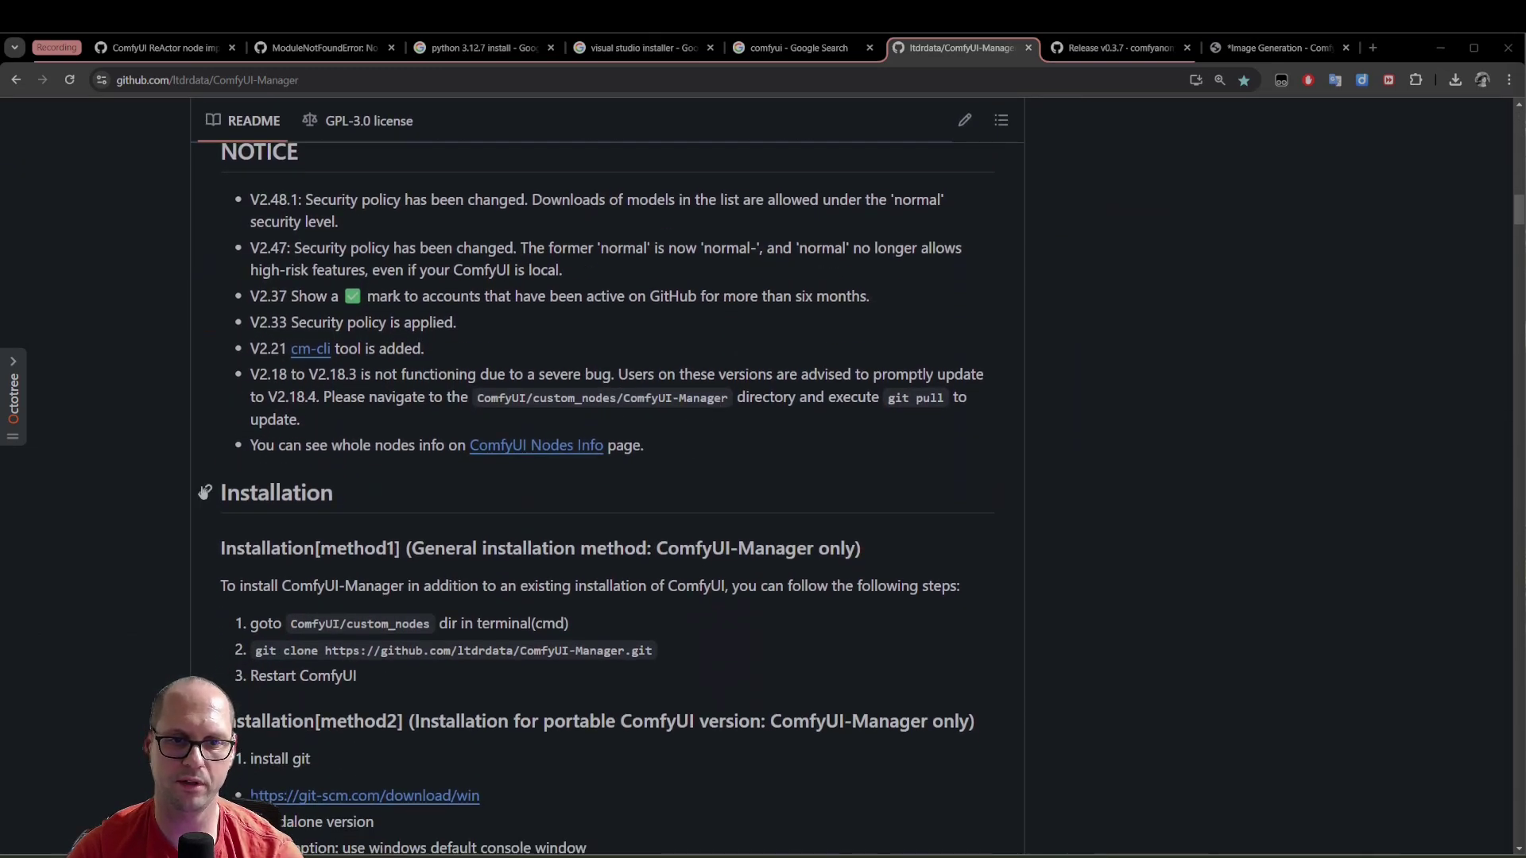
scroll(332, 583, down, 1)
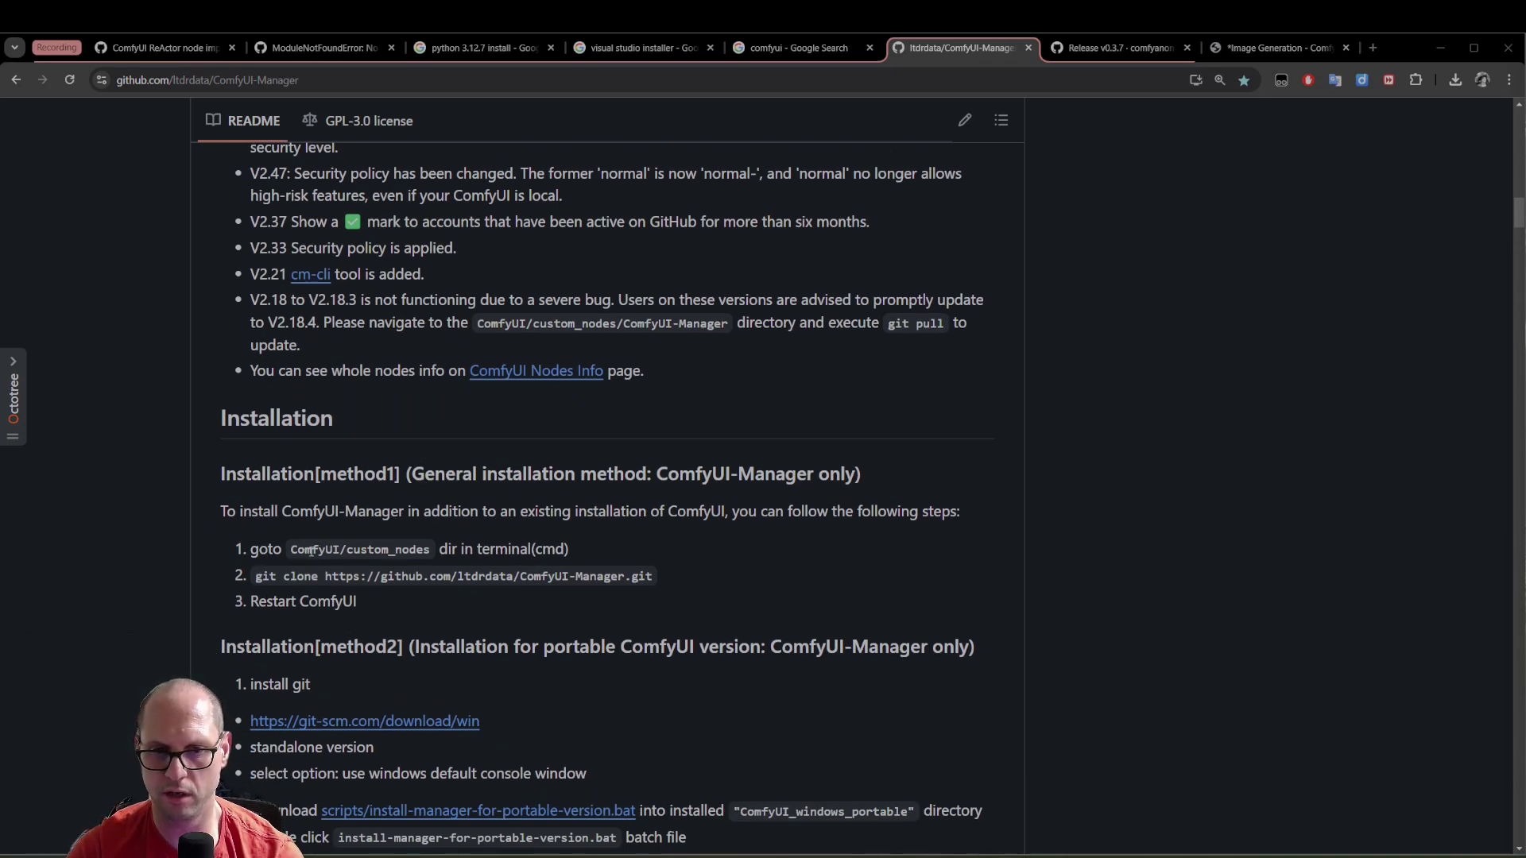
double_click(309, 549)
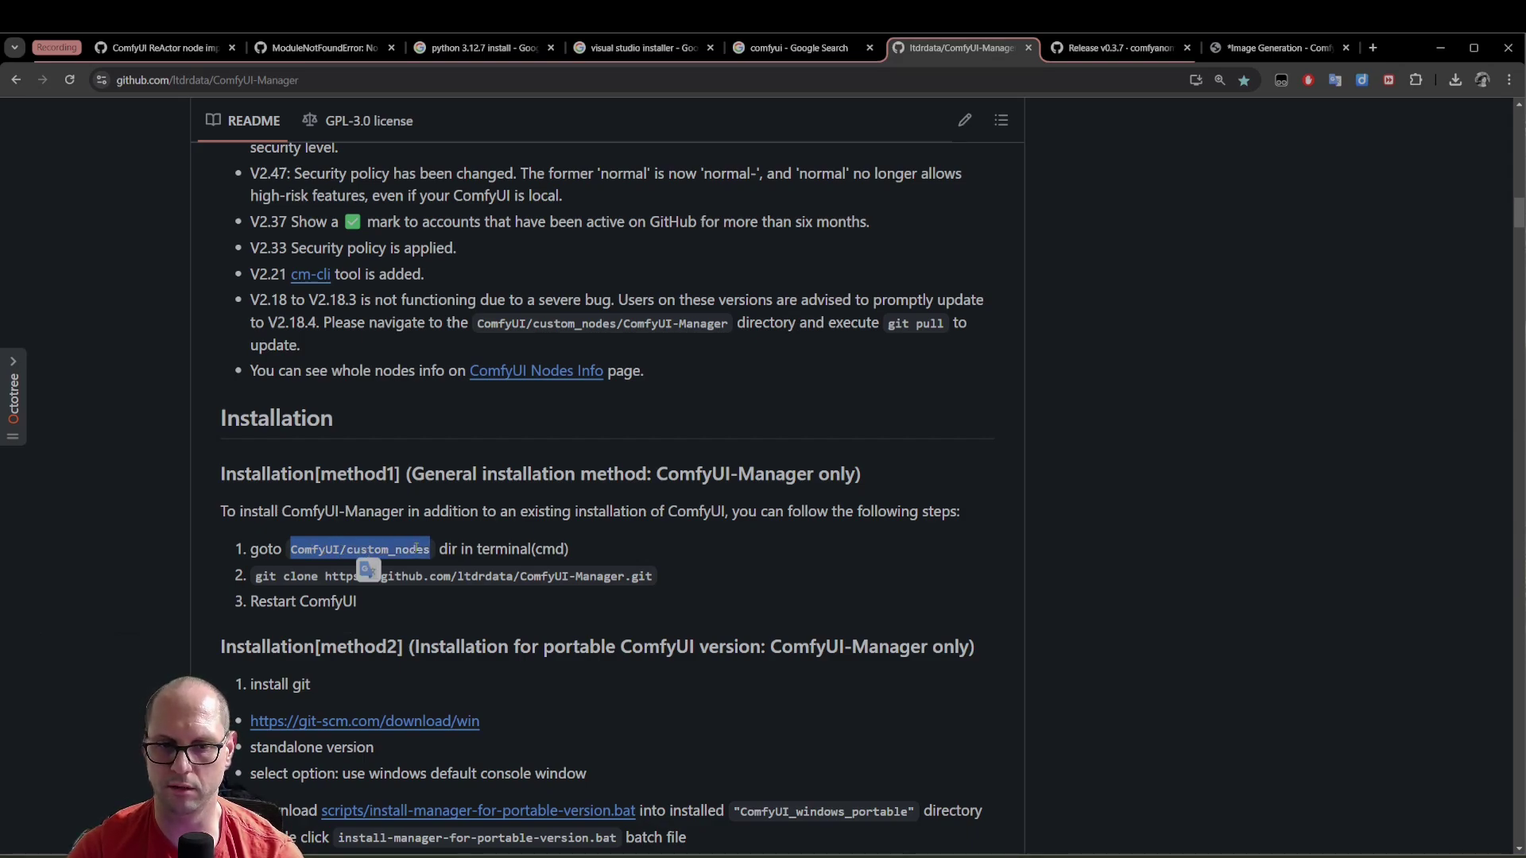
drag(256, 576, 653, 585)
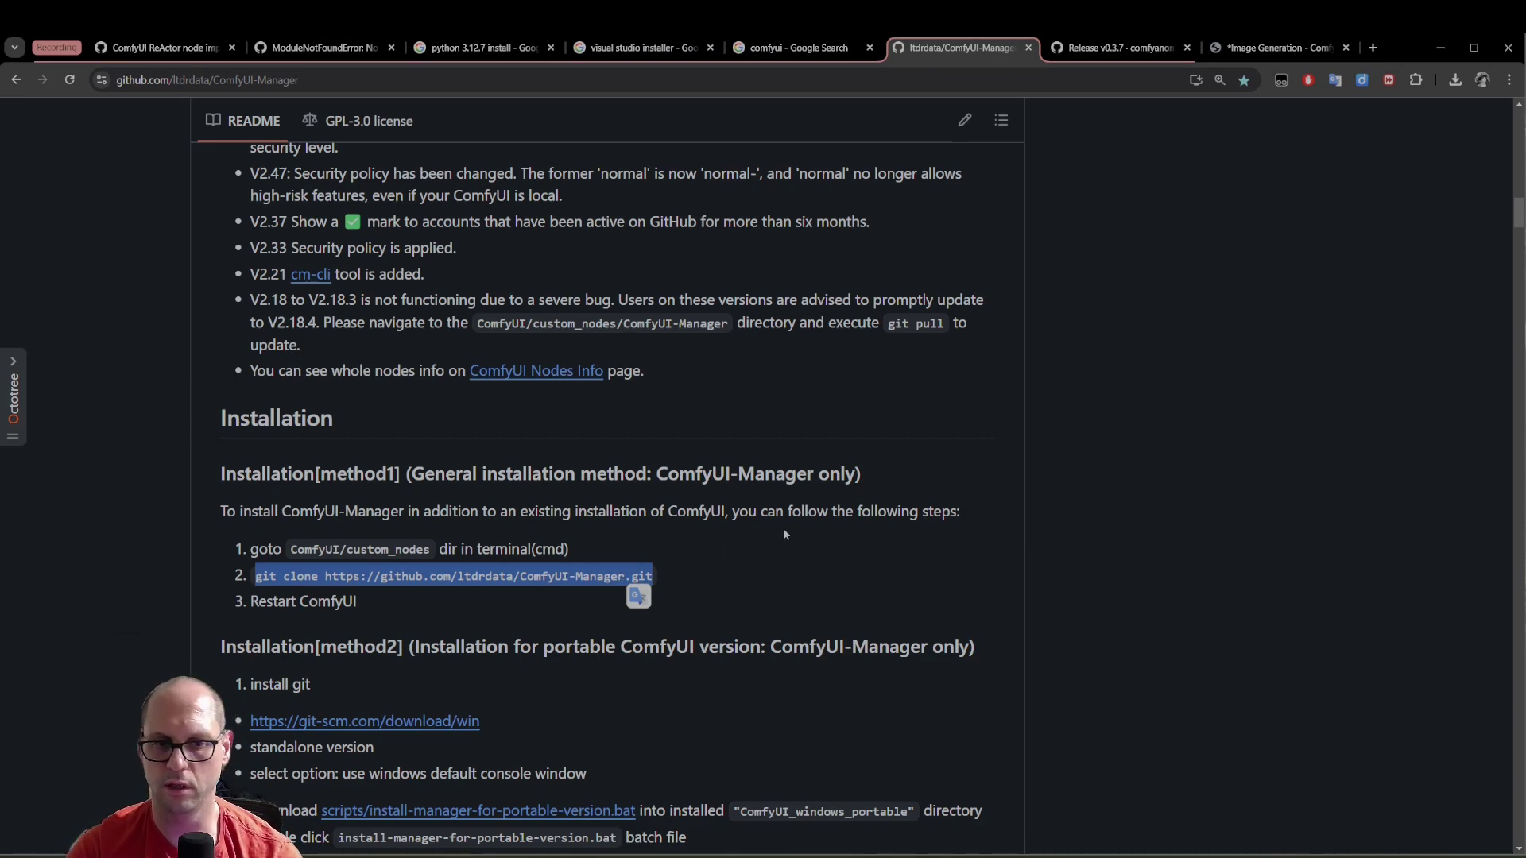
right_click(580, 579)
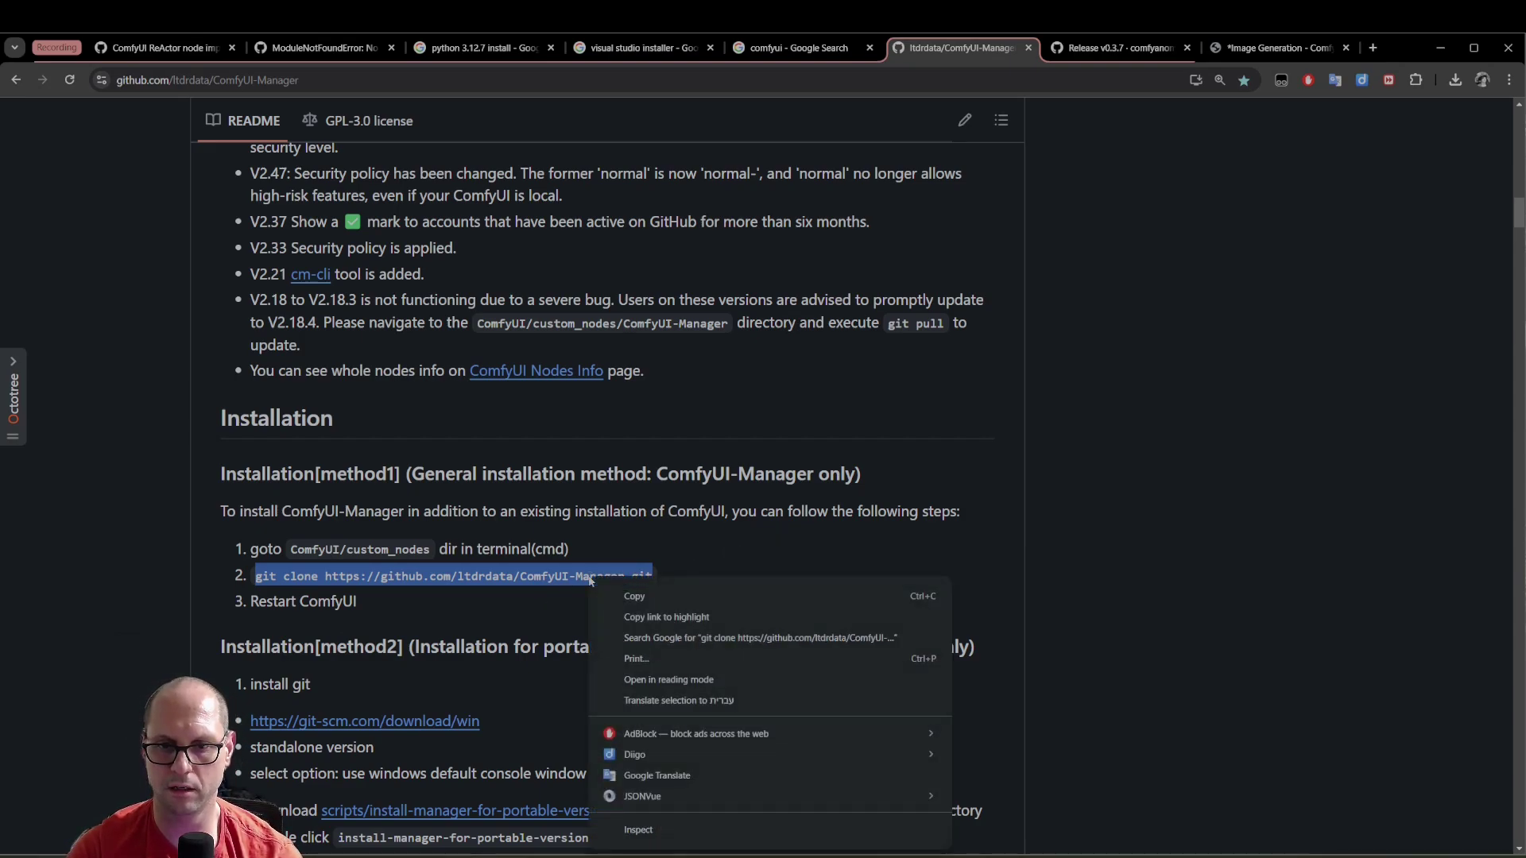
click(653, 598)
click(766, 578)
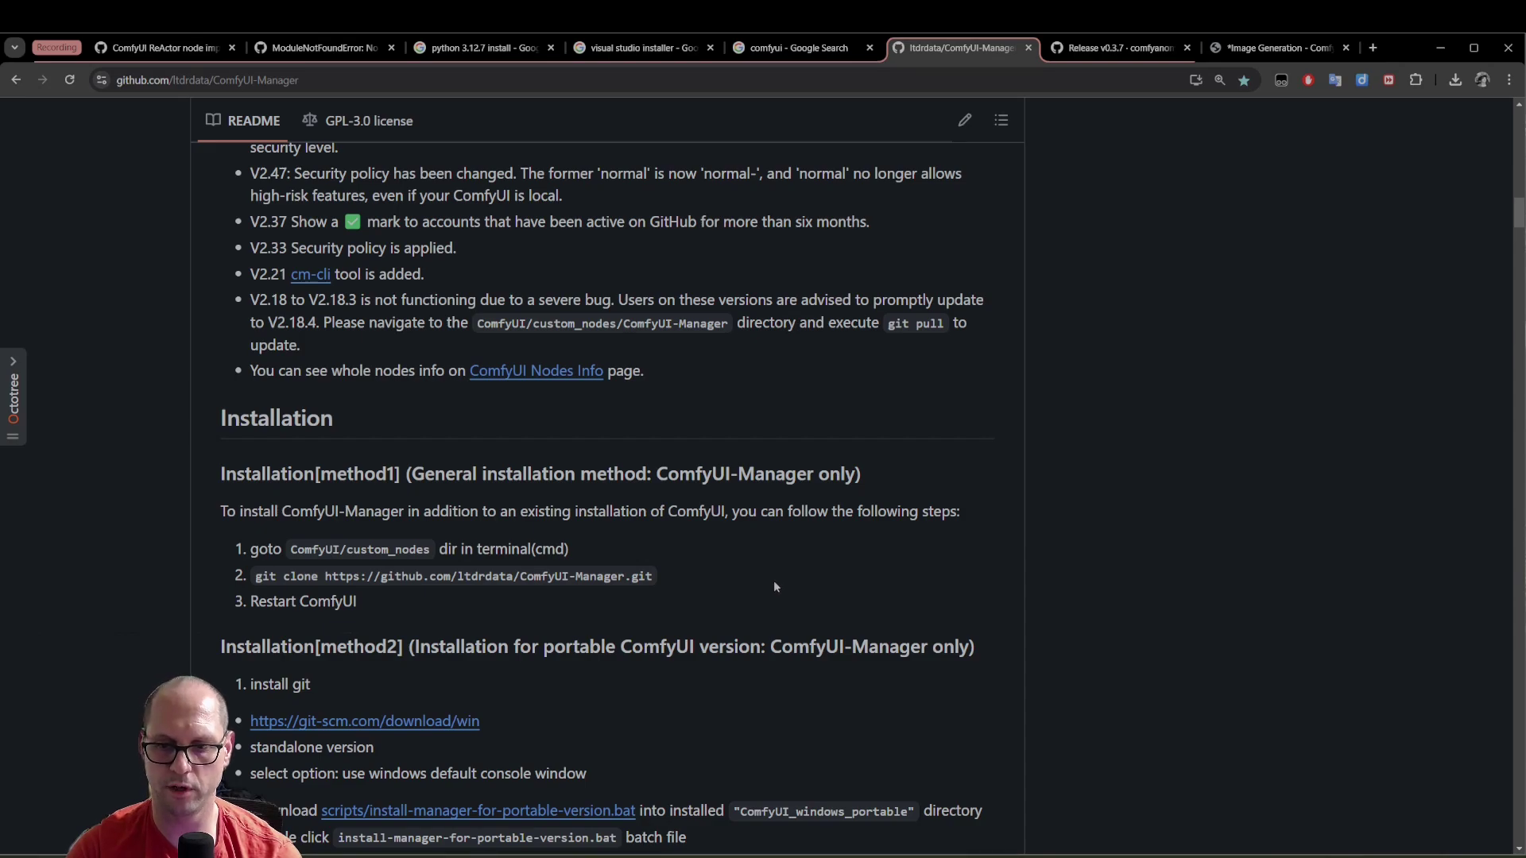
Paste and run the git clone command in the custom_nodes PowerShell prompt
key(alt+Tab)
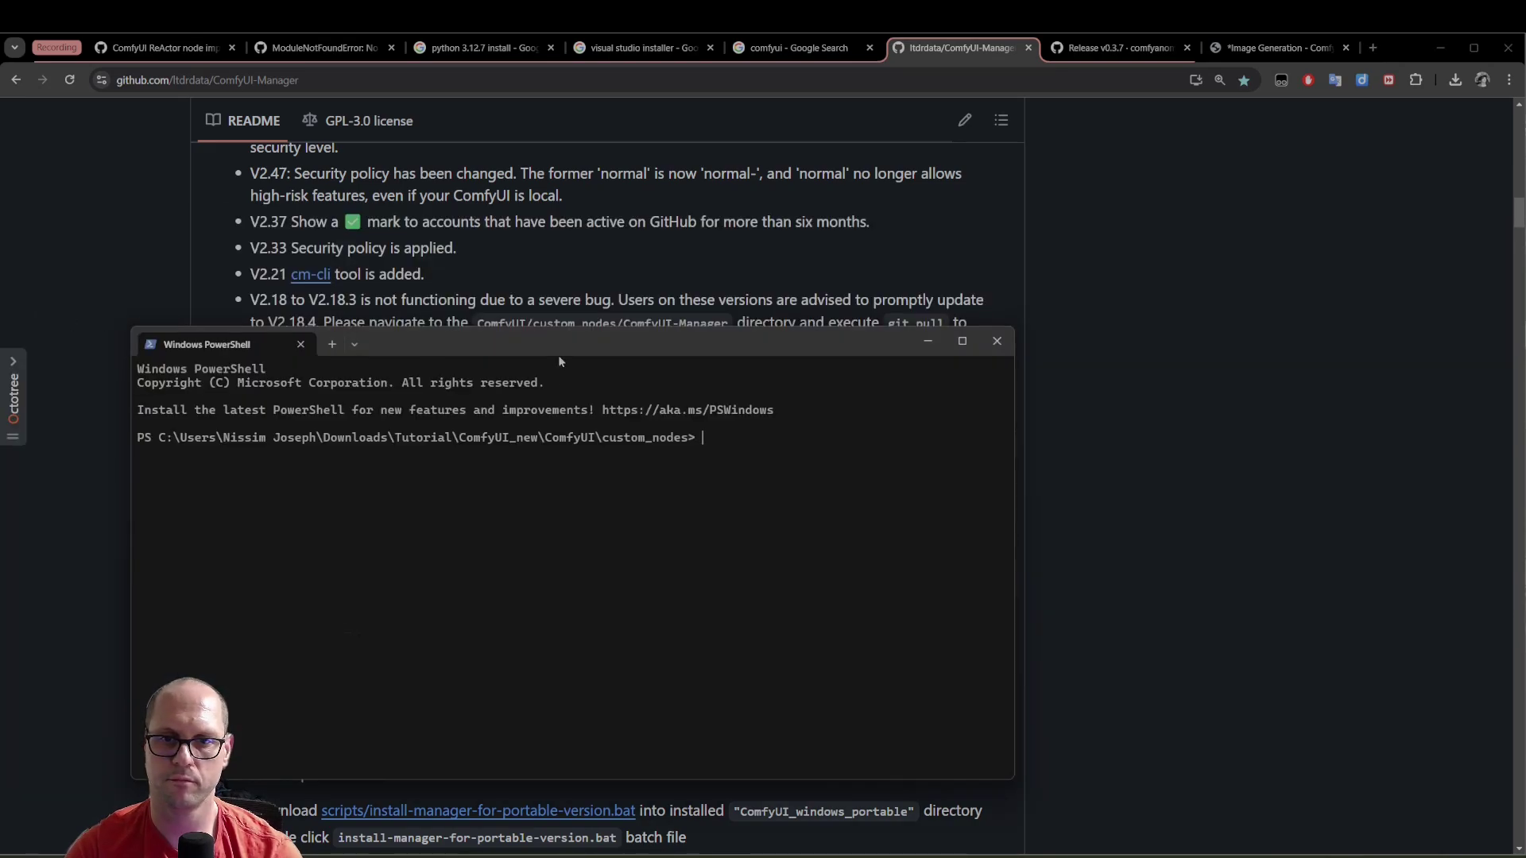
drag(560, 354, 512, 330)
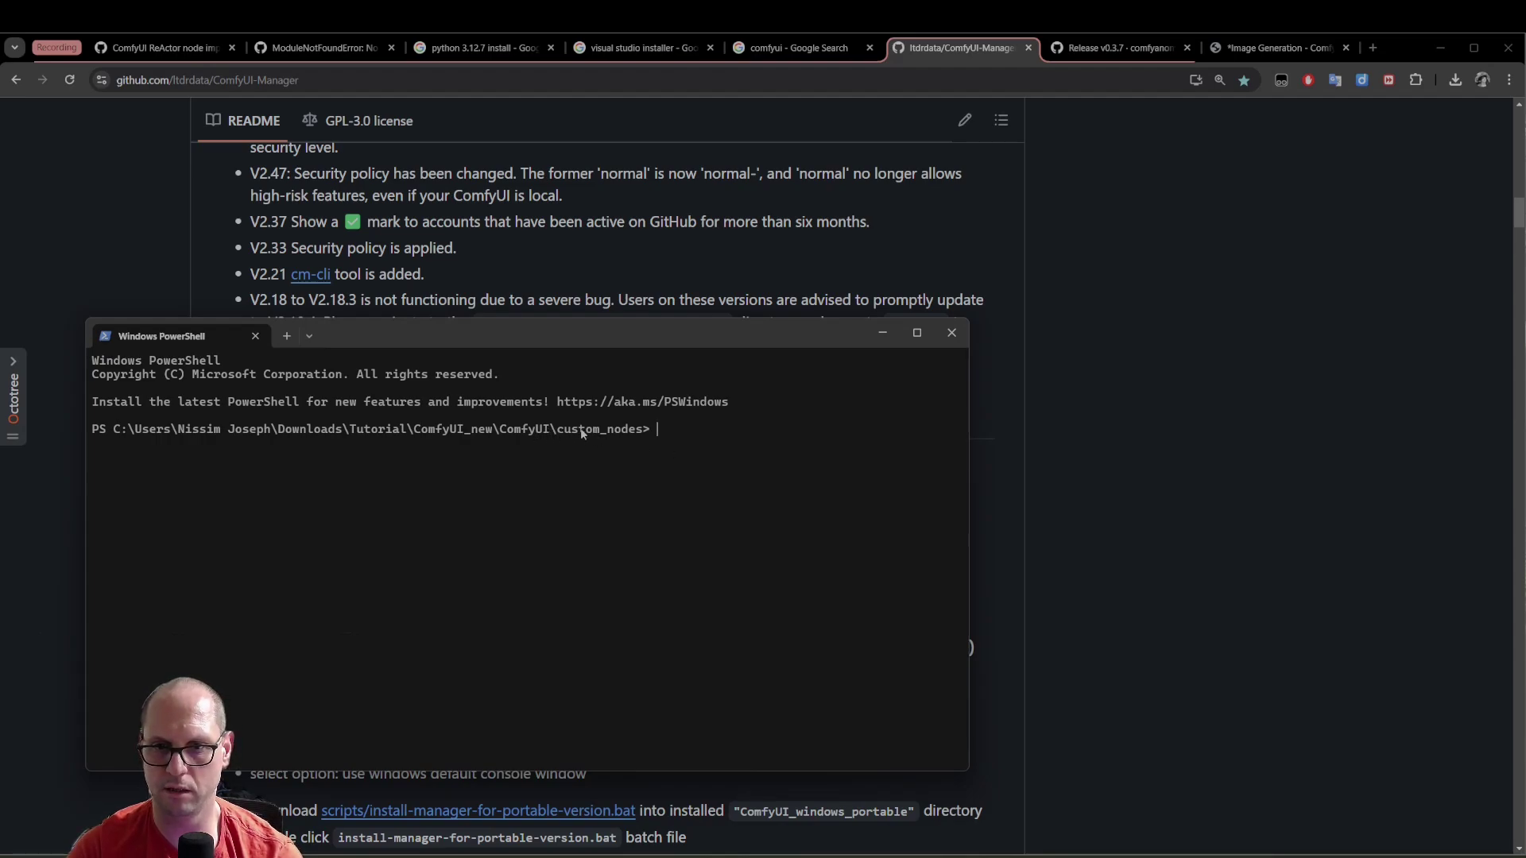
key(ctrl+v)
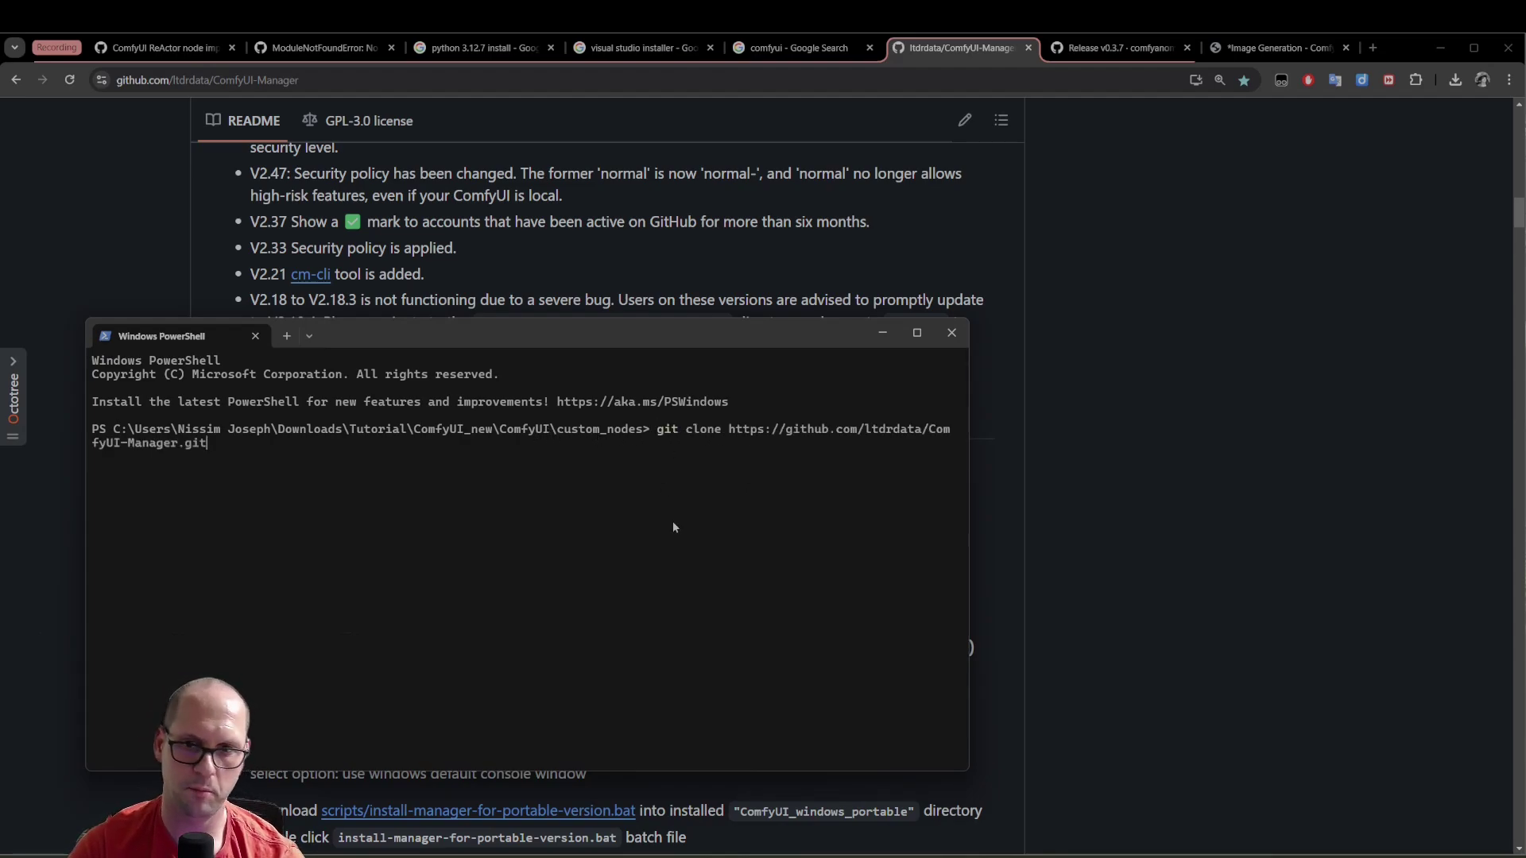
key(Return)
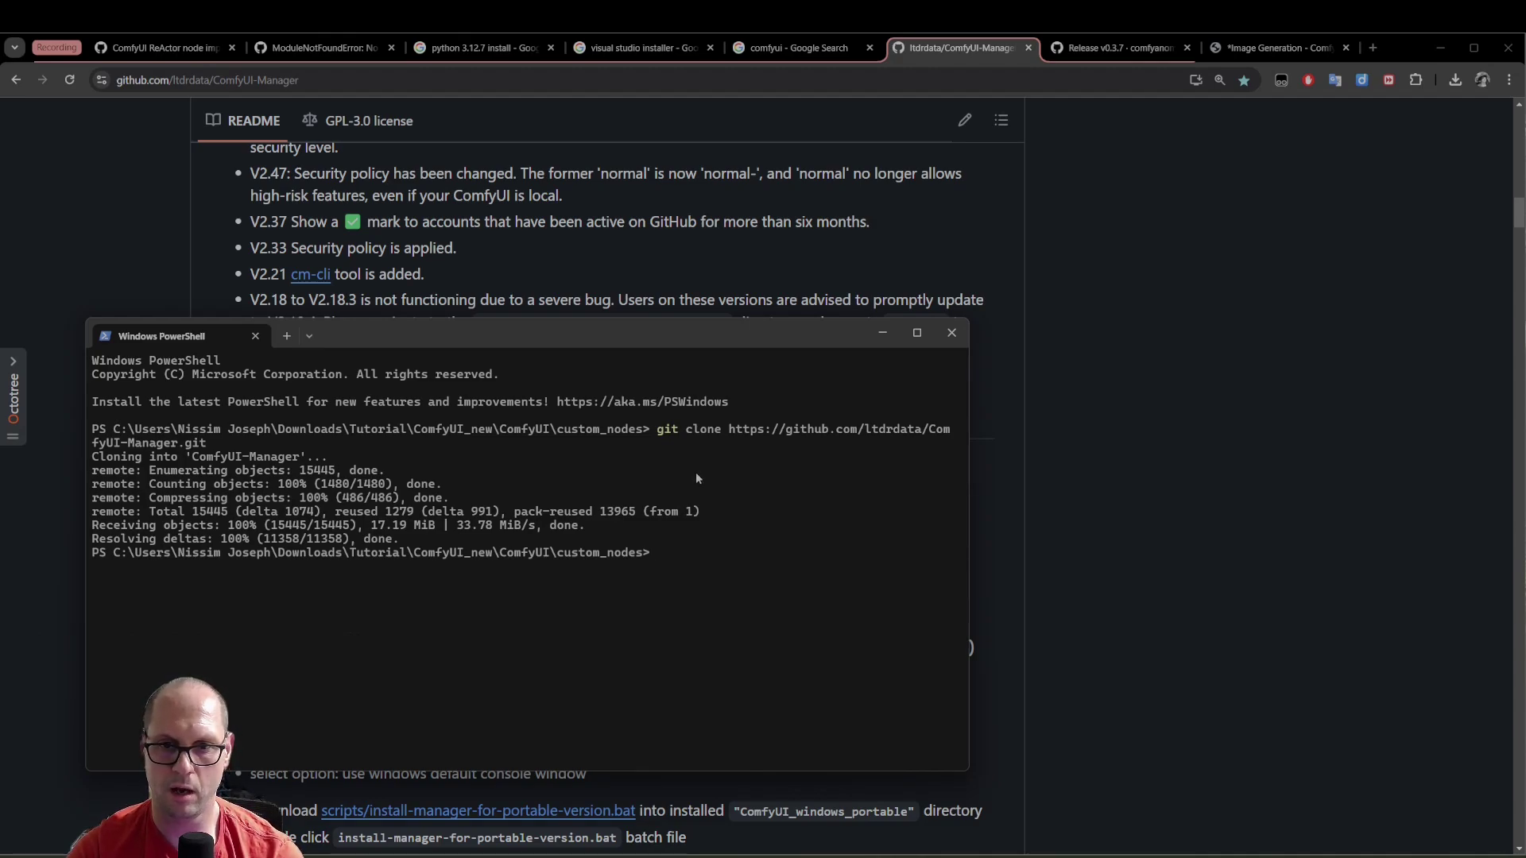
key(alt+Tab)
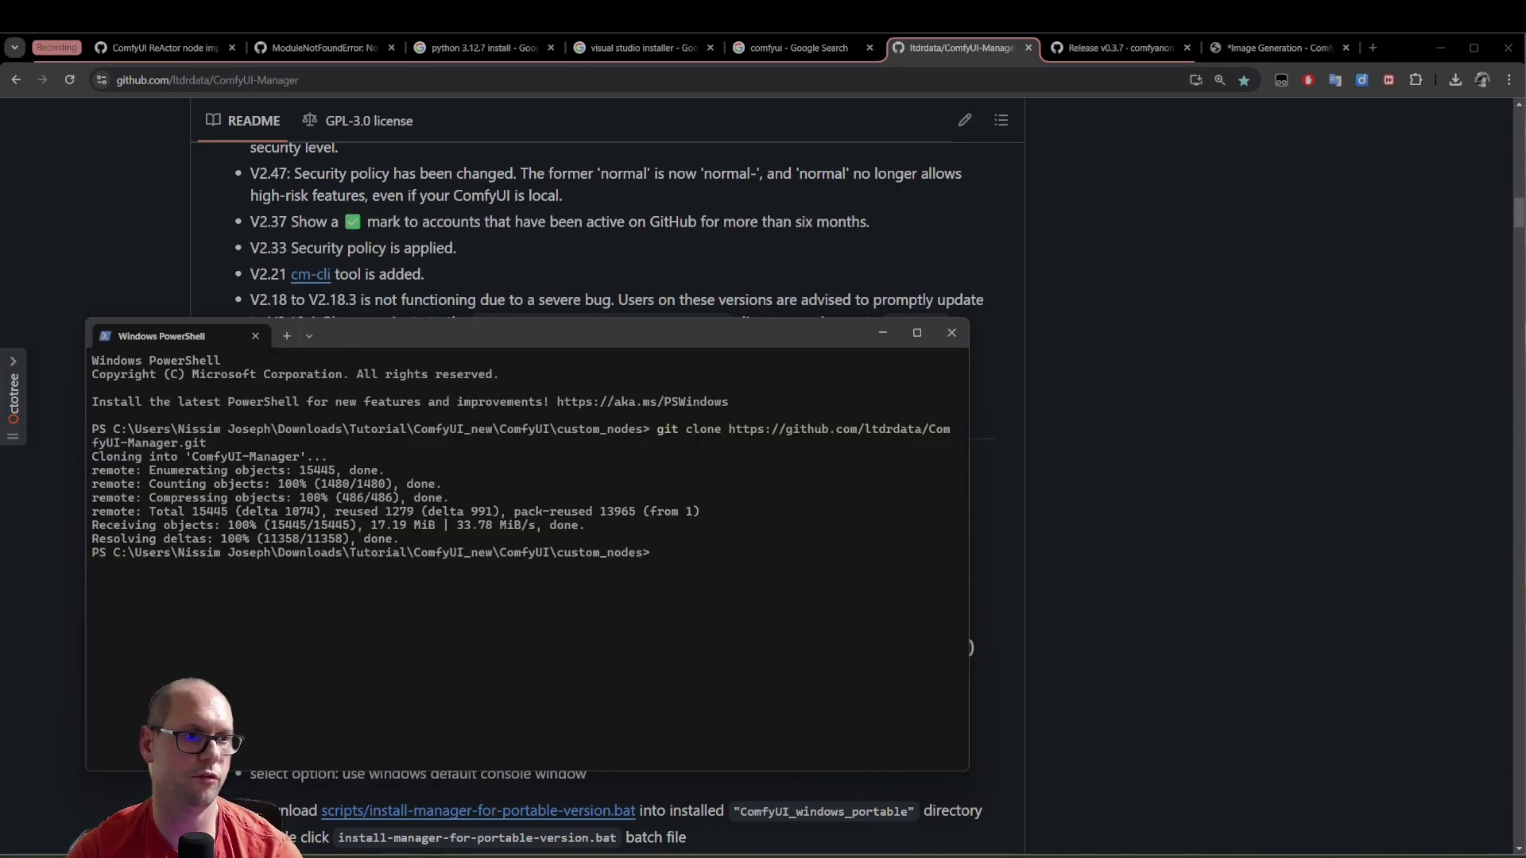
key(alt+Tab)
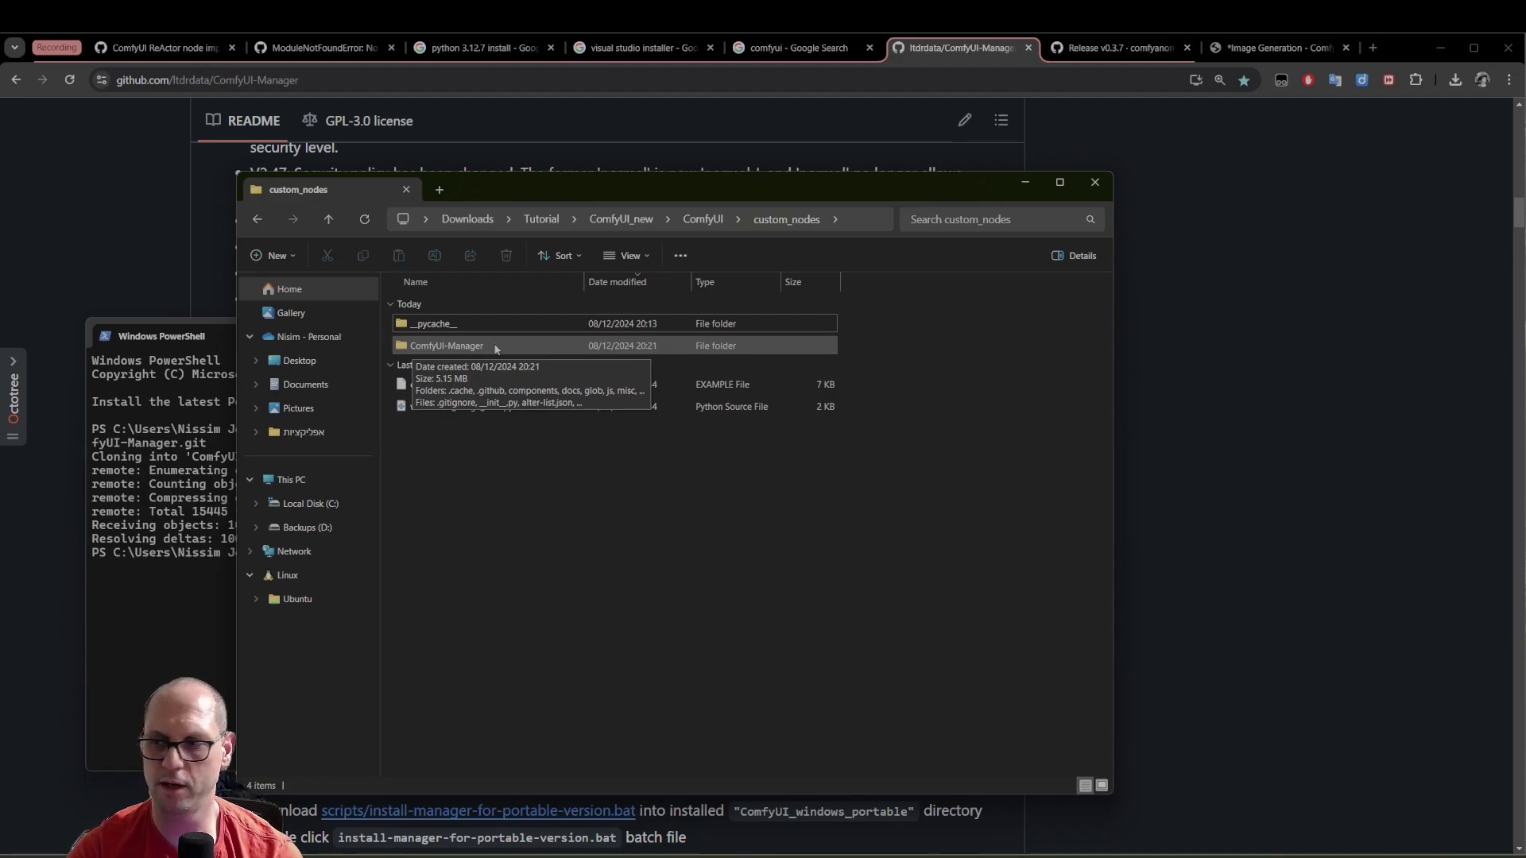
Check the new ComfyUI-Manager folder, then launch run_nvidia_gpu.bat from ComfyUI_new
double_click(496, 348)
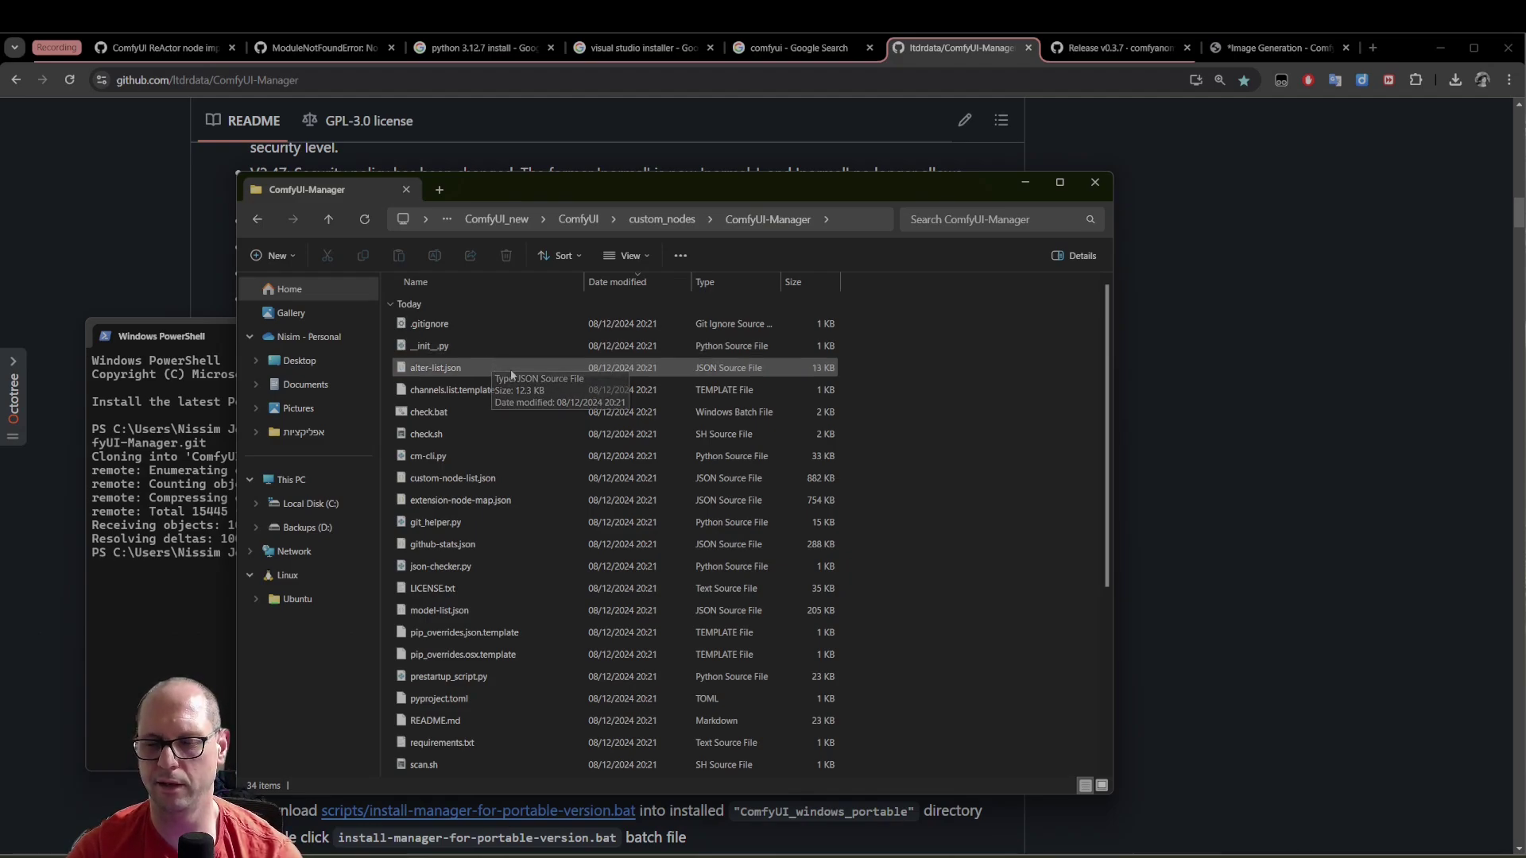
key(alt+Left)
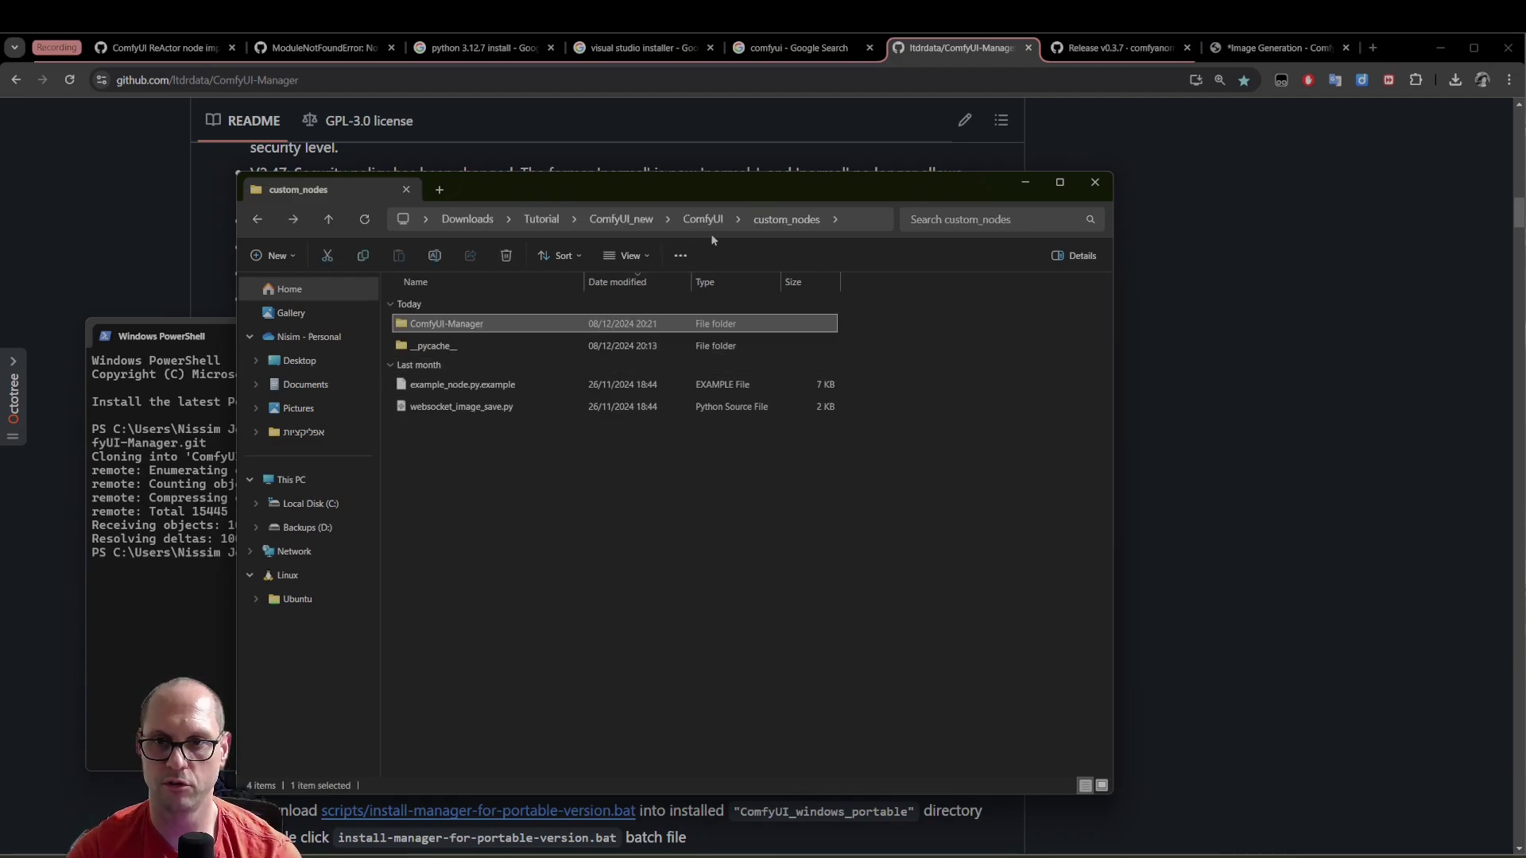
click(619, 219)
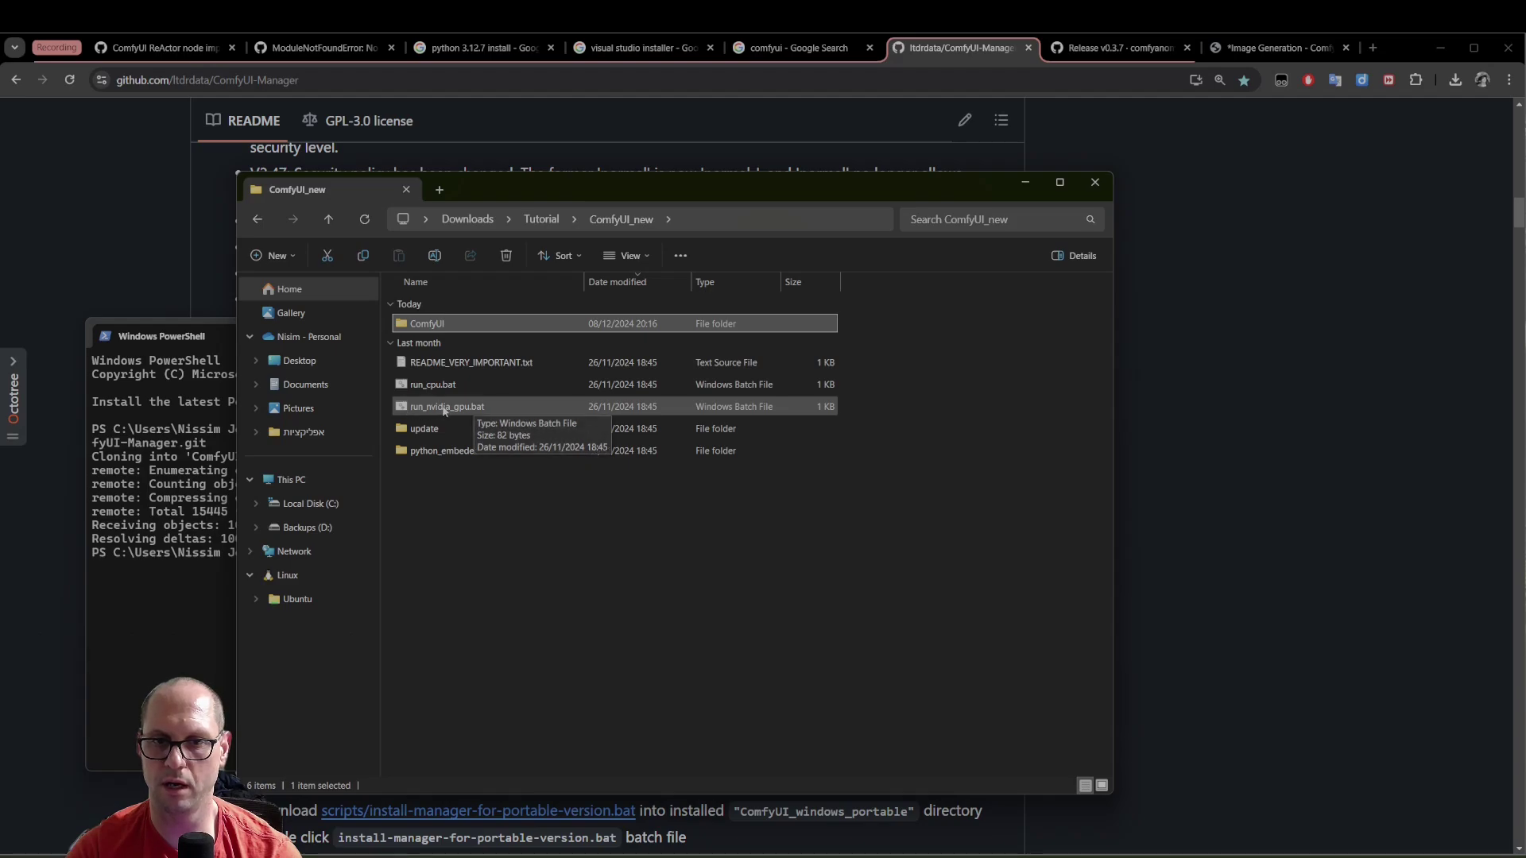
double_click(470, 407)
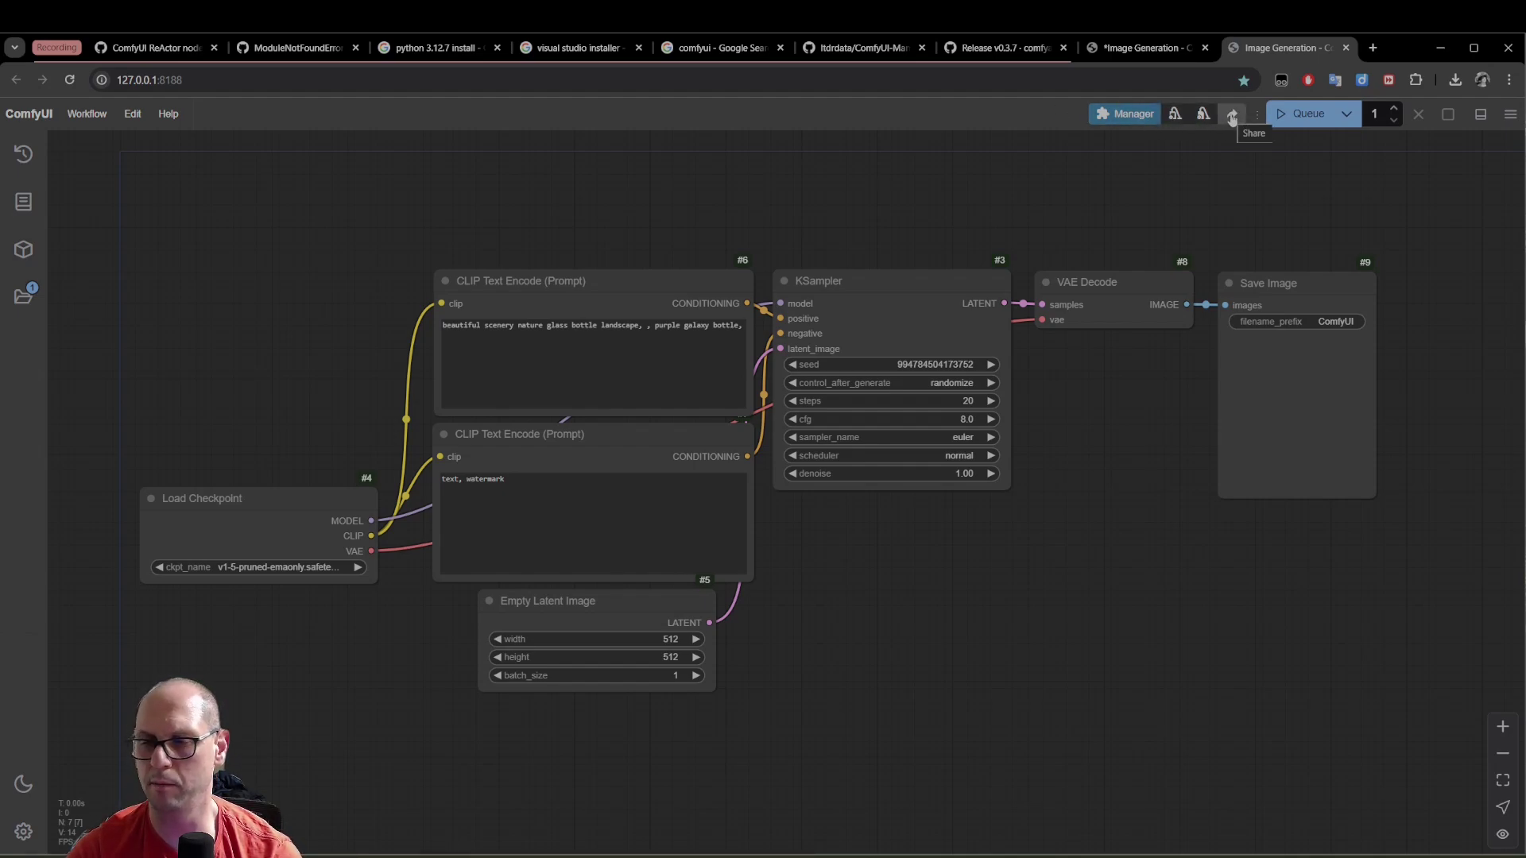
Queue the workflow and dismiss the validation error about missing v1-5-pruned-emaonly.safetensors
click(1123, 118)
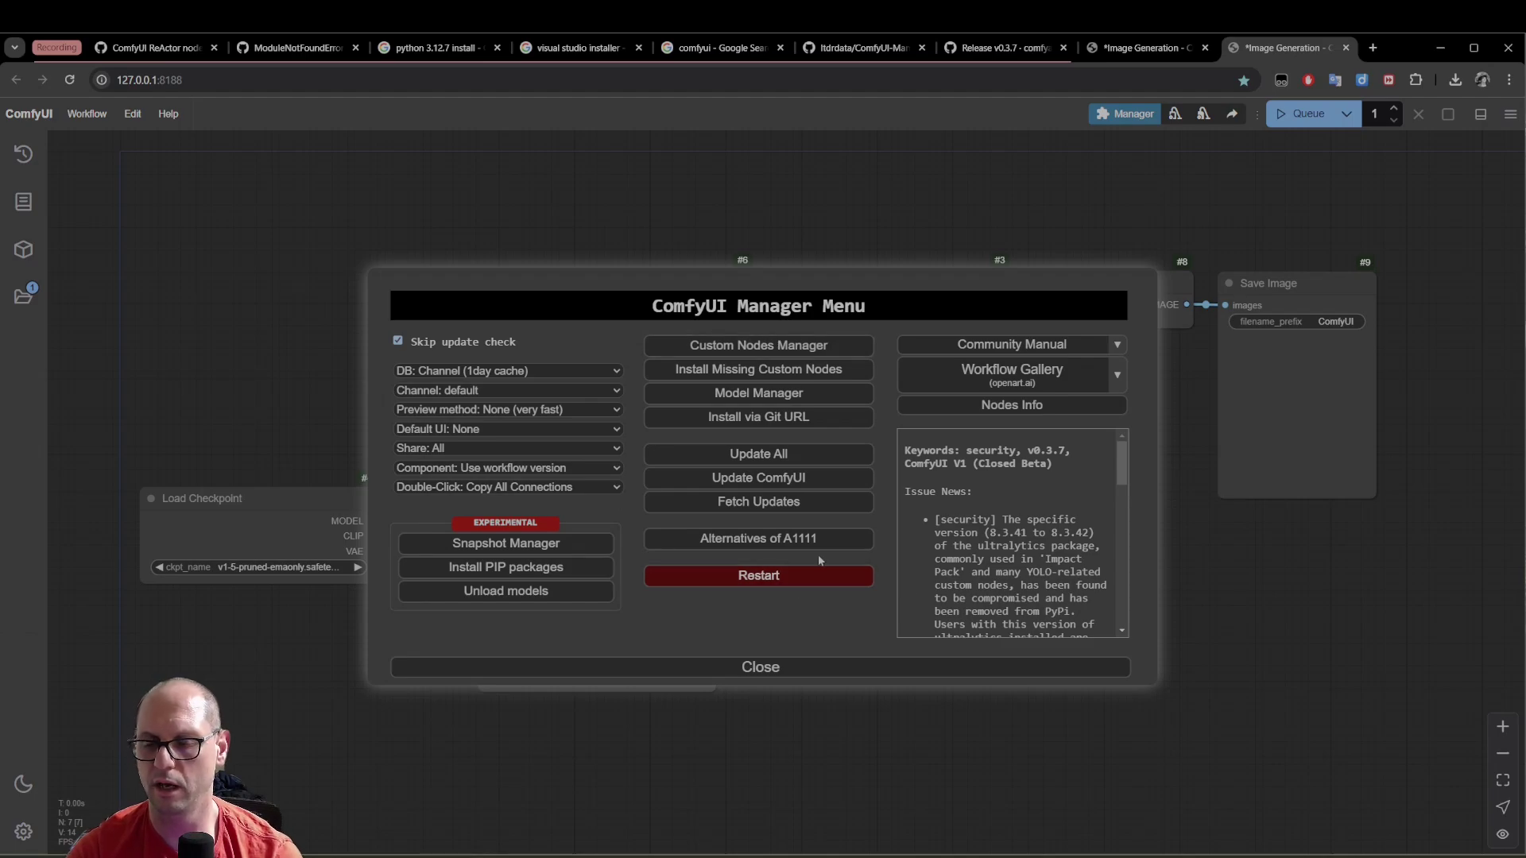
click(784, 666)
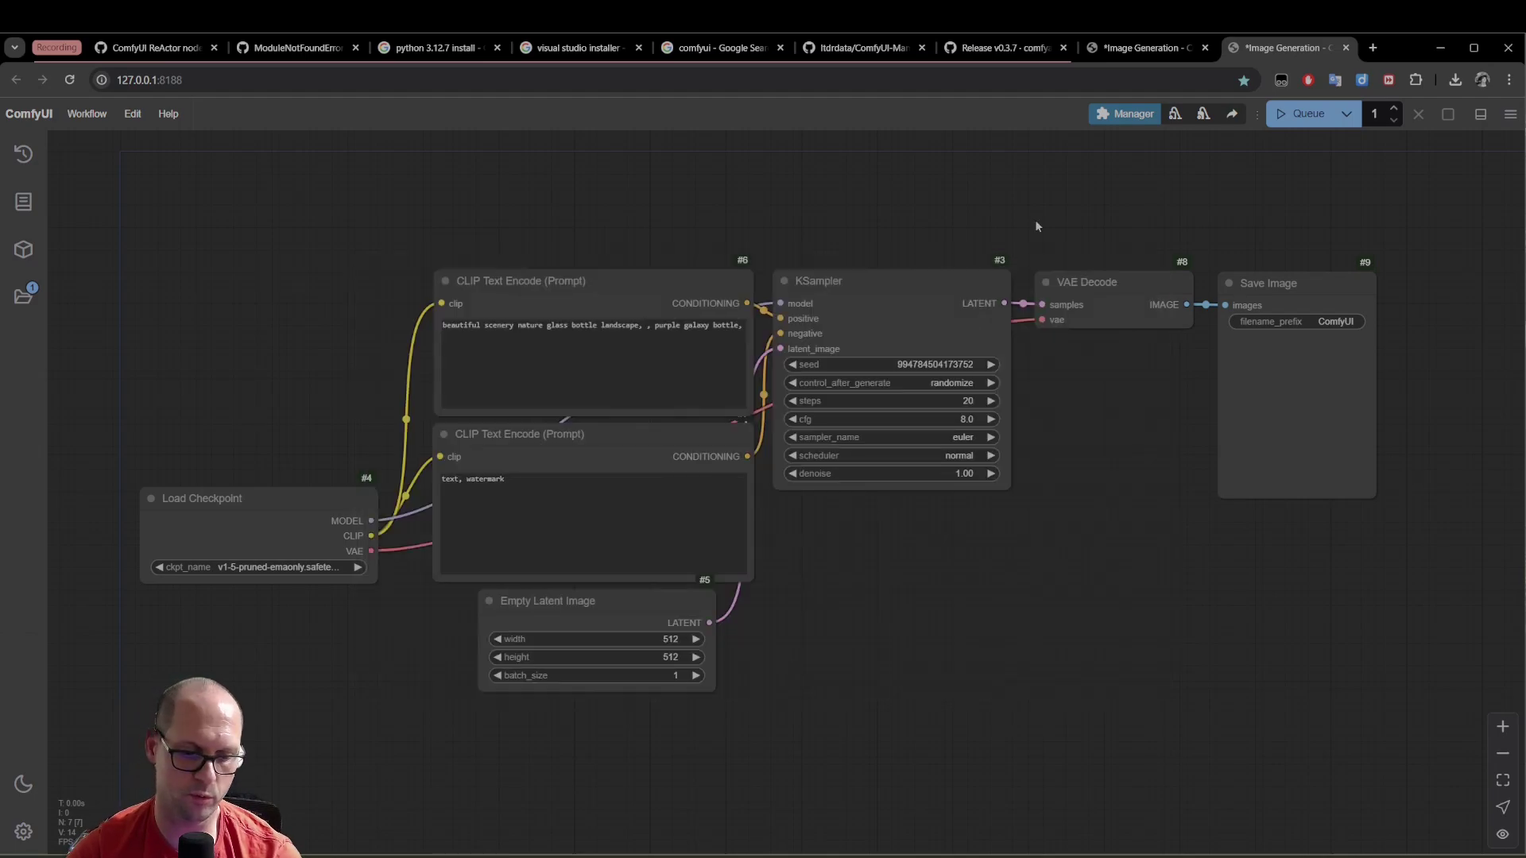
click(1284, 116)
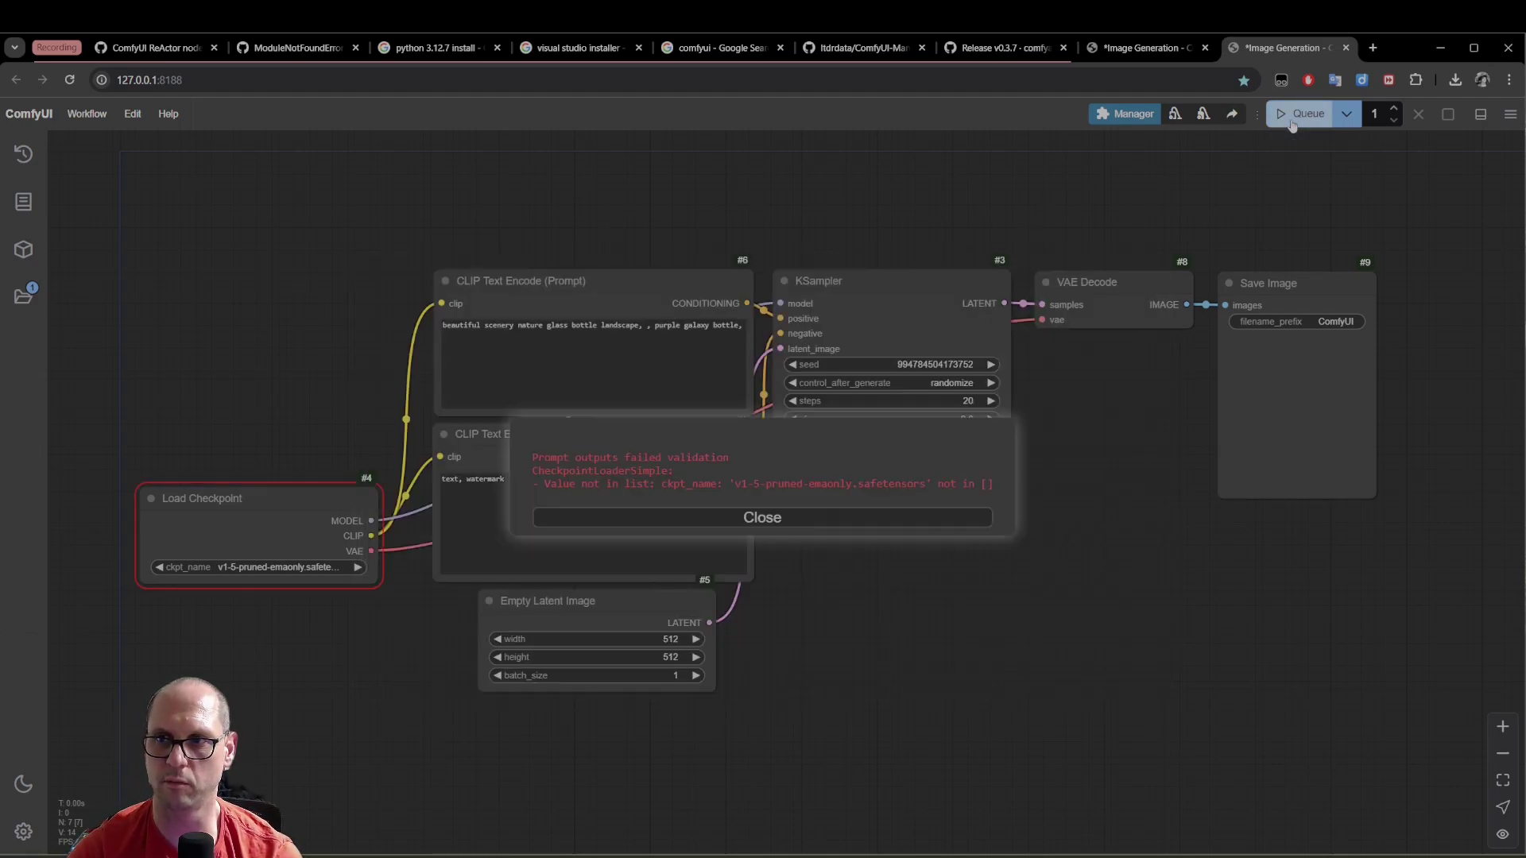
click(693, 518)
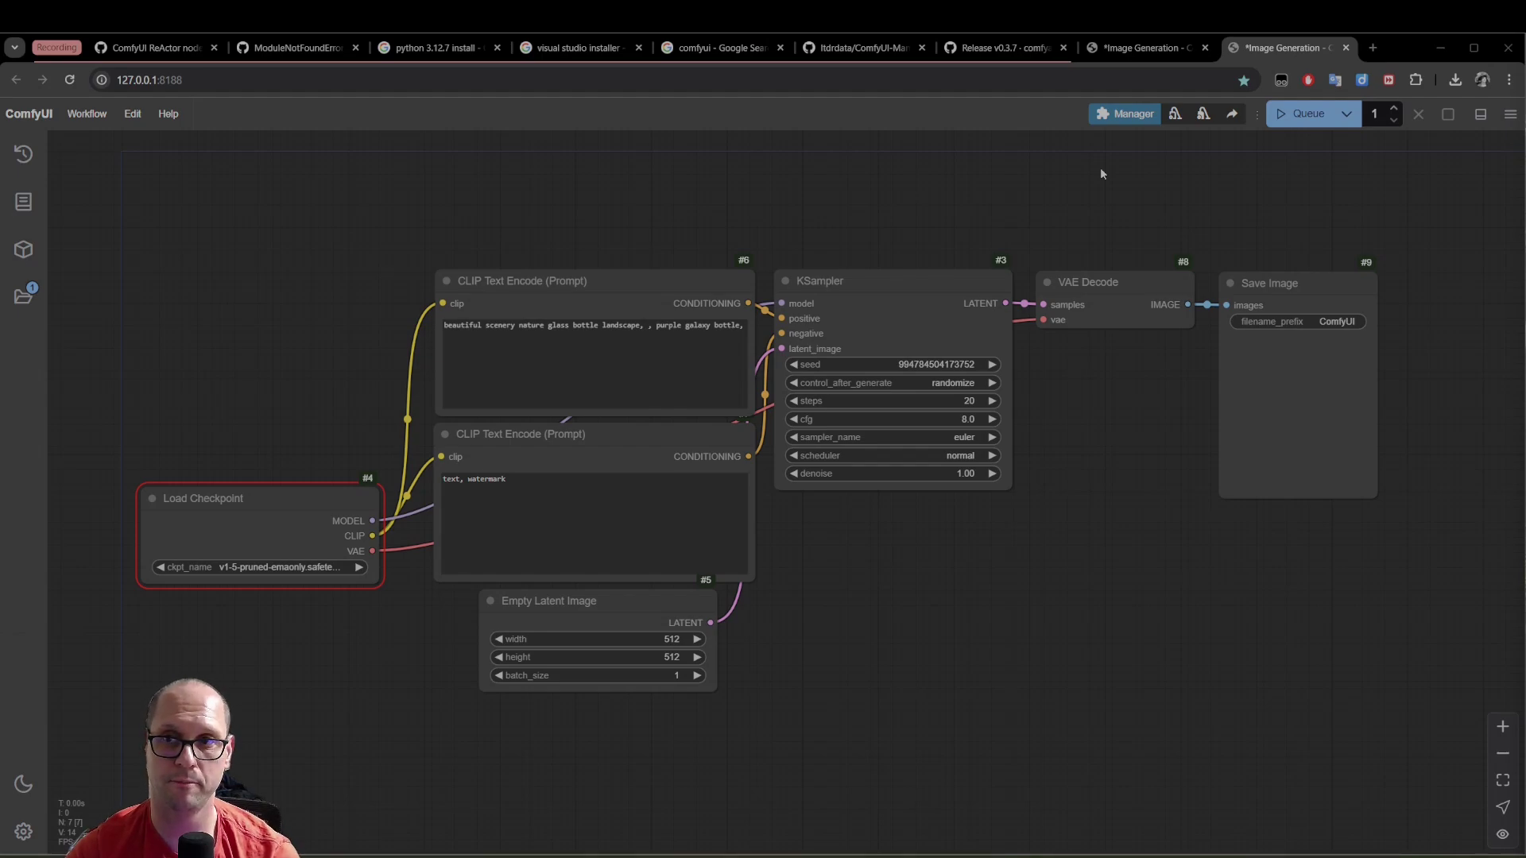
Search the Manager's model list for 'sd_xl' and install sd_xl_base_1.0.safetensors
click(1113, 115)
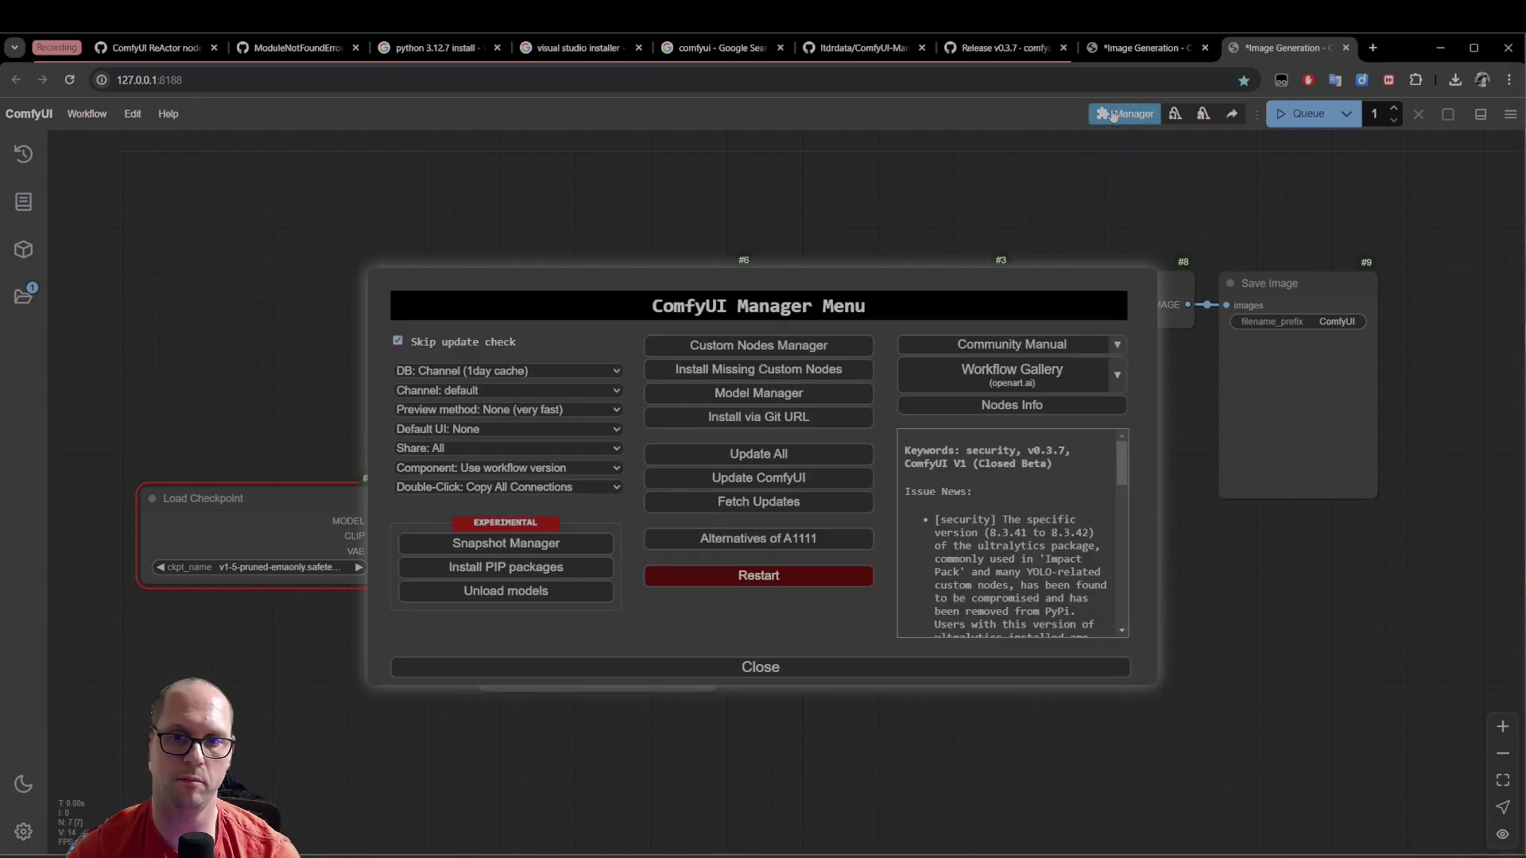
click(777, 394)
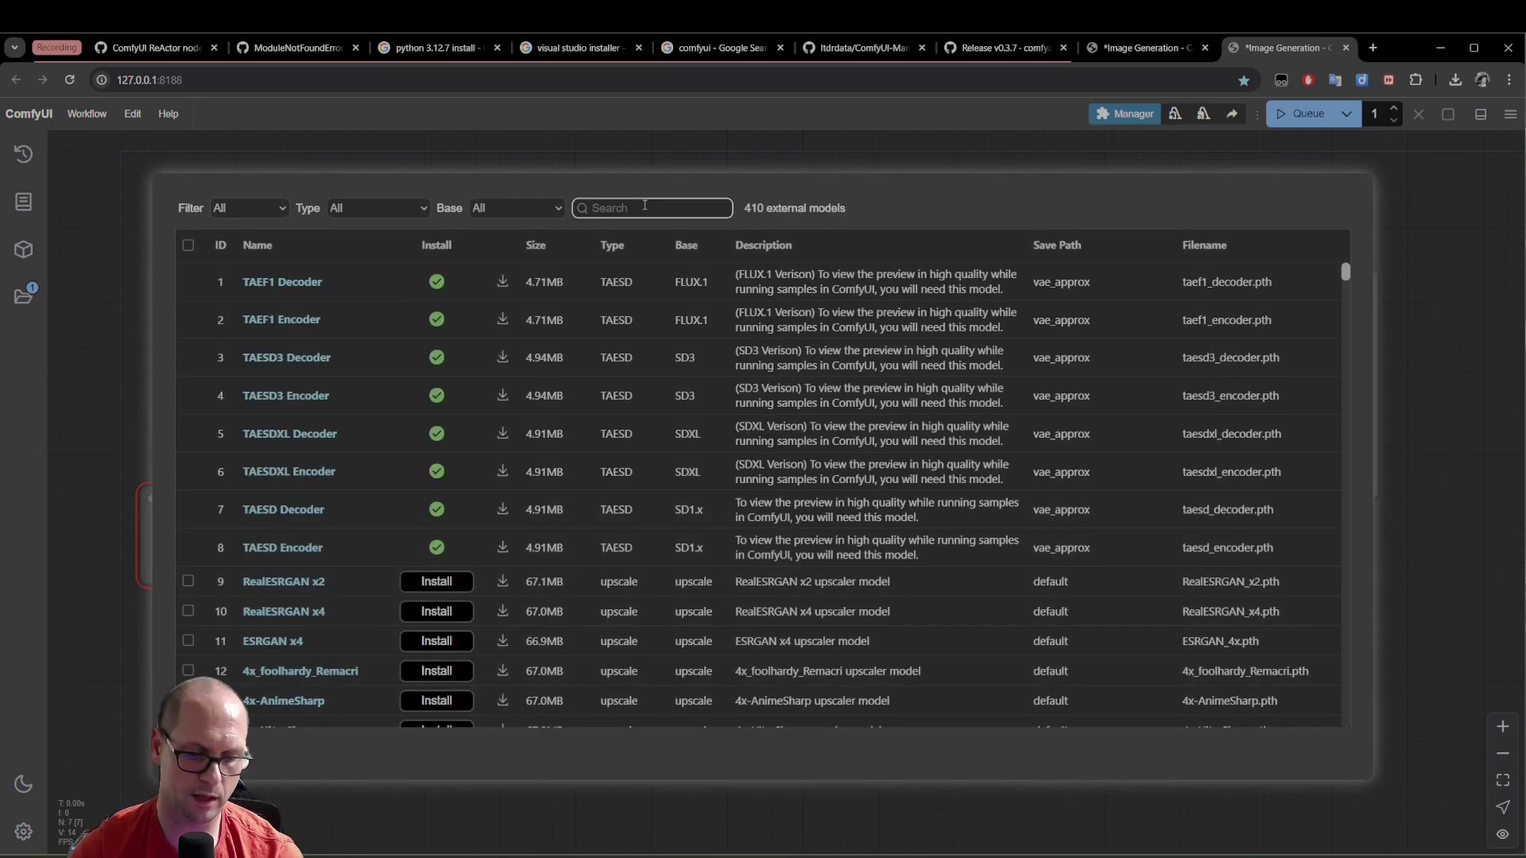
text(sd_xl)
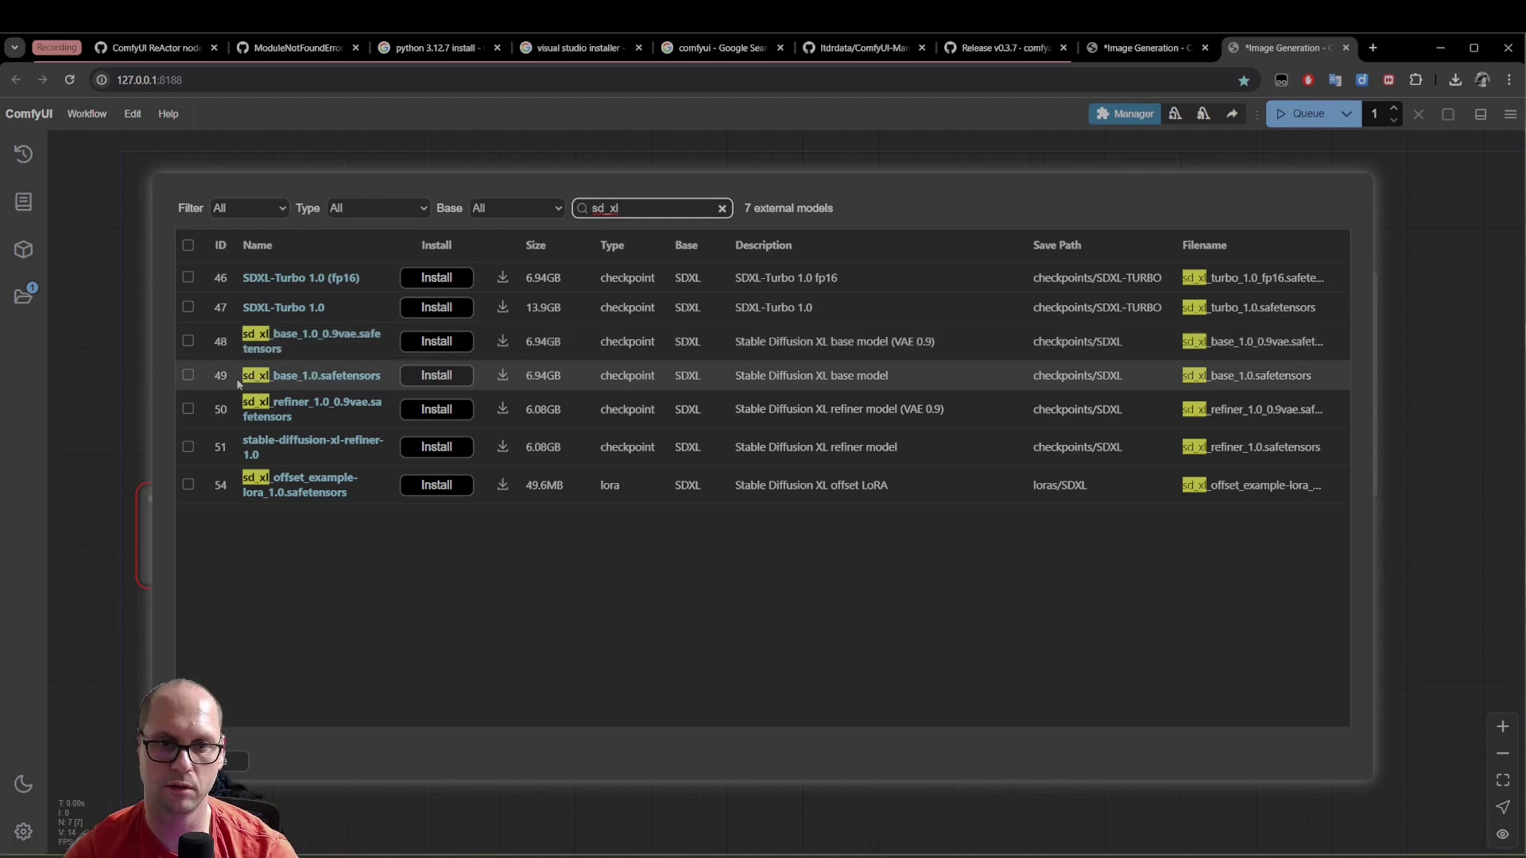
click(452, 380)
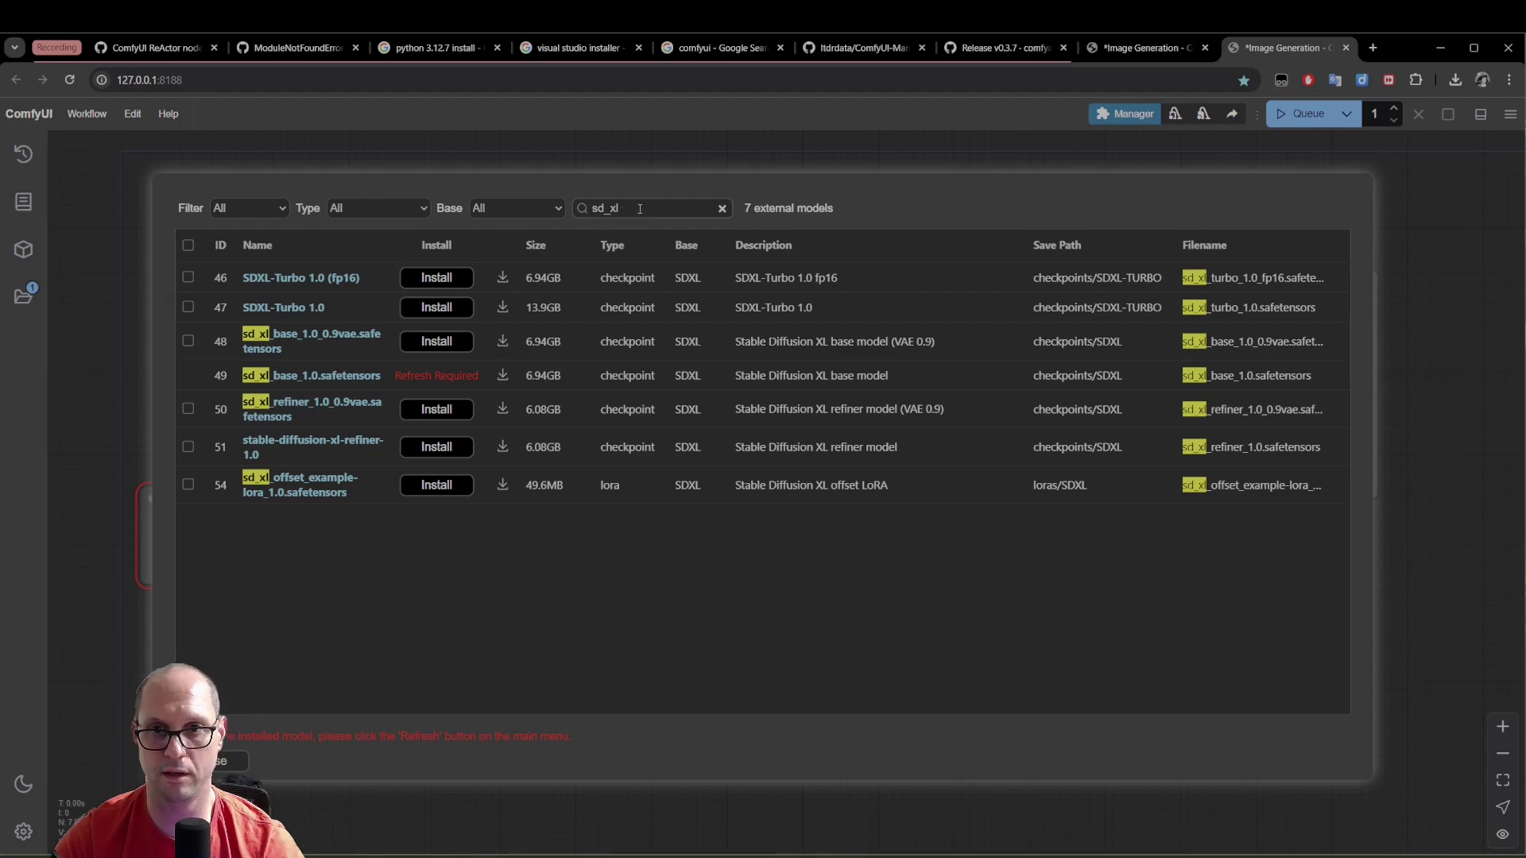
Search the model list for '1-5', clear the search, and close the list
drag(628, 208, 588, 208)
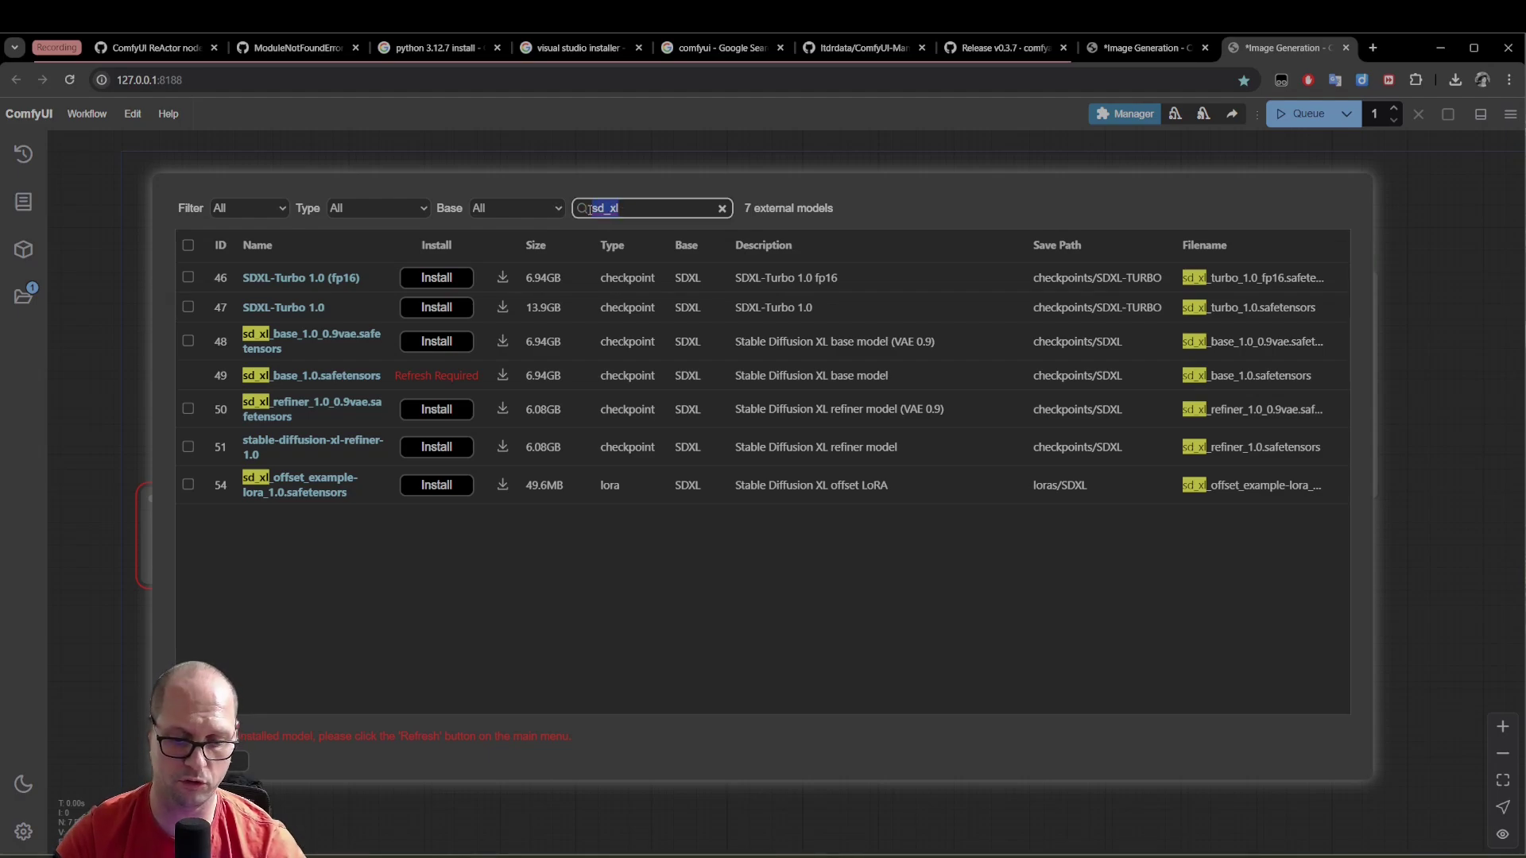
text(1-5)
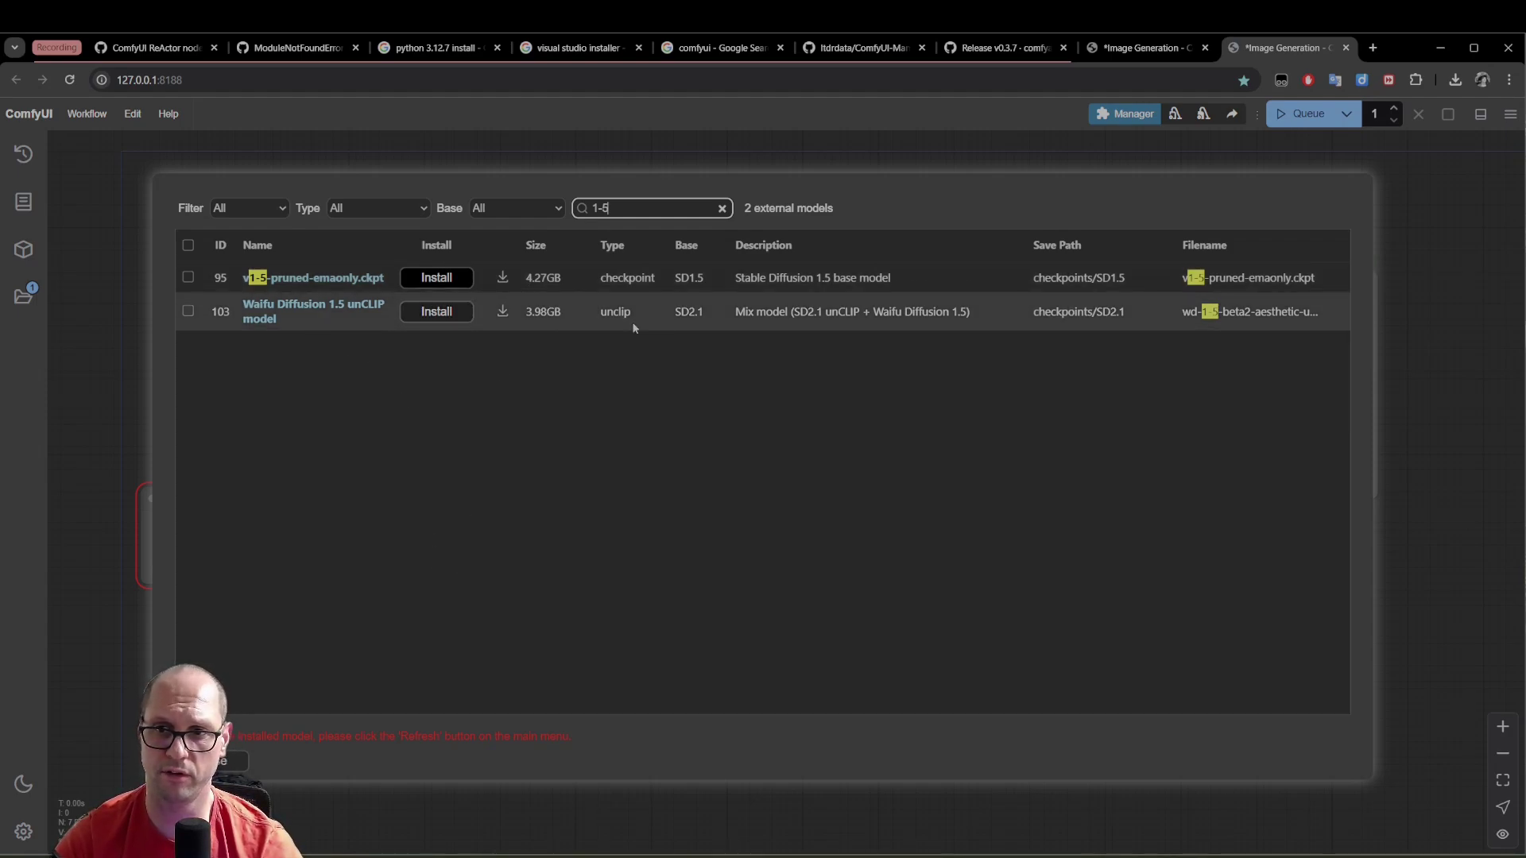
click(722, 210)
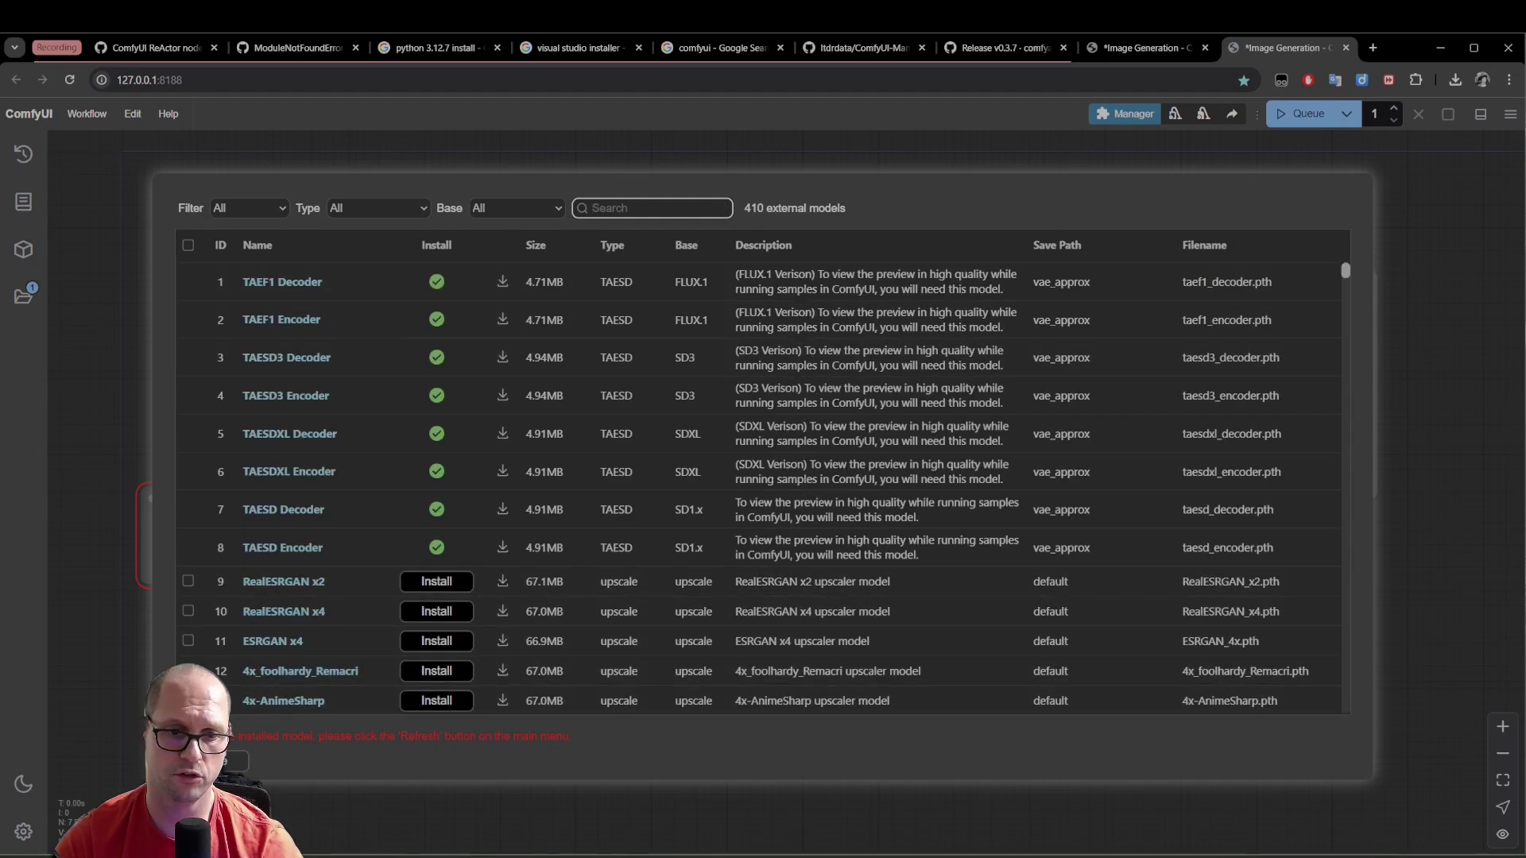
key(Escape)
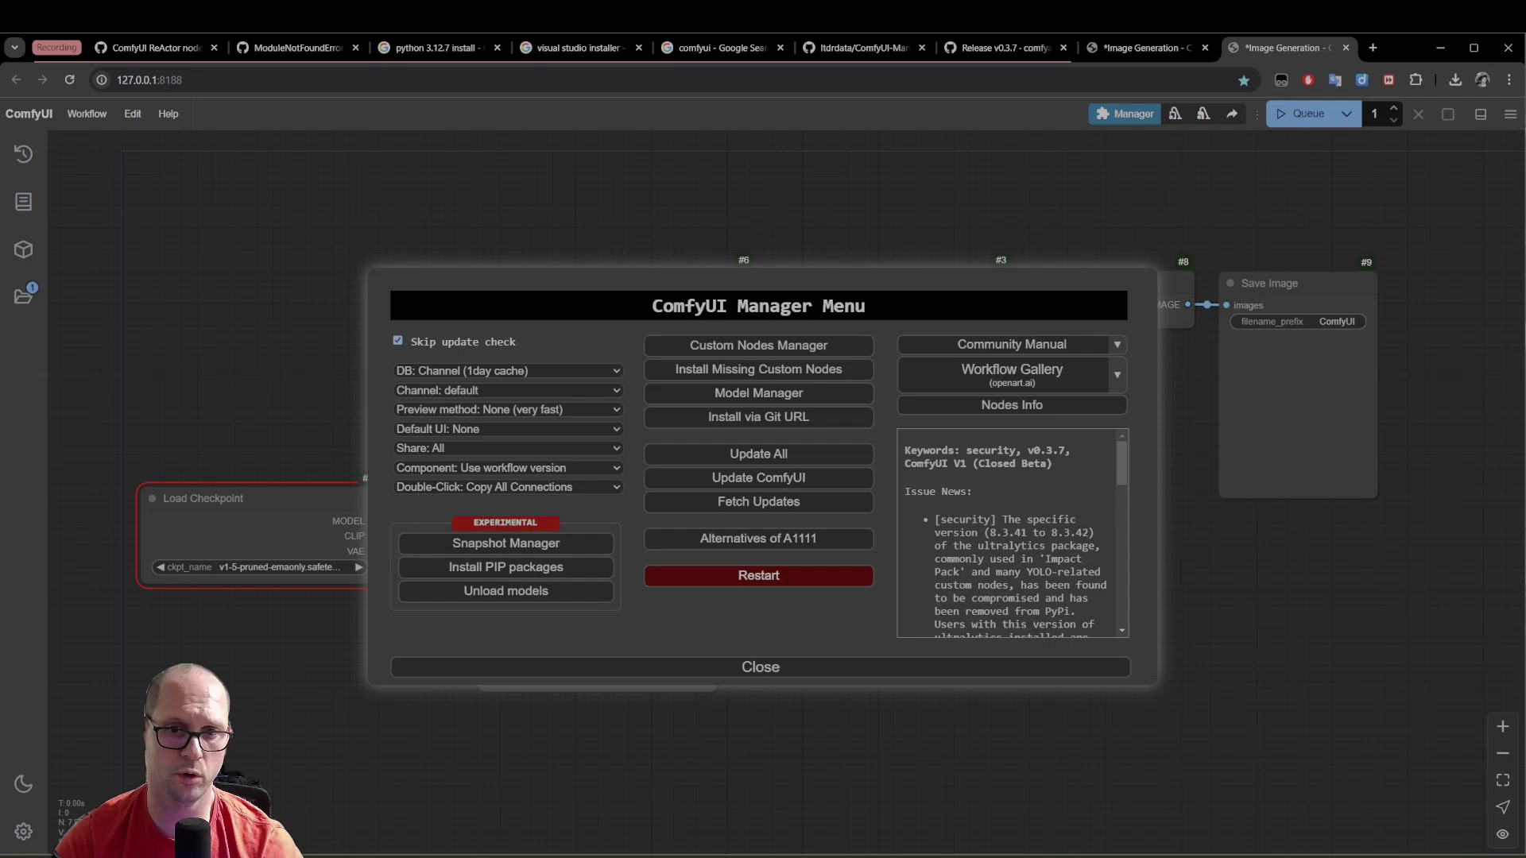
Close the Manager menu and refresh node definitions from the Edit menu
click(741, 669)
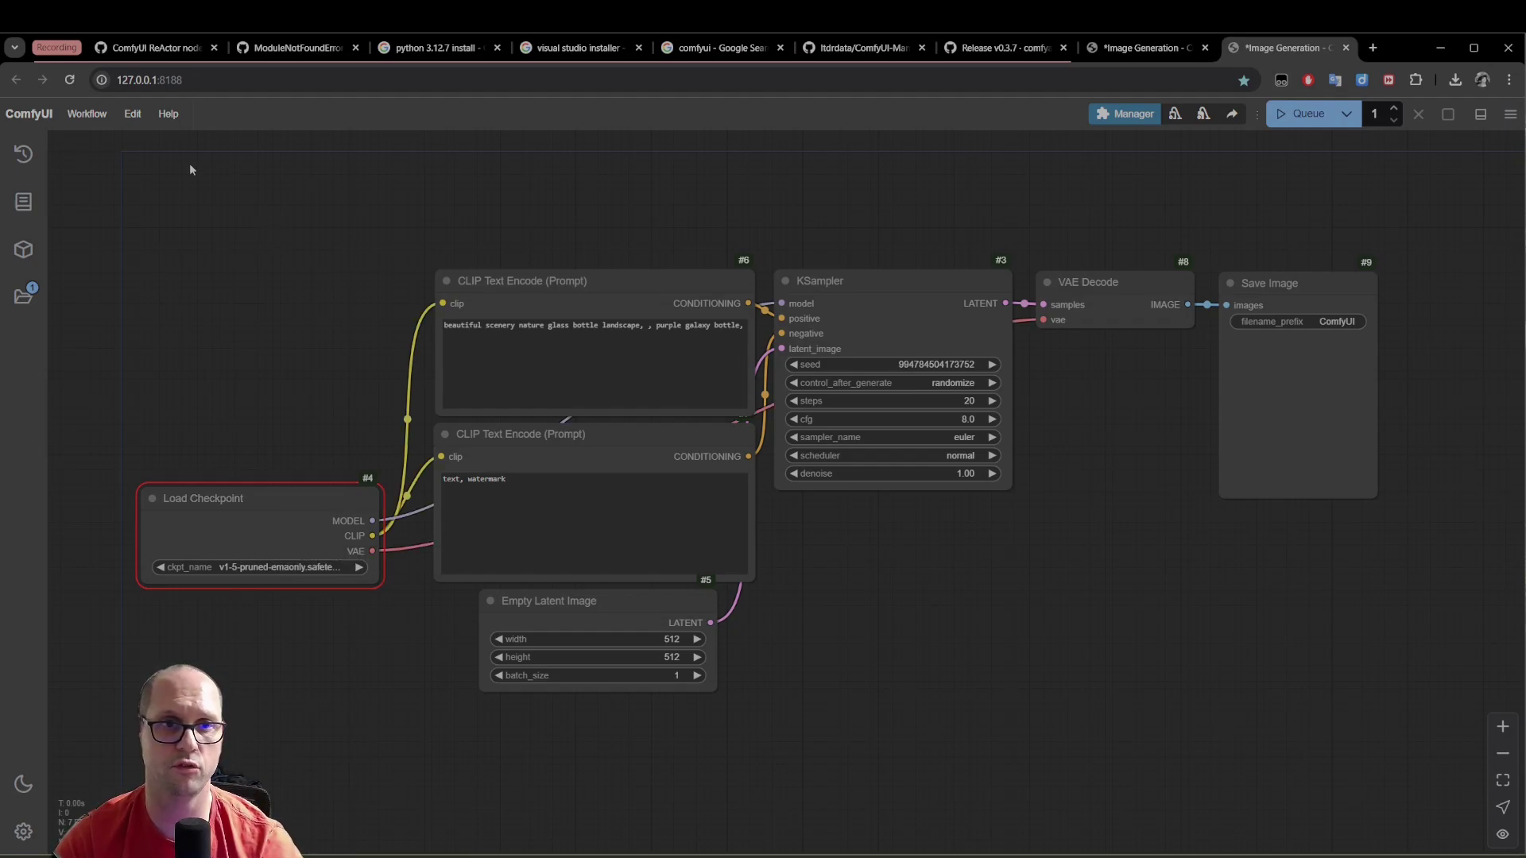
click(131, 115)
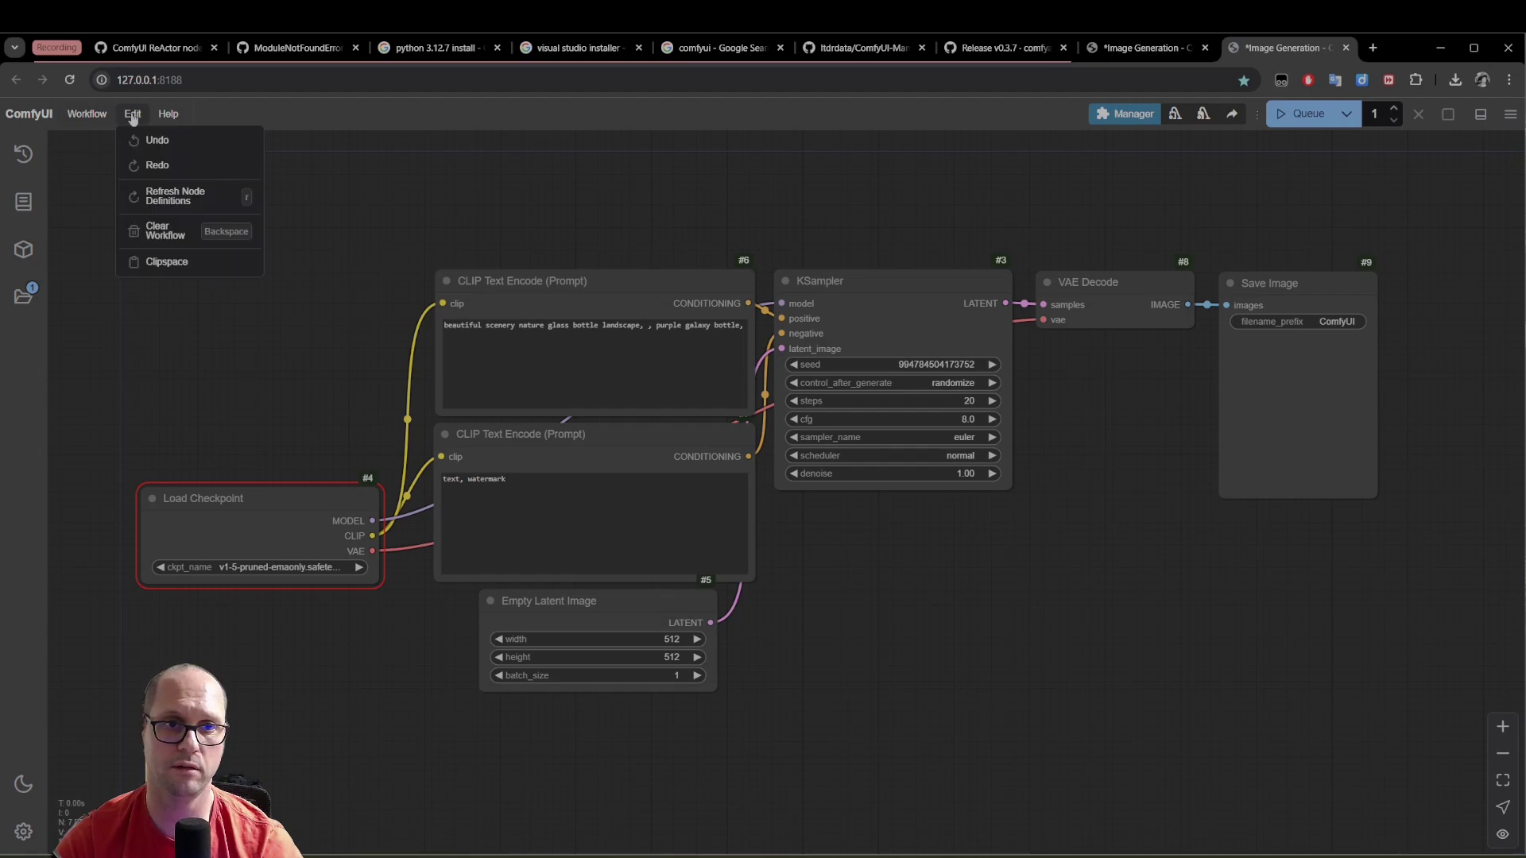
click(212, 204)
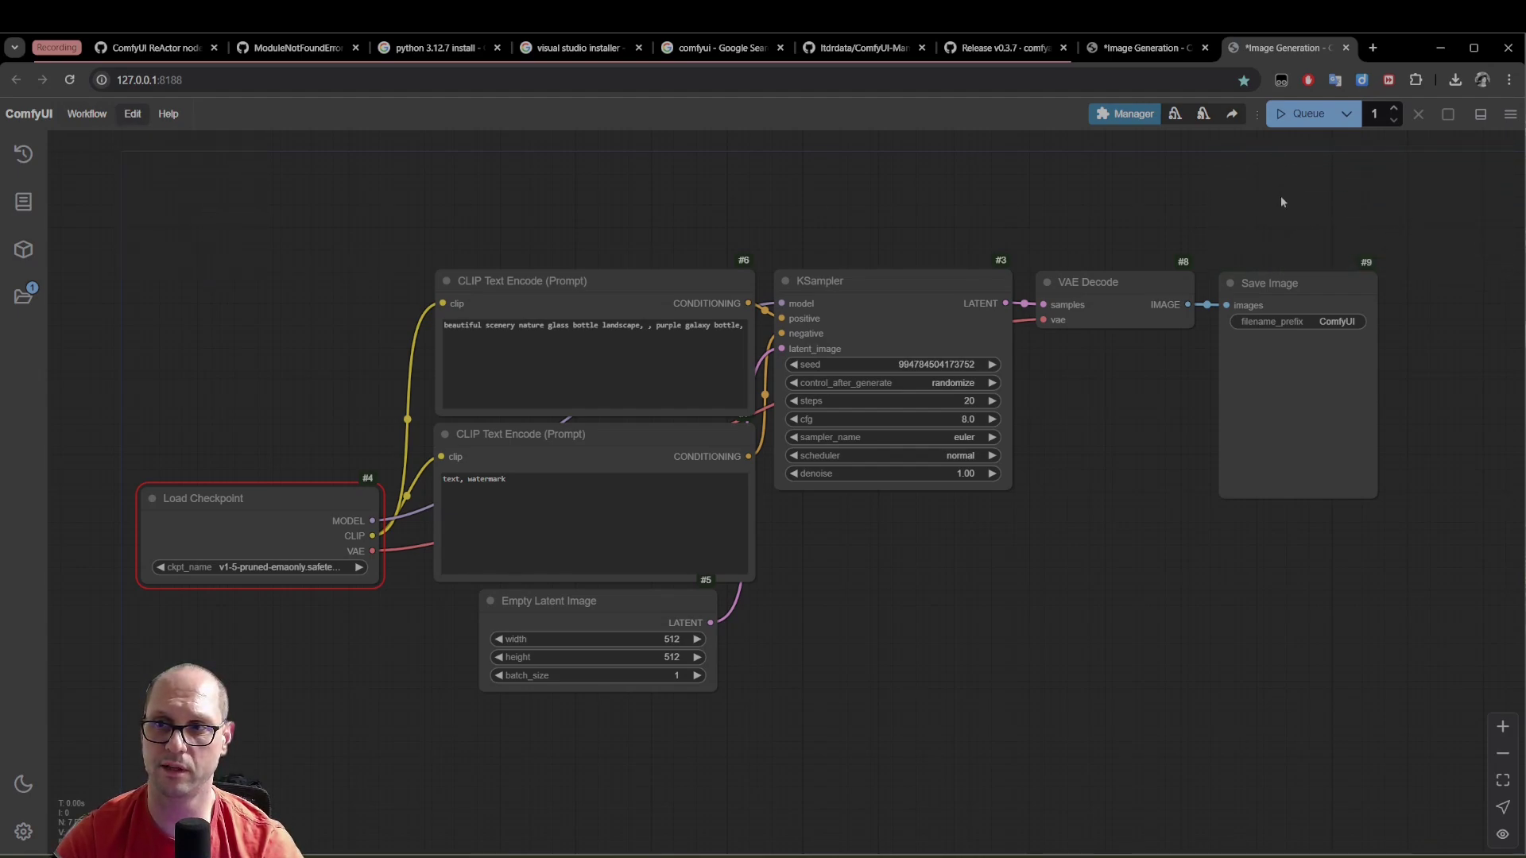
Set Load Checkpoint's ckpt_name to SDXL\sd_xl_base_1.0.safetensors and queue the workflow
click(281, 569)
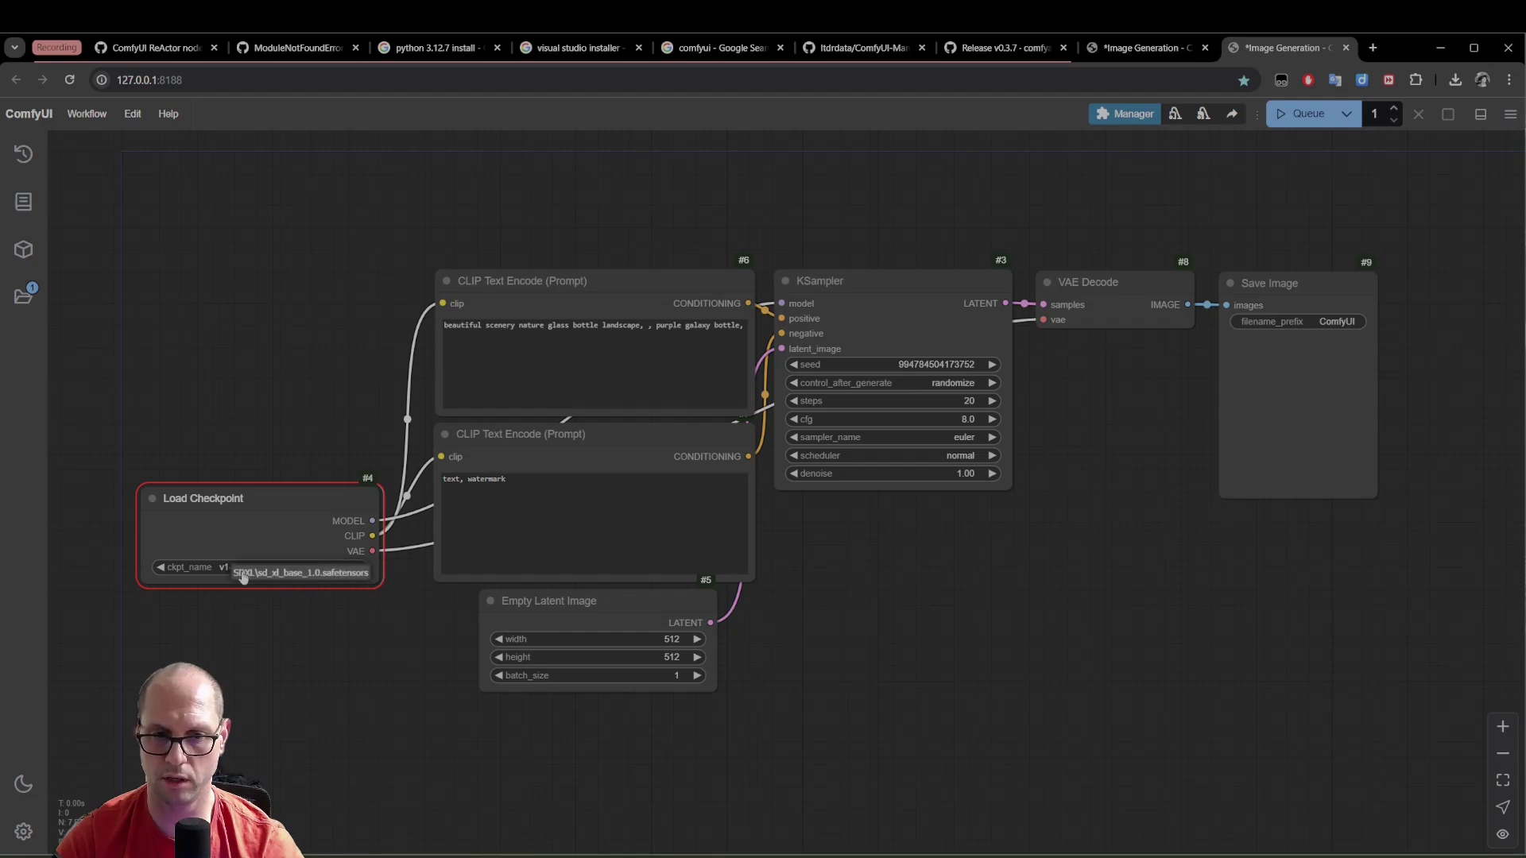
click(302, 578)
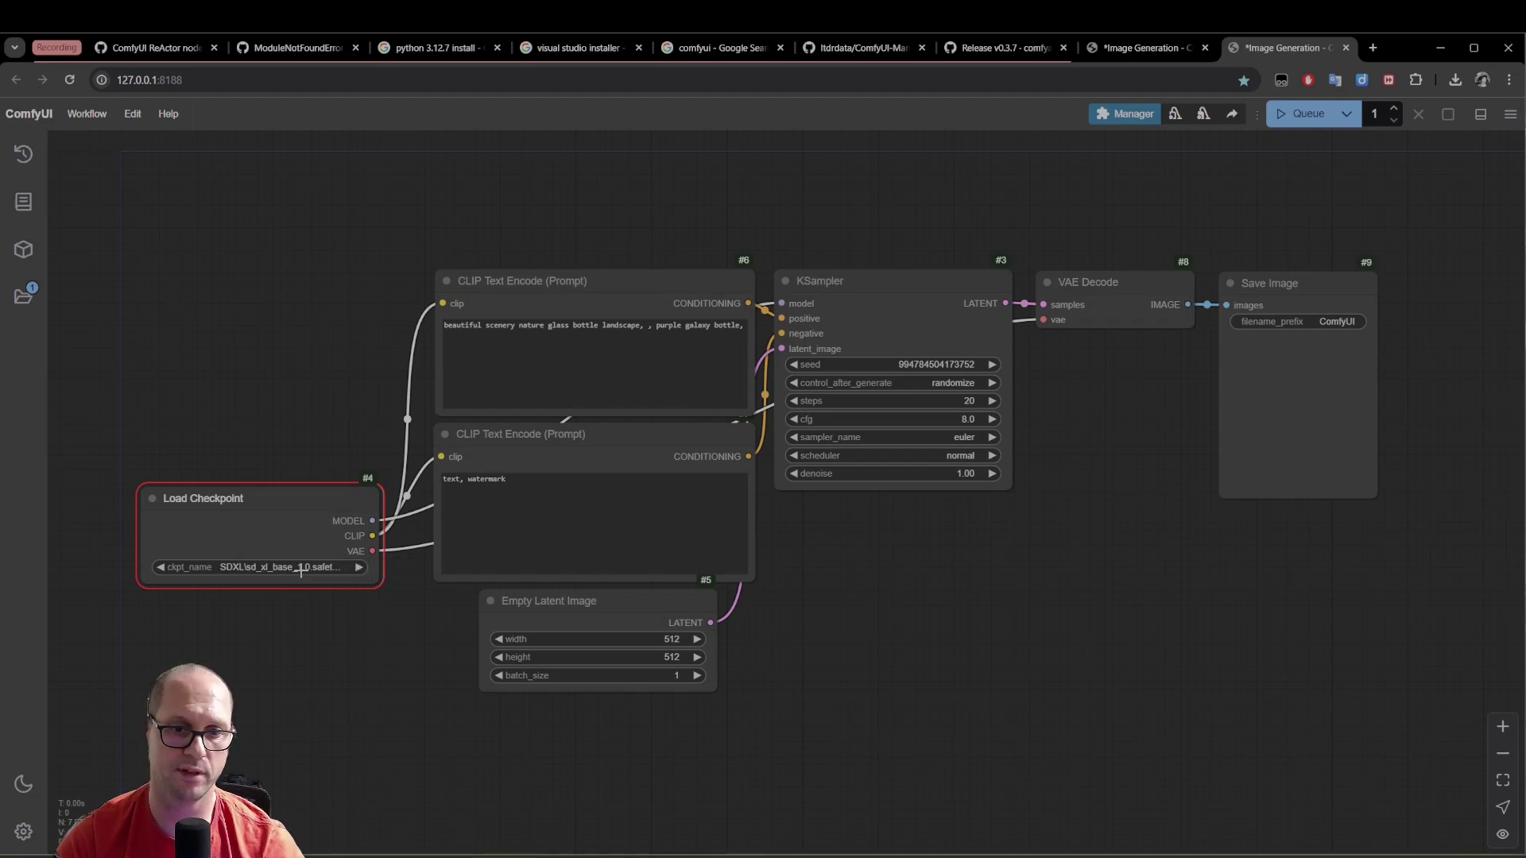
click(284, 384)
click(1304, 116)
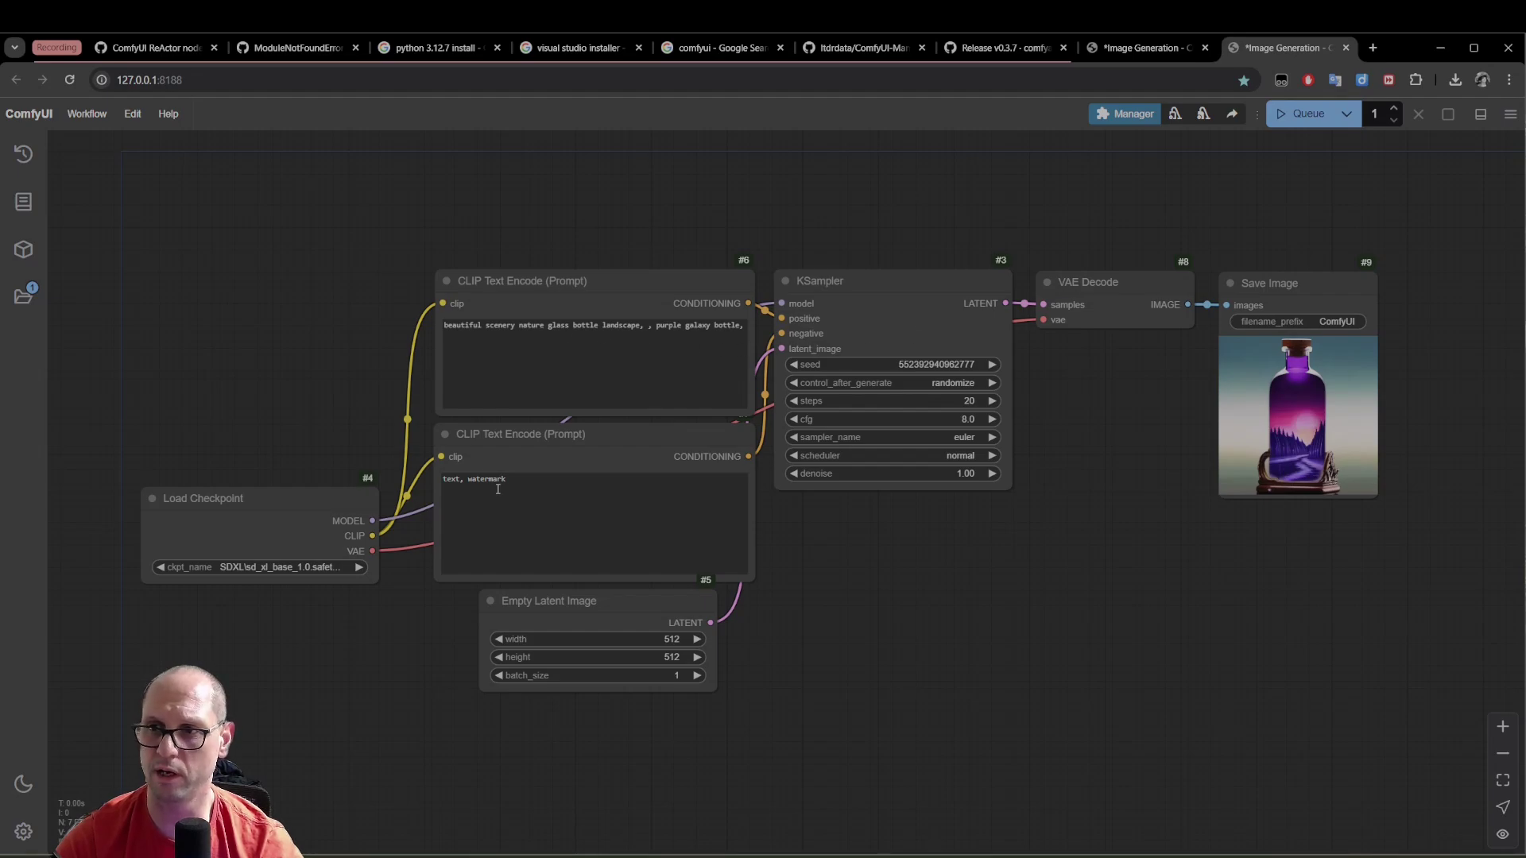
Nudge the Save Image node showing the purple galaxy bottle slightly right
drag(1305, 284, 1300, 268)
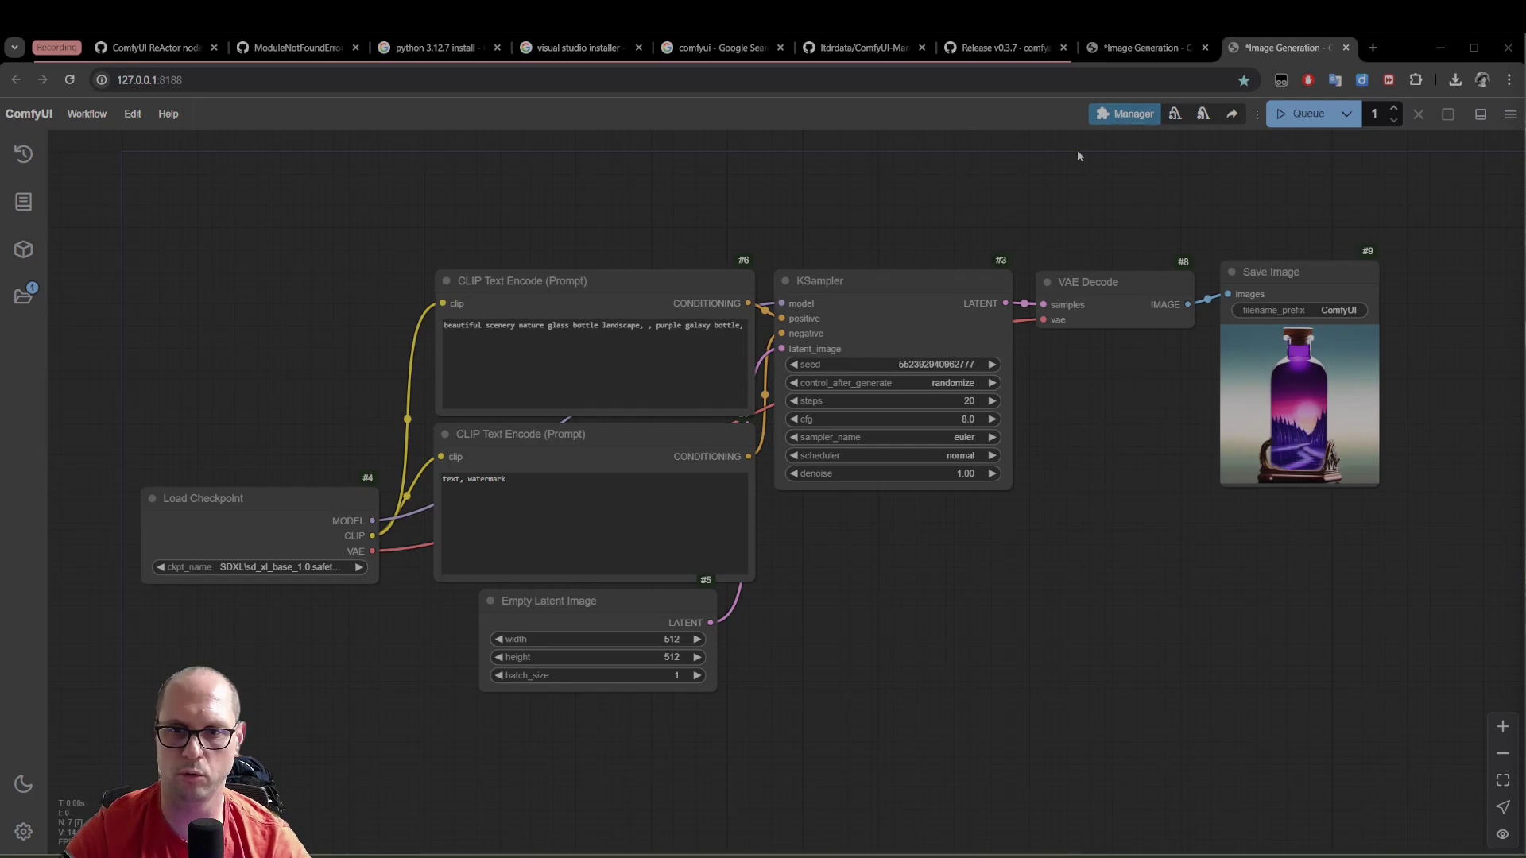
click(23, 831)
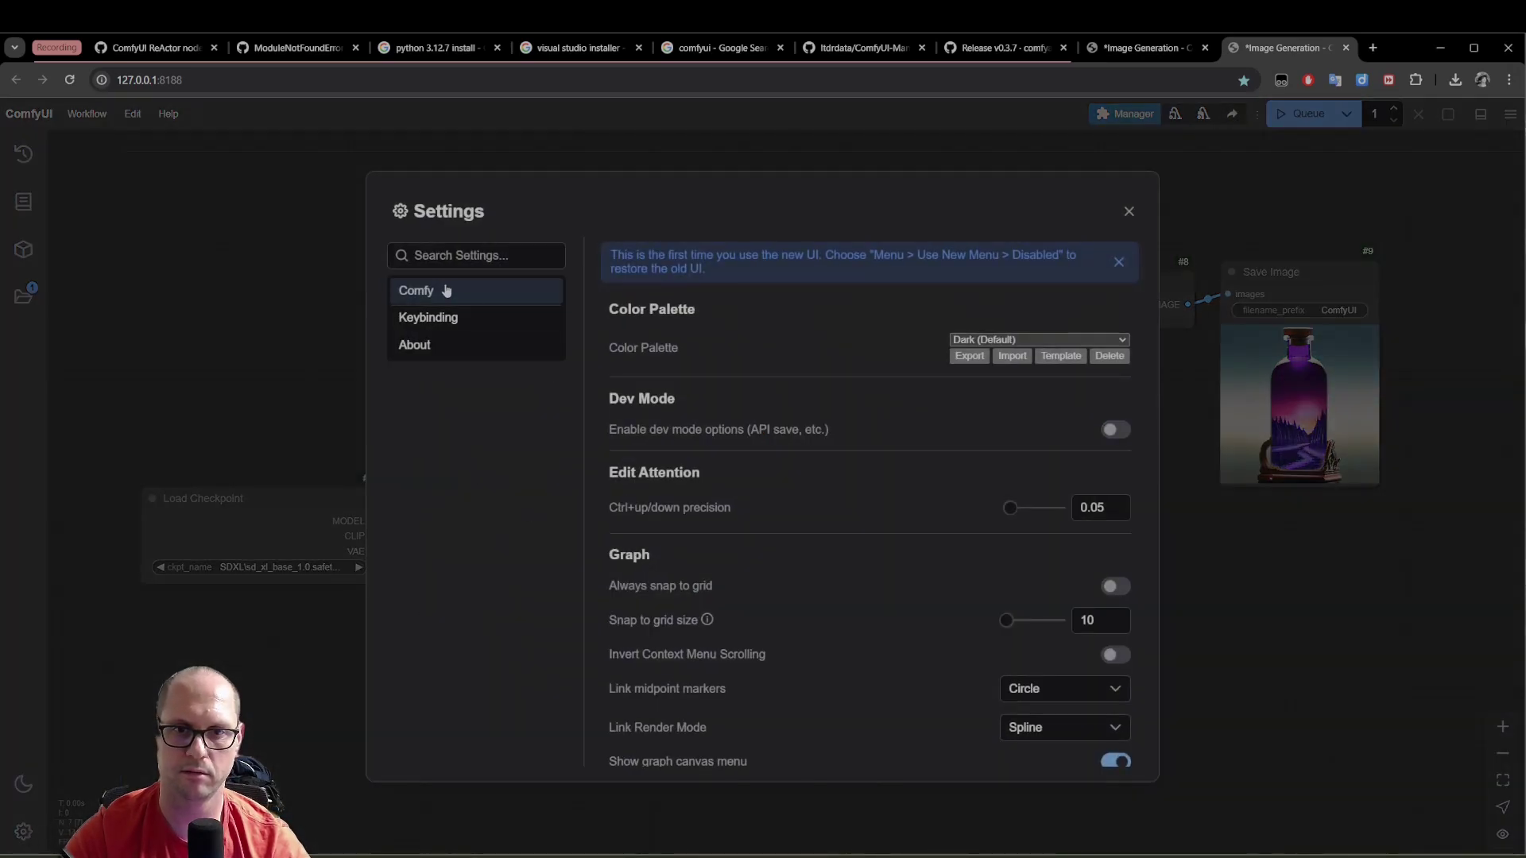
click(459, 344)
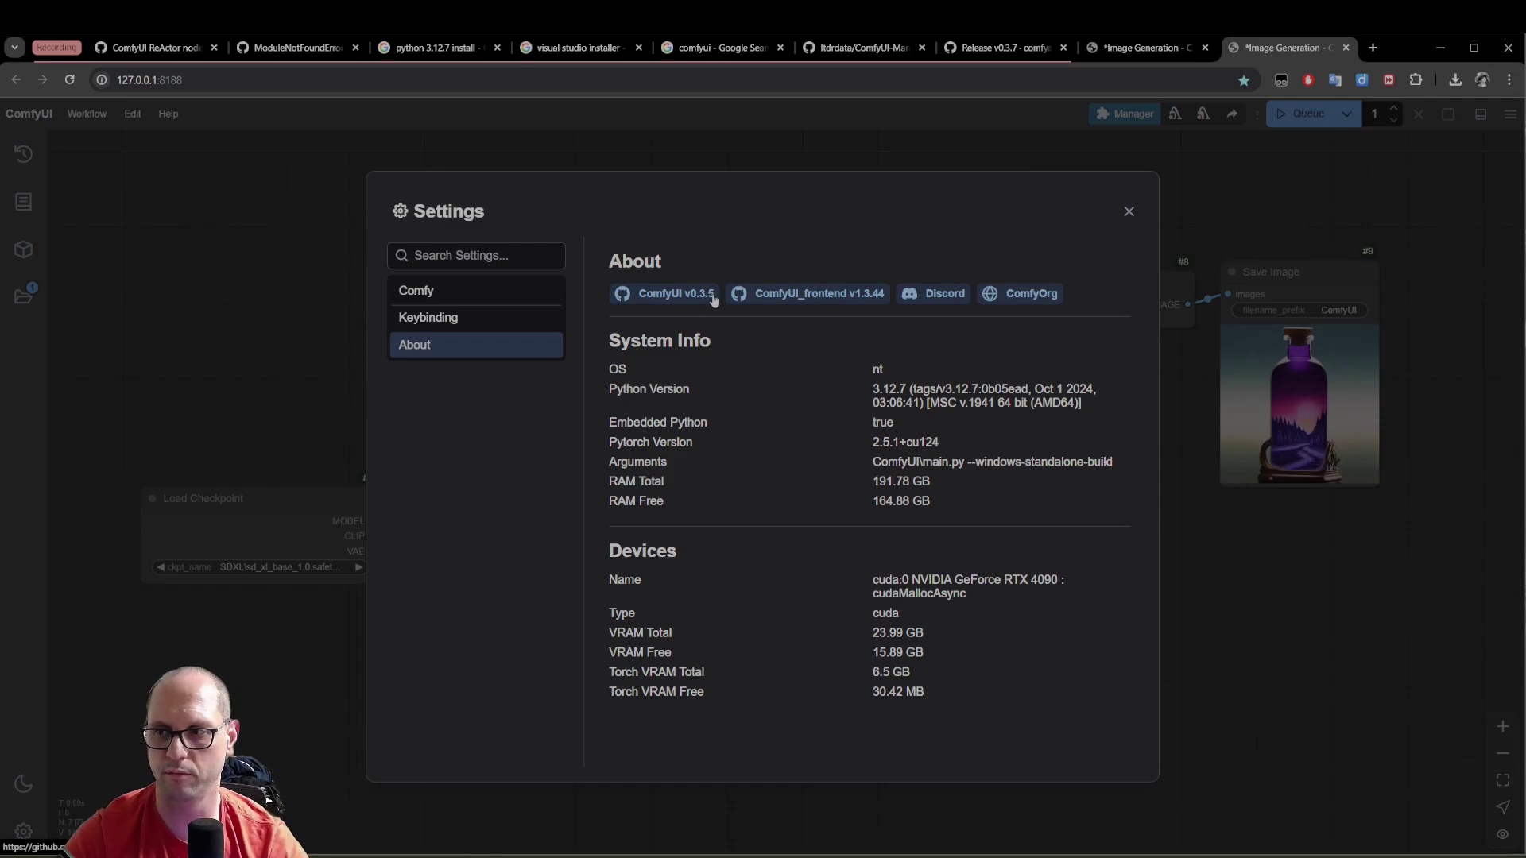
click(1129, 212)
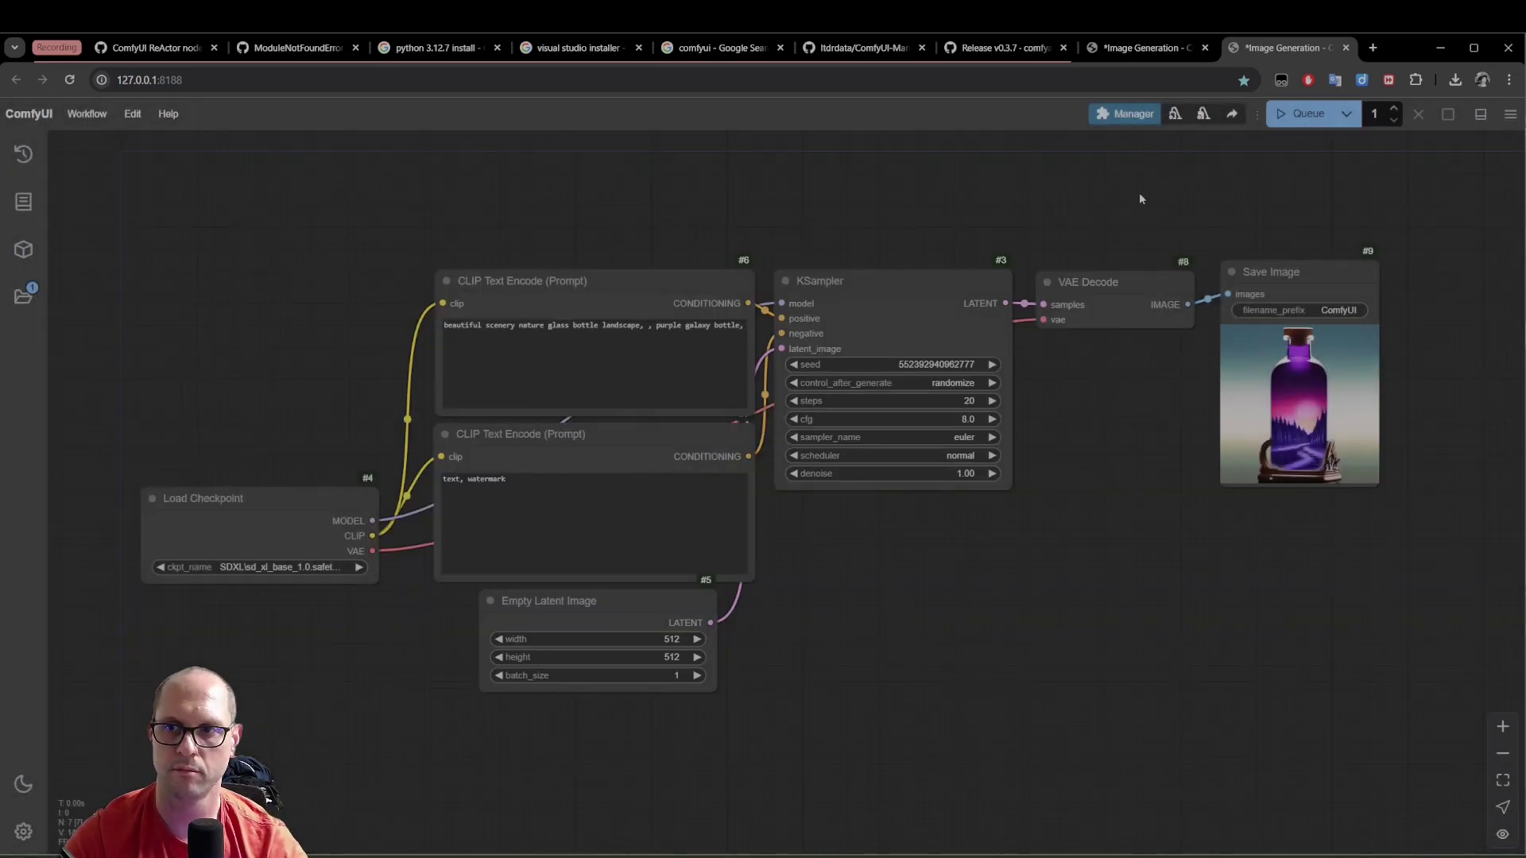
Run Update ComfyUI from the Manager, then restart the server to apply the update
click(1121, 115)
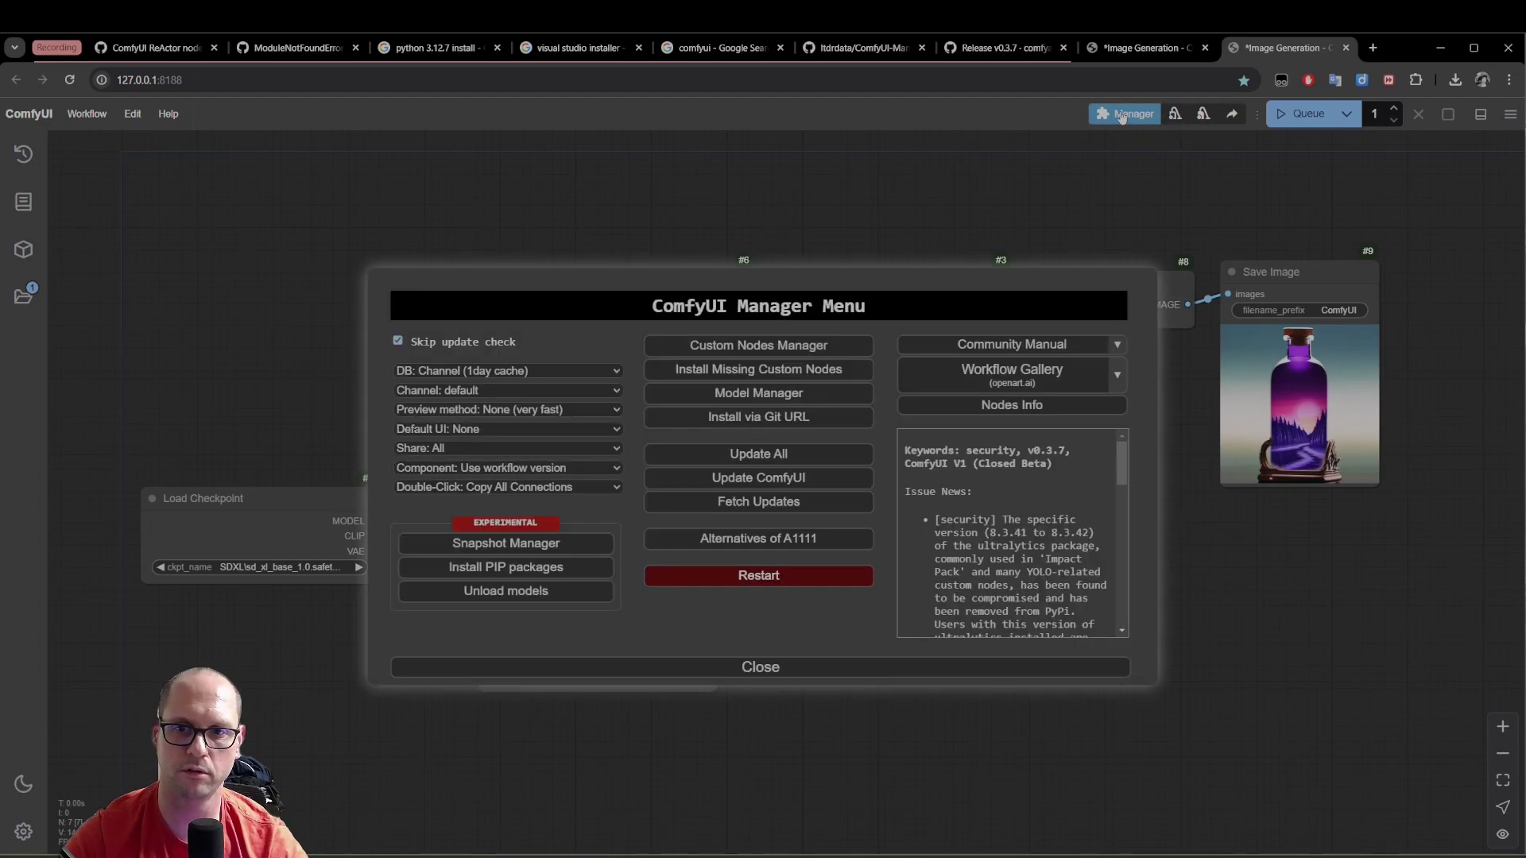
click(729, 482)
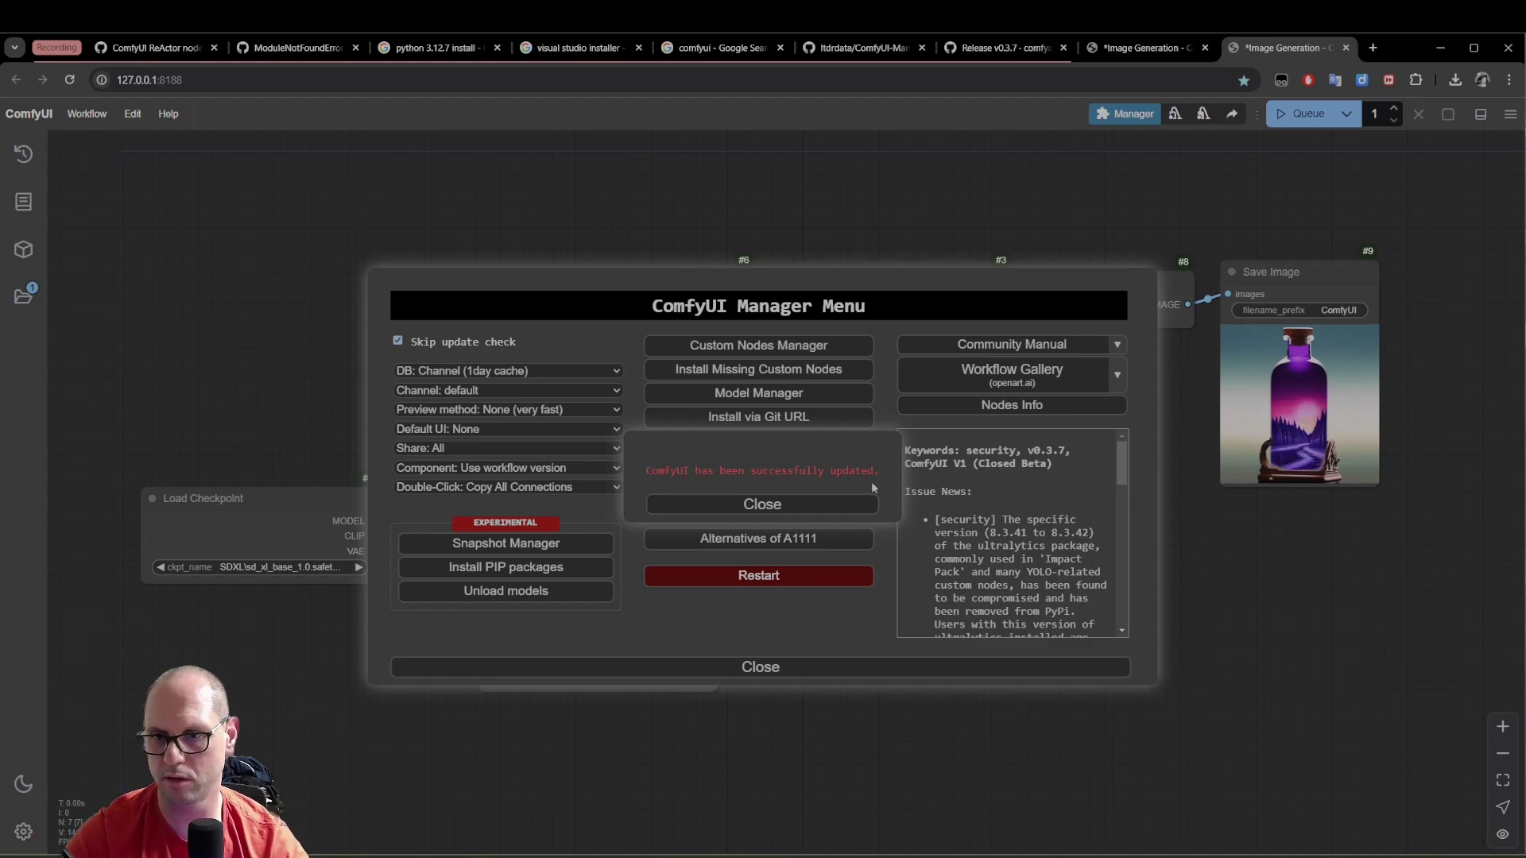
click(782, 510)
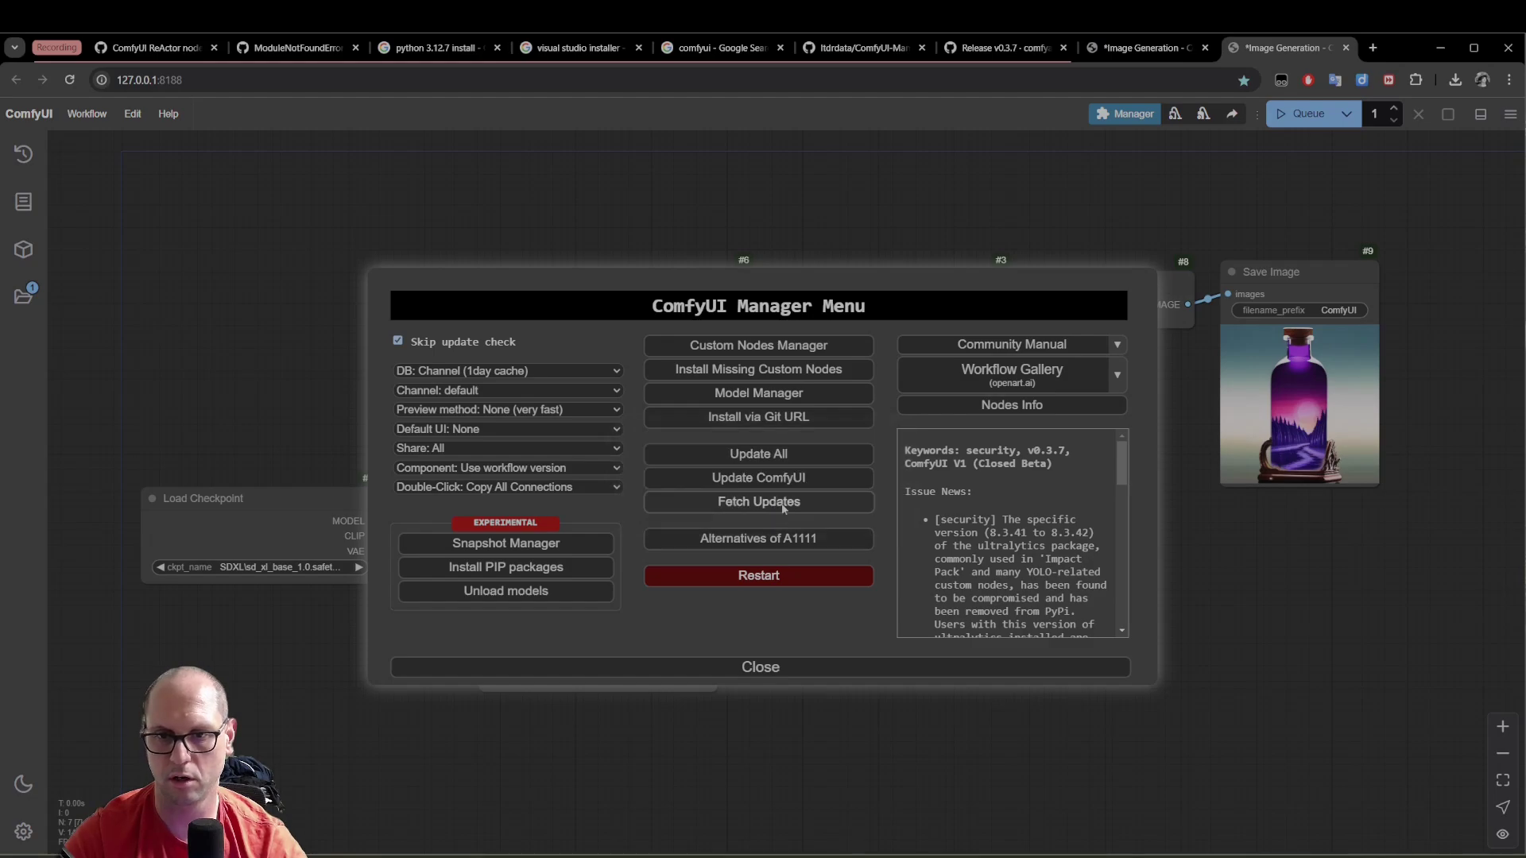
click(774, 581)
click(794, 180)
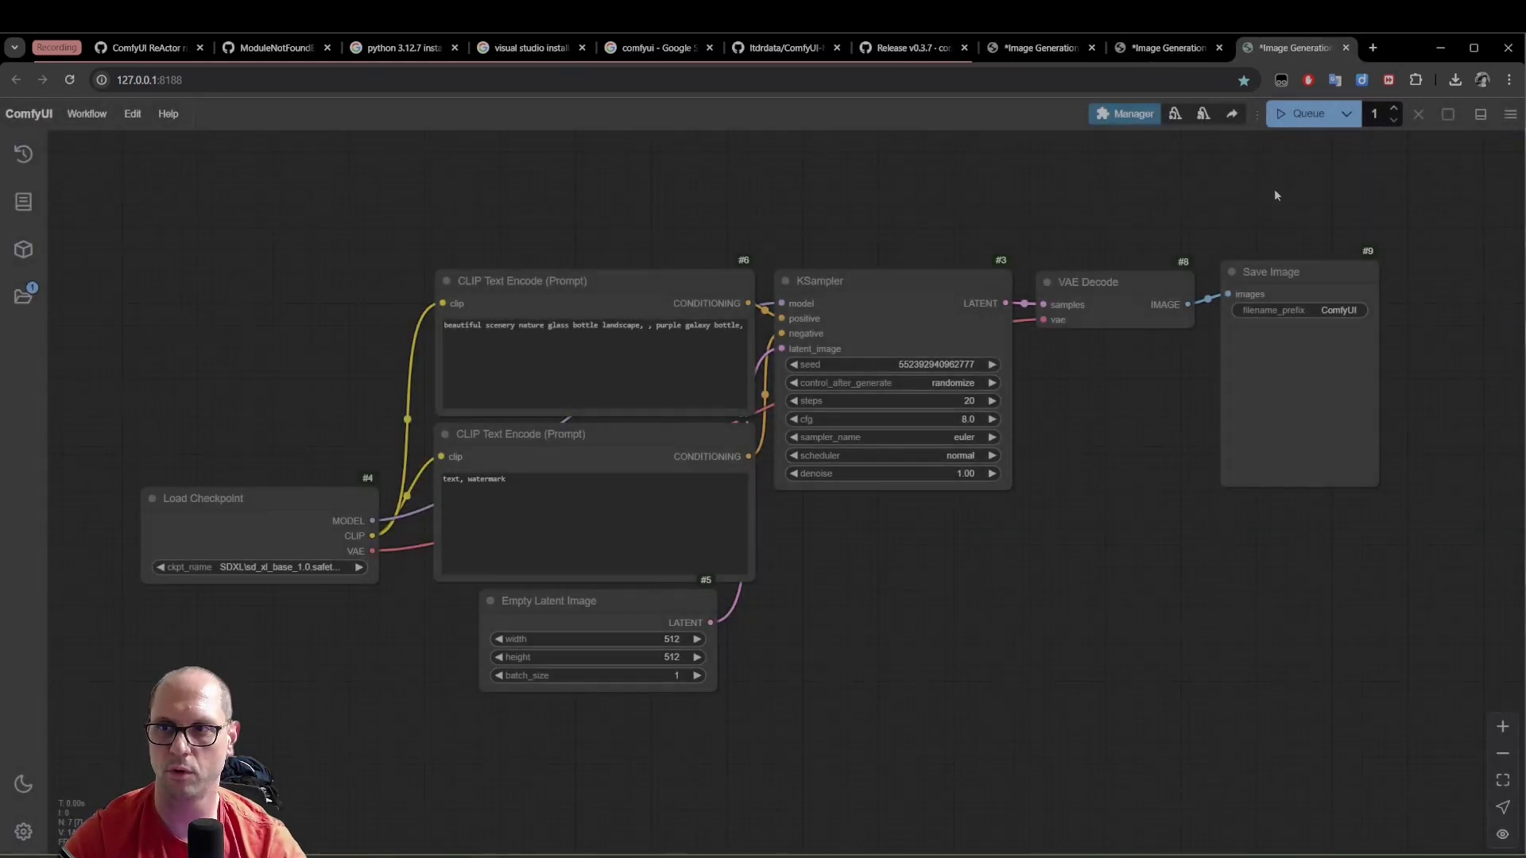
Check the Settings About page to confirm ComfyUI now reports version v0.3.7
click(25, 831)
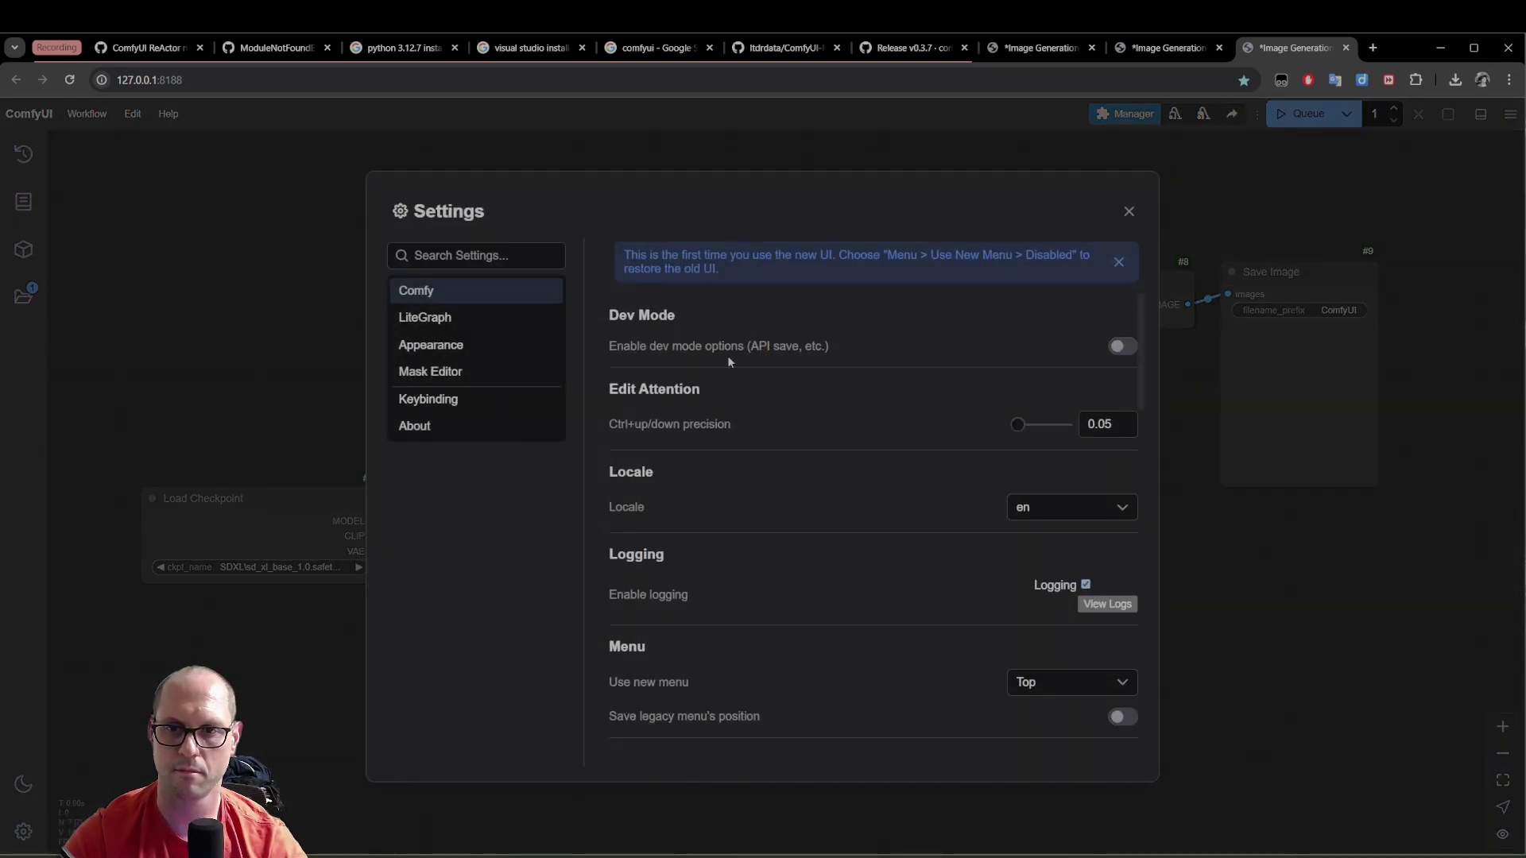
click(492, 430)
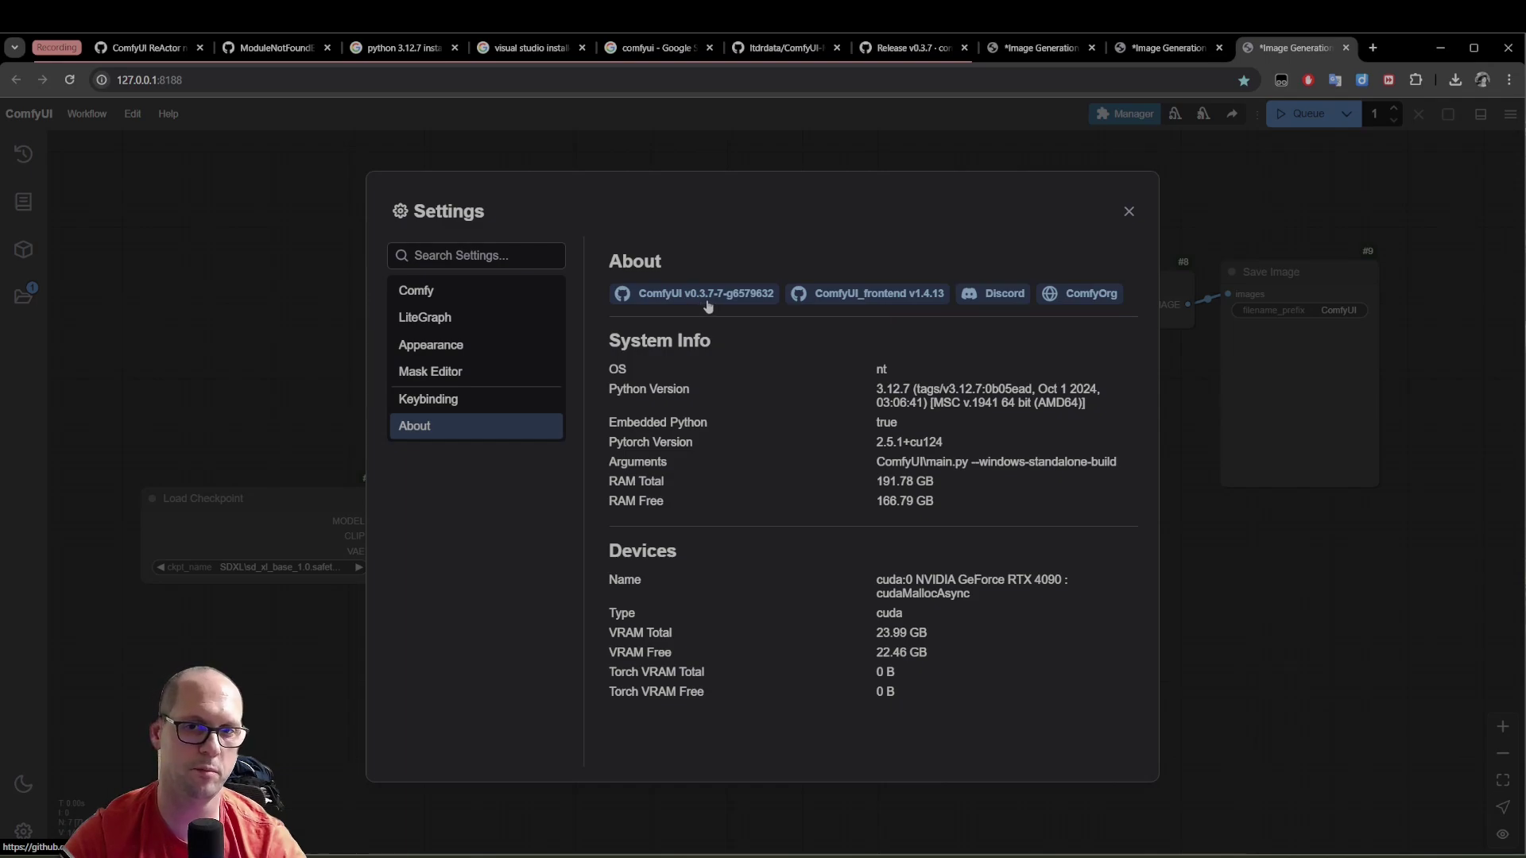
key(Escape)
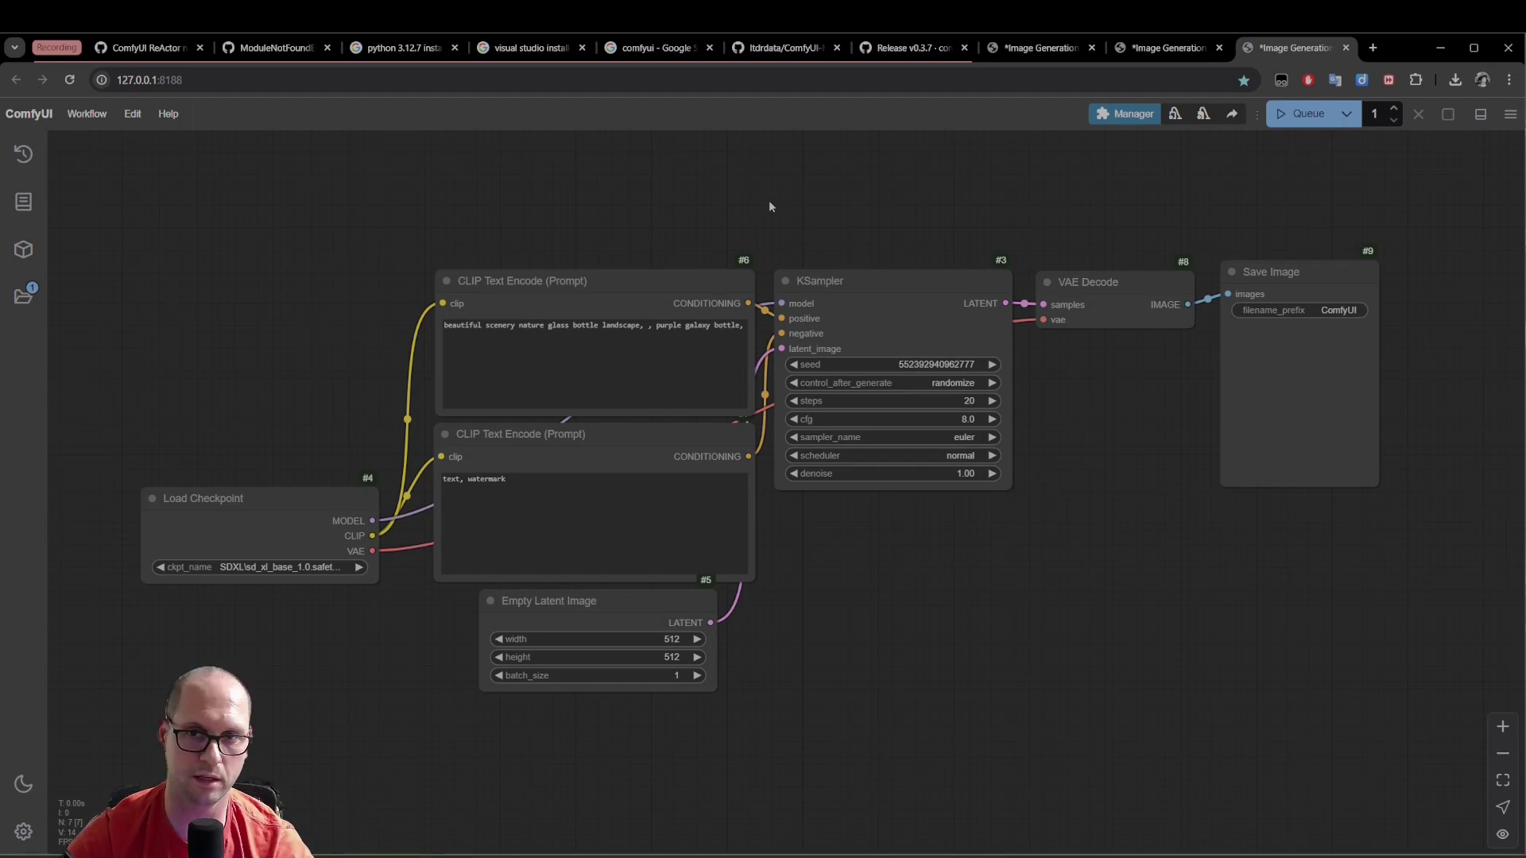
Enlarge the Logs panel and read the startup log reporting ComfyUI v0.3.7 and Manager V2.55.4
click(1483, 115)
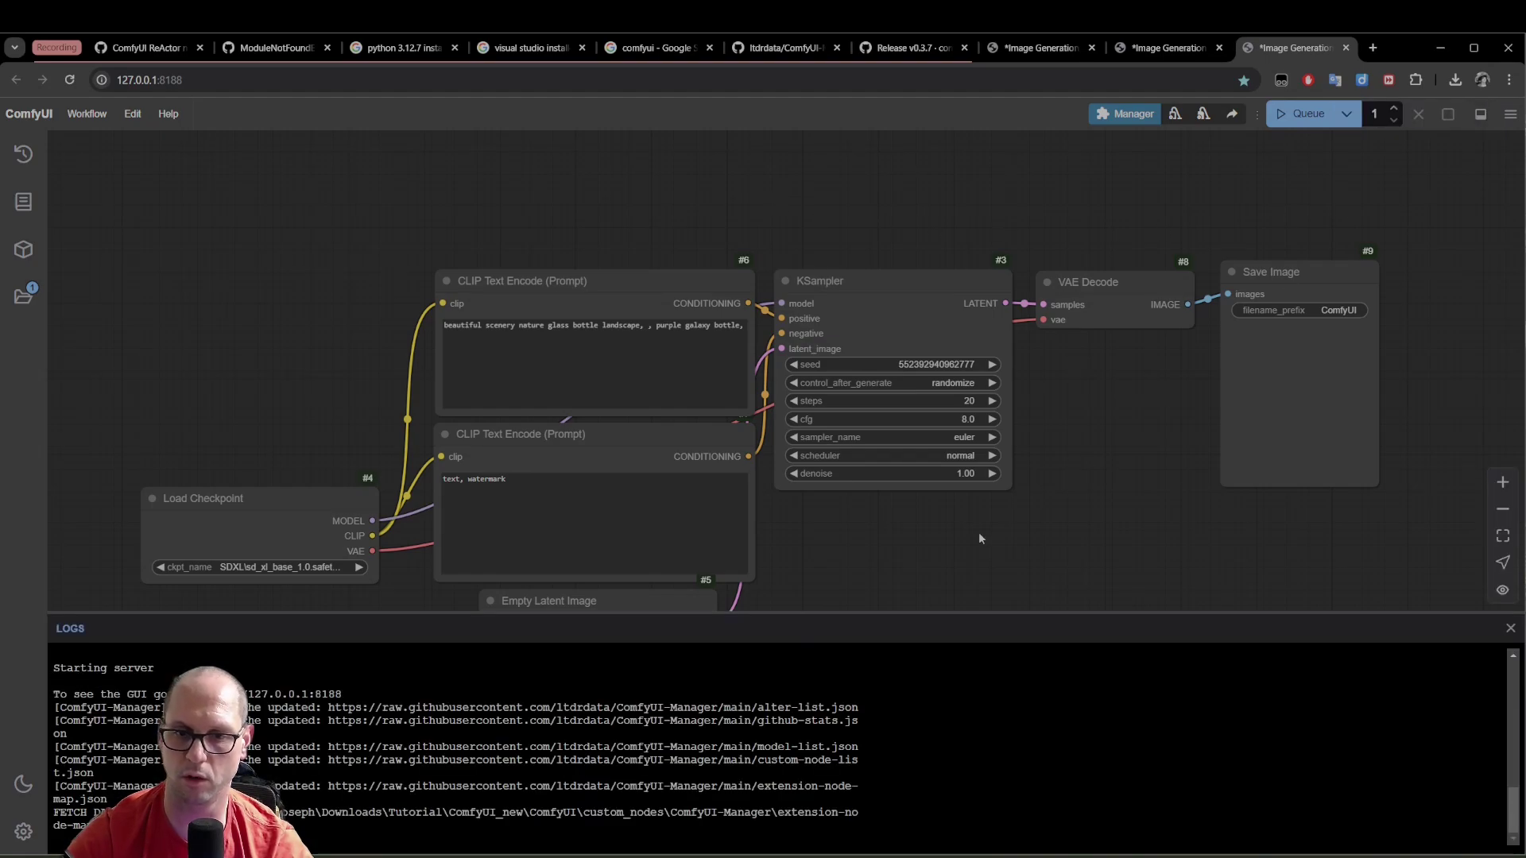
drag(960, 613, 906, 449)
scroll(877, 609, up, 5)
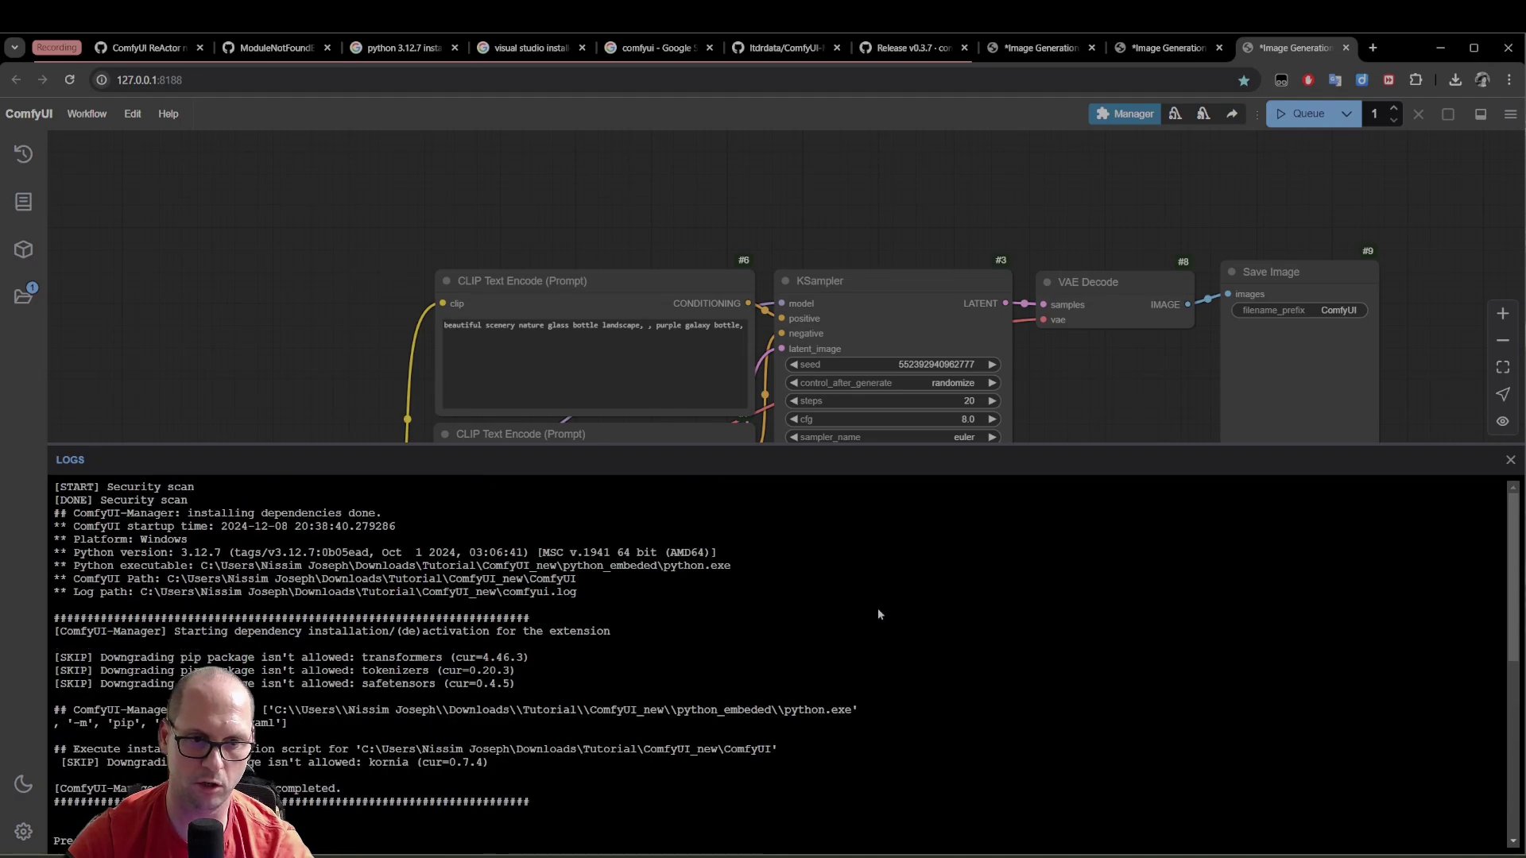
scroll(875, 608, down, 5)
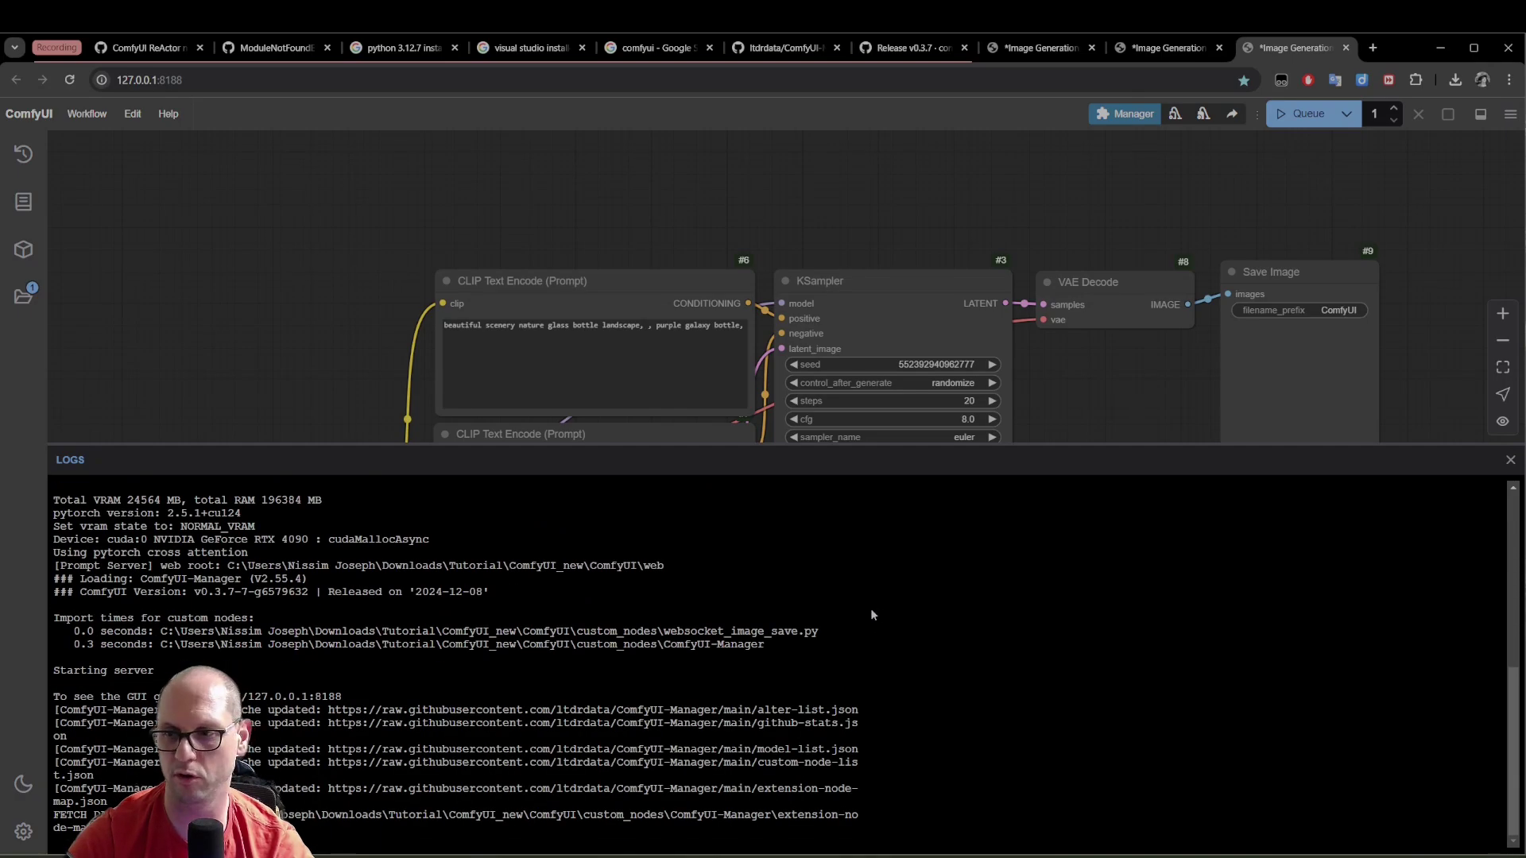